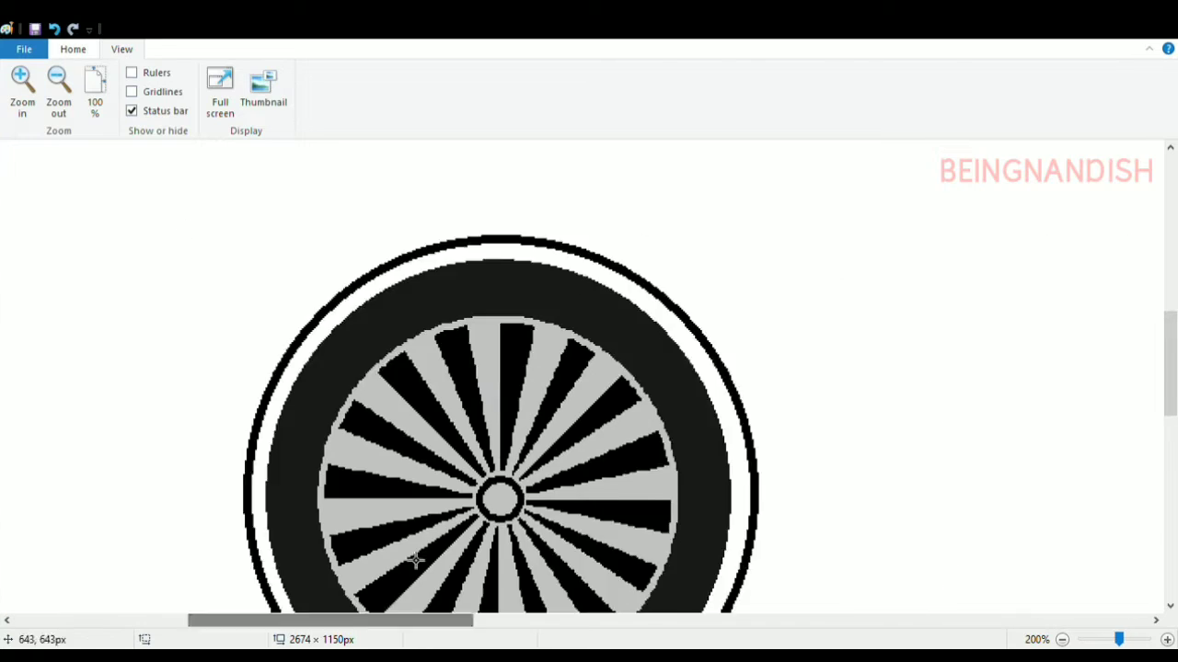
# Erase short breaks in the outer ring on both sides of the wheel and fill its lower arc with white
pyautogui.scroll(-3, 415, 557)
pyautogui.click(73, 49)
pyautogui.click(211, 104)
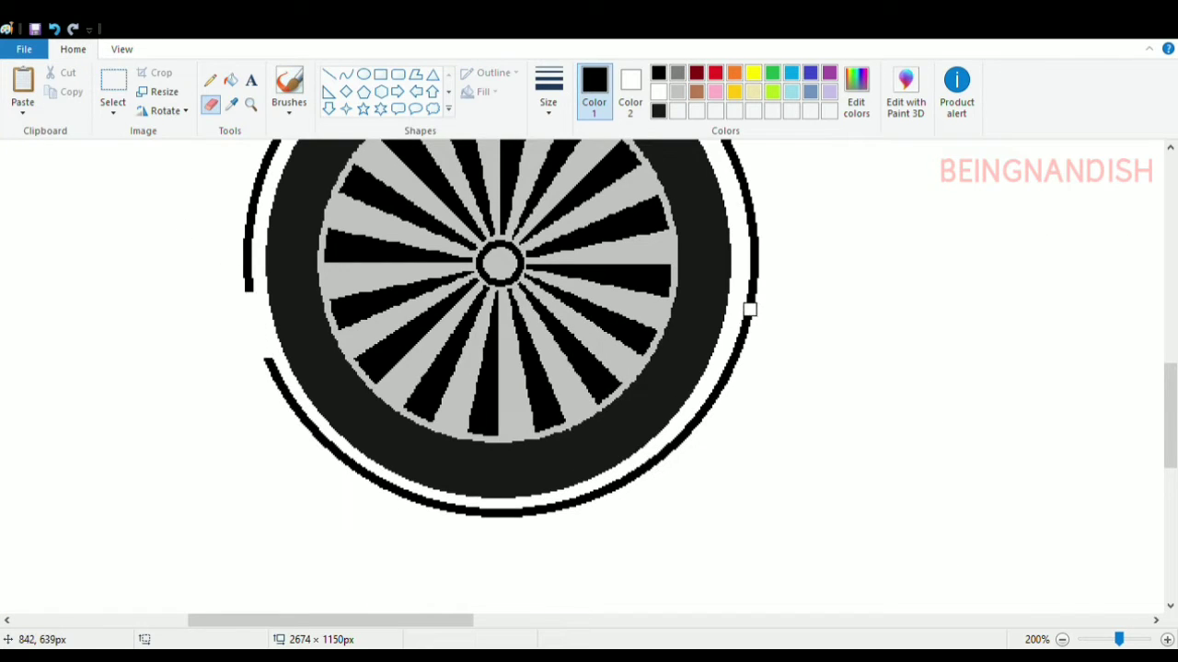
pyautogui.moveTo(747, 311); pyautogui.dragTo(731, 369)
pyautogui.click(231, 80)
pyautogui.click(659, 92)
pyautogui.click(681, 438)
# Draw short black horizontal lines joining both ends of the outer arc to the tyre
pyautogui.click(659, 73)
pyautogui.click(330, 73)
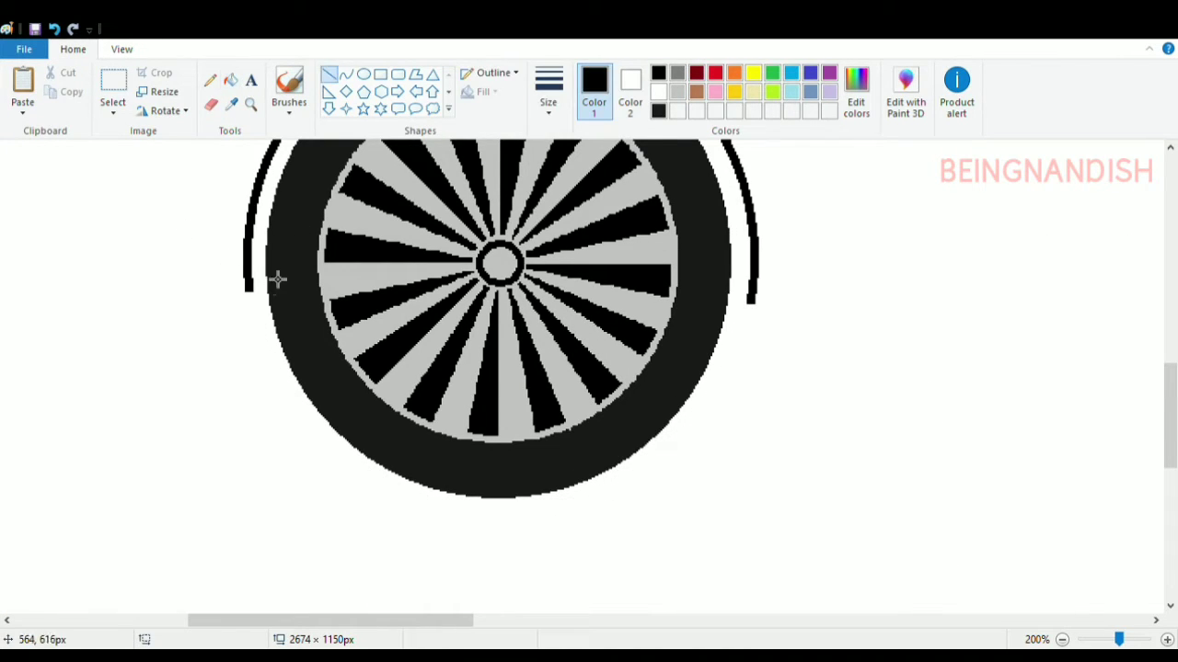
pyautogui.click(346, 74)
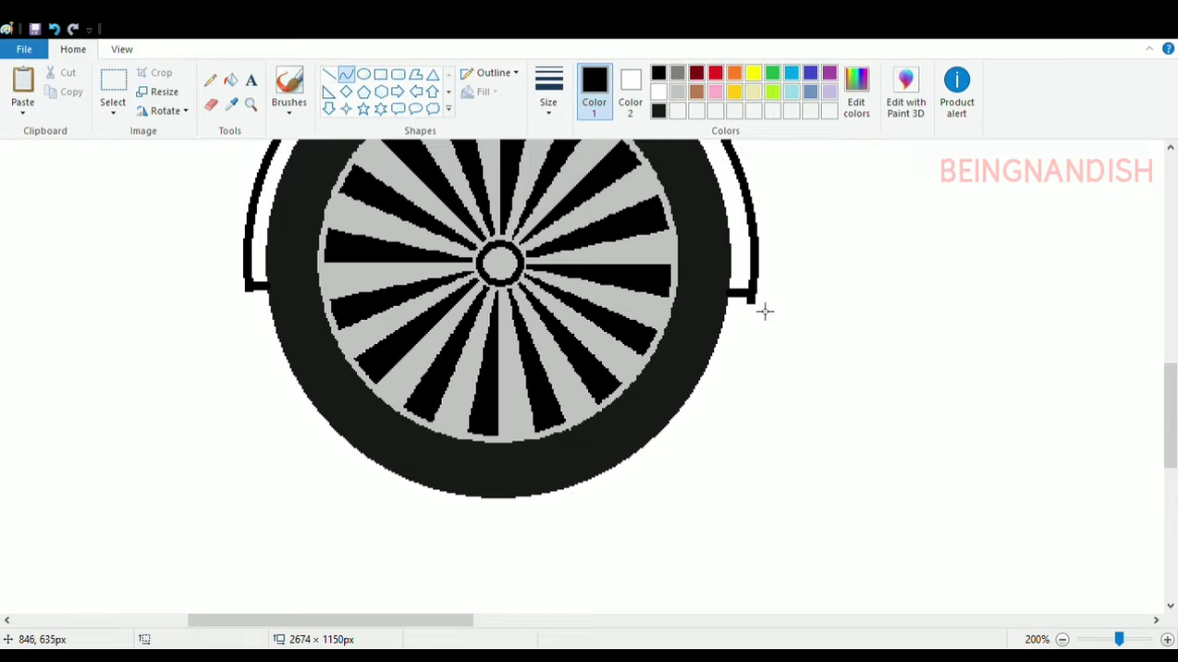
pyautogui.moveTo(751, 298); pyautogui.dragTo(739, 394)
pyautogui.click(828, 343)
pyautogui.click(54, 29)
pyautogui.moveTo(759, 312); pyautogui.dragTo(753, 411)
pyautogui.click(758, 347)
pyautogui.click(54, 28)
pyautogui.click(121, 50)
pyautogui.click(59, 87)
pyautogui.scroll(1, 230, 230)
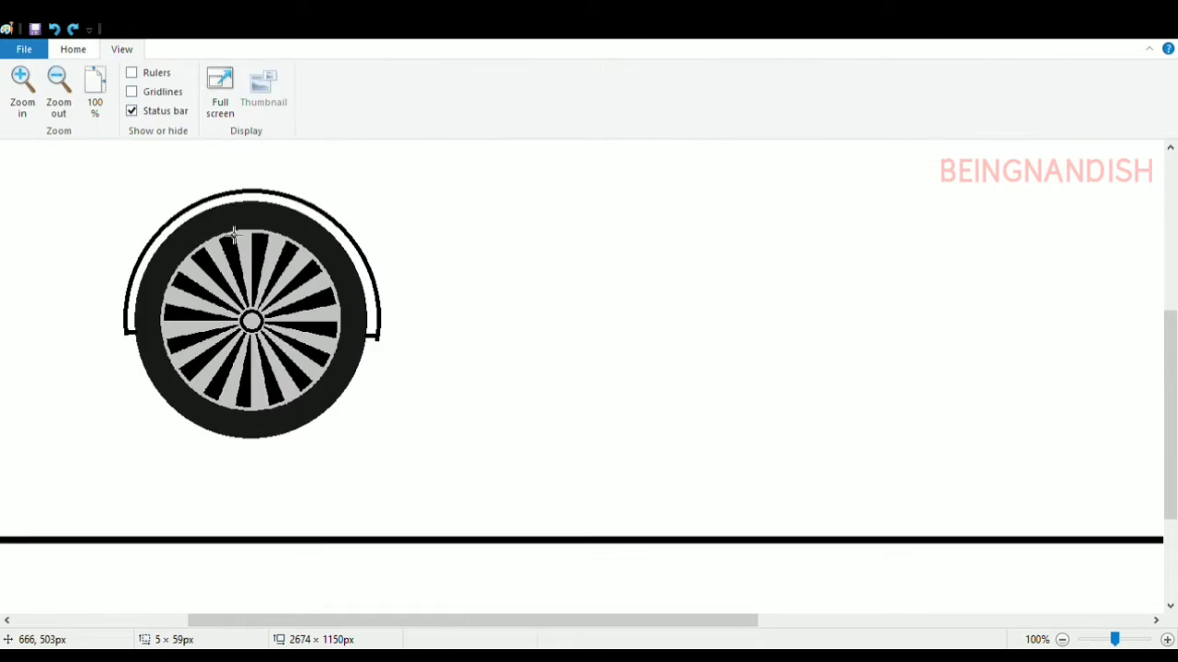
pyautogui.click(24, 87)
pyautogui.scroll(-1, 86, 168)
pyautogui.click(73, 50)
pyautogui.click(340, 78)
pyautogui.moveTo(753, 416)
pyautogui.mouseDown()
pyautogui.moveTo(749, 497)
pyautogui.moveTo(763, 510)
pyautogui.mouseUp()
pyautogui.click(54, 28)
pyautogui.moveTo(761, 352); pyautogui.dragTo(768, 477)
pyautogui.click(54, 29)
# Erase the lower ends of the outer arc and extend both sides downward with straight black lines past the tyre connectors
pyautogui.click(211, 105)
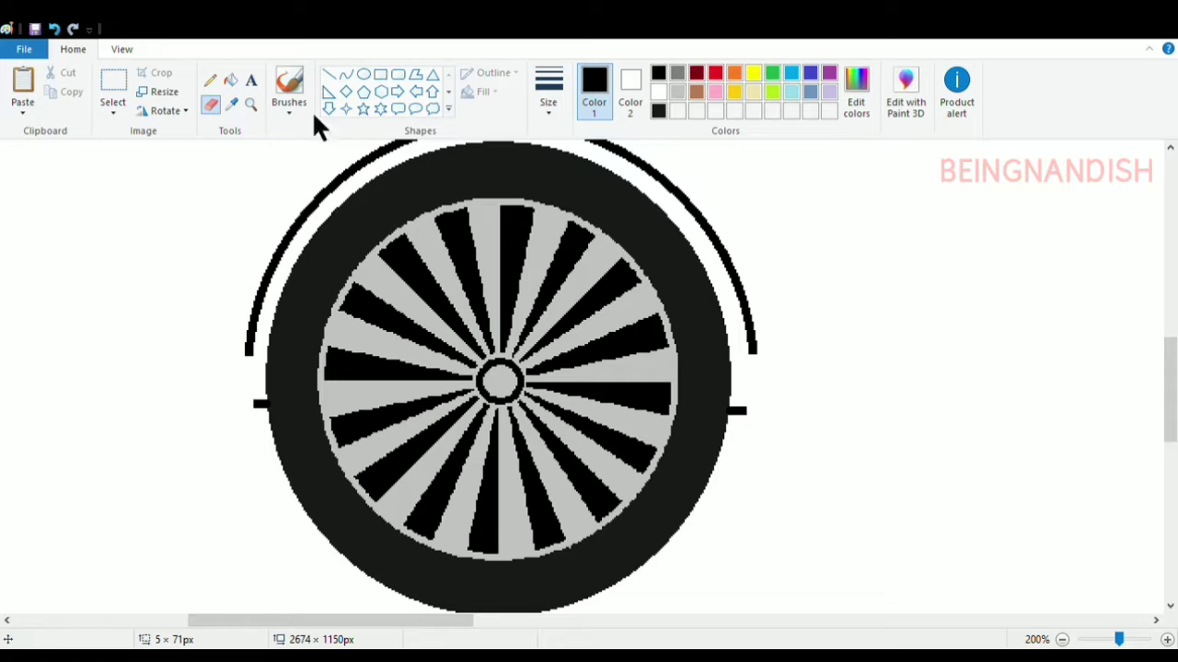
pyautogui.click(328, 74)
pyautogui.moveTo(752, 349); pyautogui.dragTo(754, 428)
pyautogui.moveTo(256, 381); pyautogui.dragTo(250, 490)
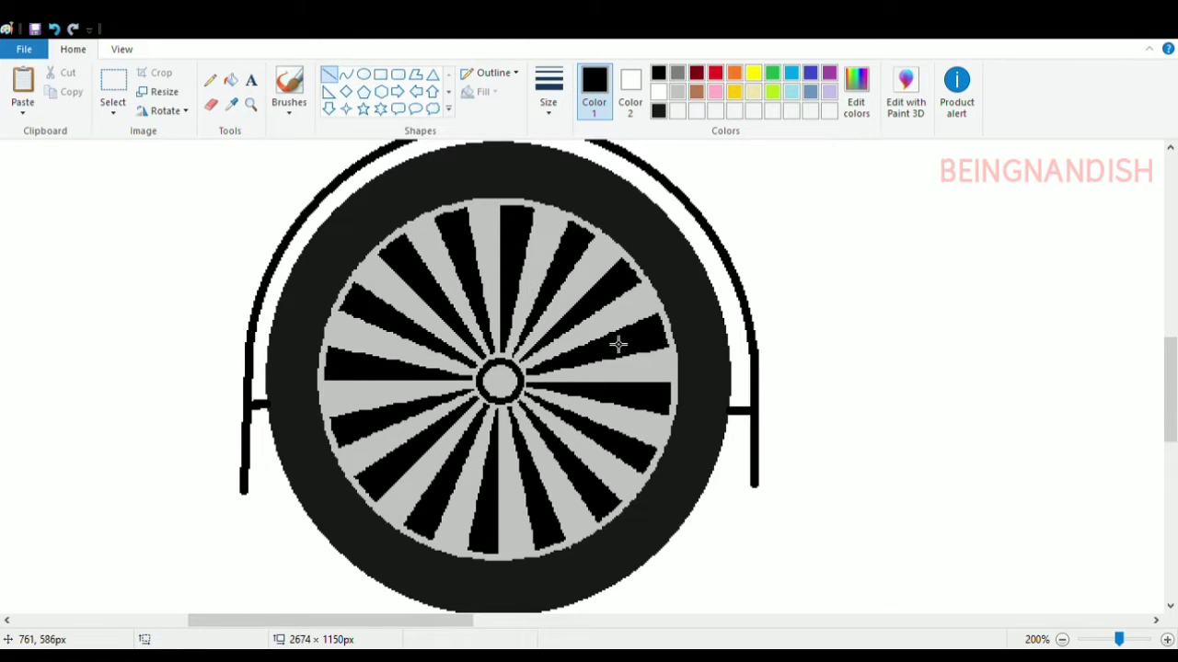
# Fill the gap between the wheel arch and the tyre with black
pyautogui.click(121, 49)
pyautogui.click(59, 90)
pyautogui.click(59, 90)
pyautogui.click(74, 50)
pyautogui.click(231, 80)
pyautogui.click(315, 347)
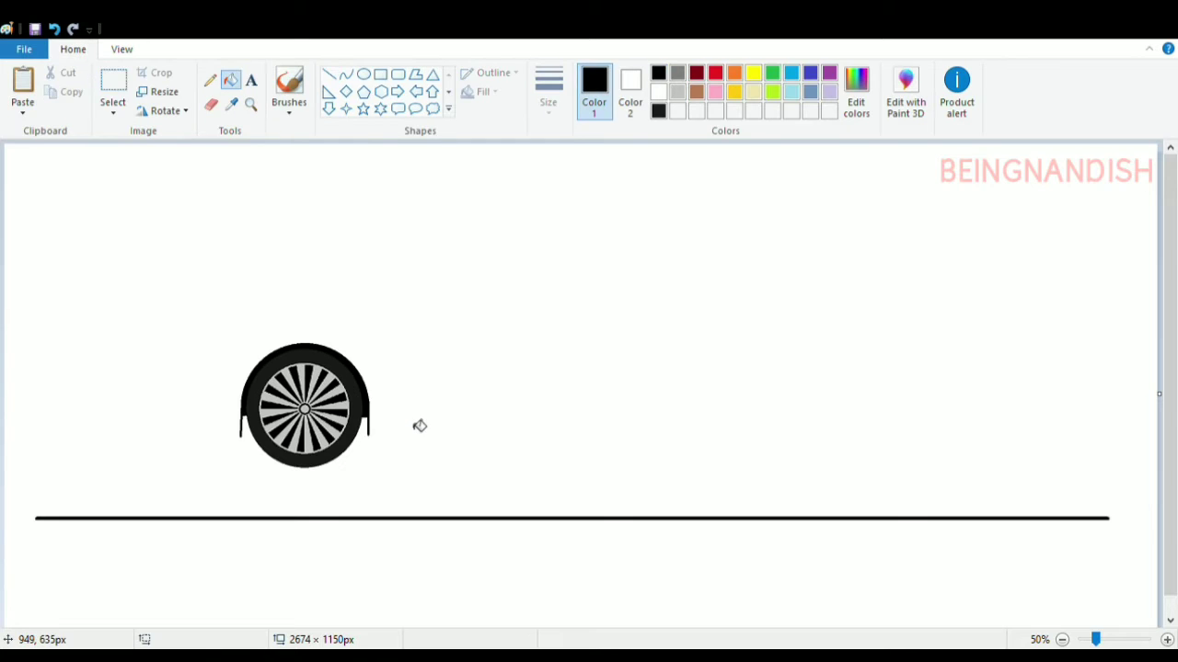
# Move the wheel and its arch down onto the ground line and place a copy further right as the rear wheel
pyautogui.click(118, 84)
pyautogui.moveTo(220, 327); pyautogui.dragTo(379, 477)
pyautogui.moveTo(304, 405); pyautogui.dragTo(281, 449)
pyautogui.hotkey('ctrl', 'c')
pyautogui.hotkey('ctrl', 'v')
pyautogui.moveTo(103, 223); pyautogui.dragTo(771, 455)
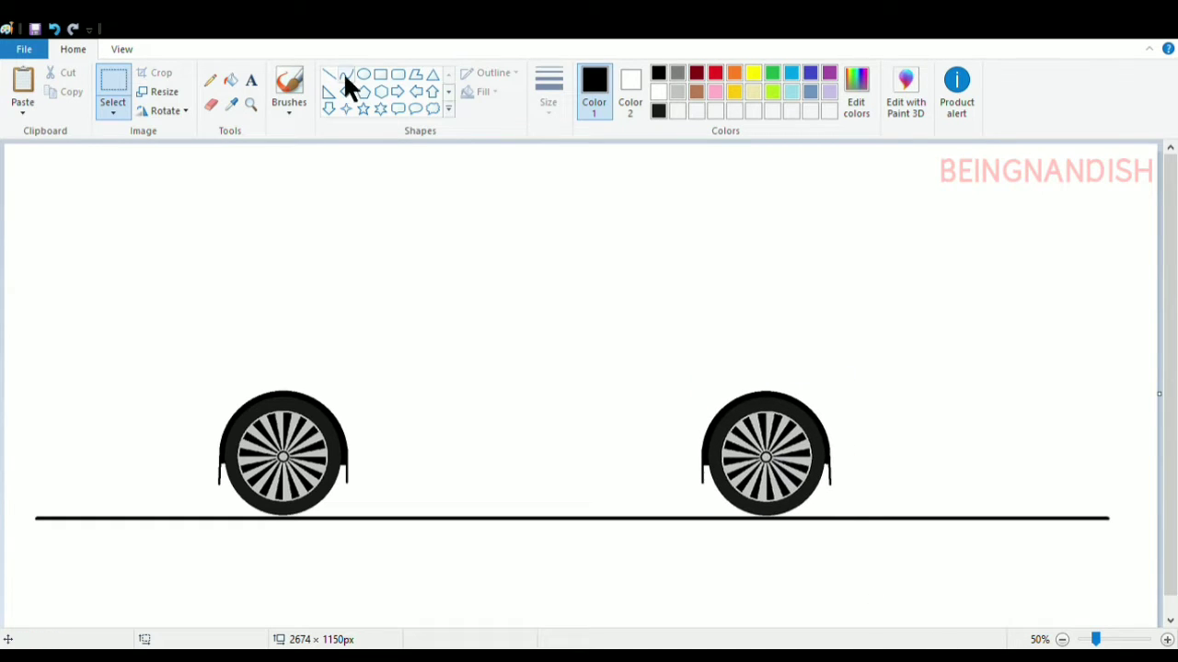
# Draw a straight horizontal sill line joining the inner arch ends of the front and rear wheels
pyautogui.click(329, 73)
pyautogui.moveTo(347, 481); pyautogui.dragTo(703, 482)
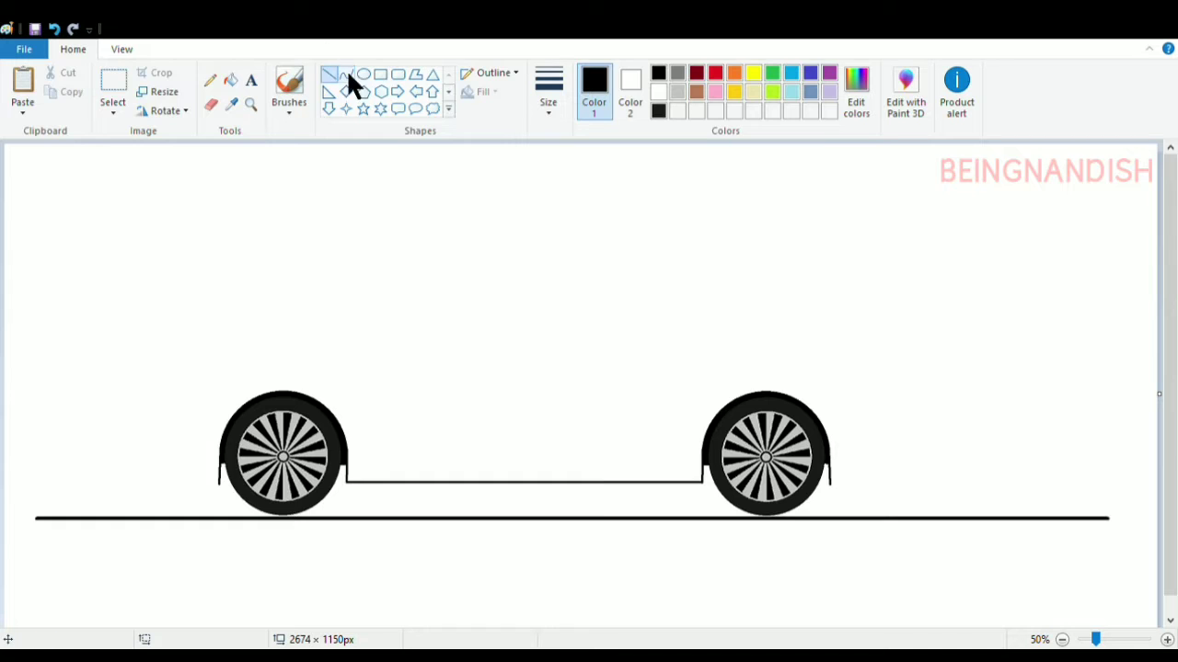
# Draw the bonnet as a curve about 587 × 227 px rising from the car's nose over the front wheel
pyautogui.moveTo(156, 432); pyautogui.dragTo(410, 334)
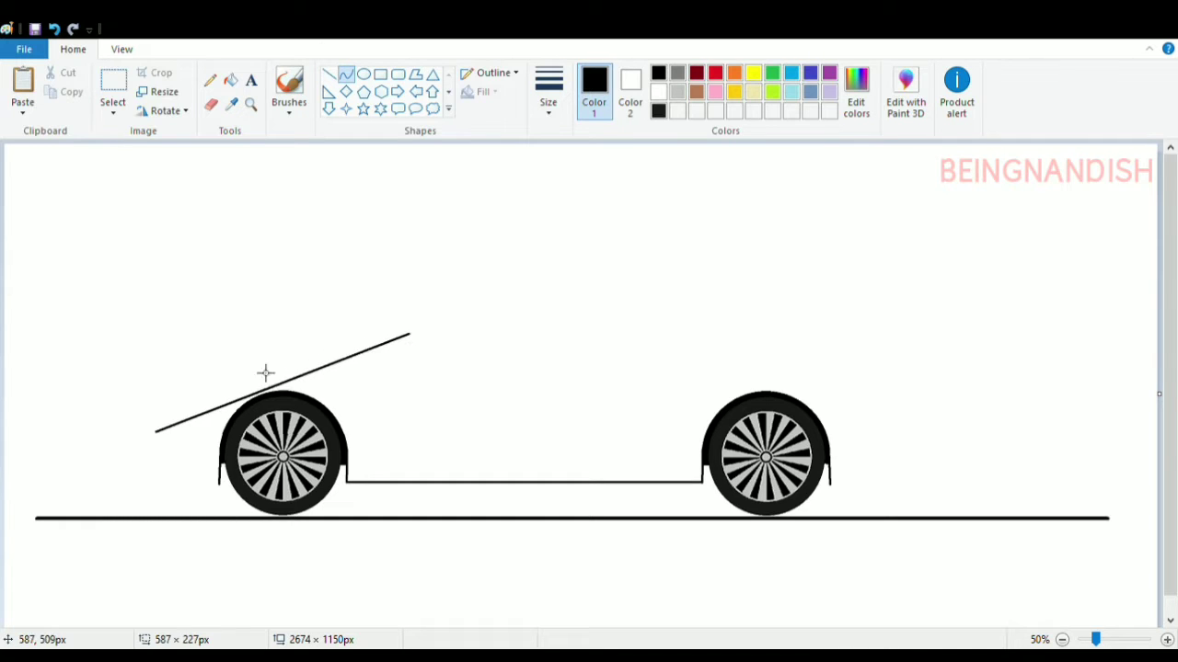
pyautogui.moveTo(266, 373); pyautogui.dragTo(189, 372)
pyautogui.click(189, 371)
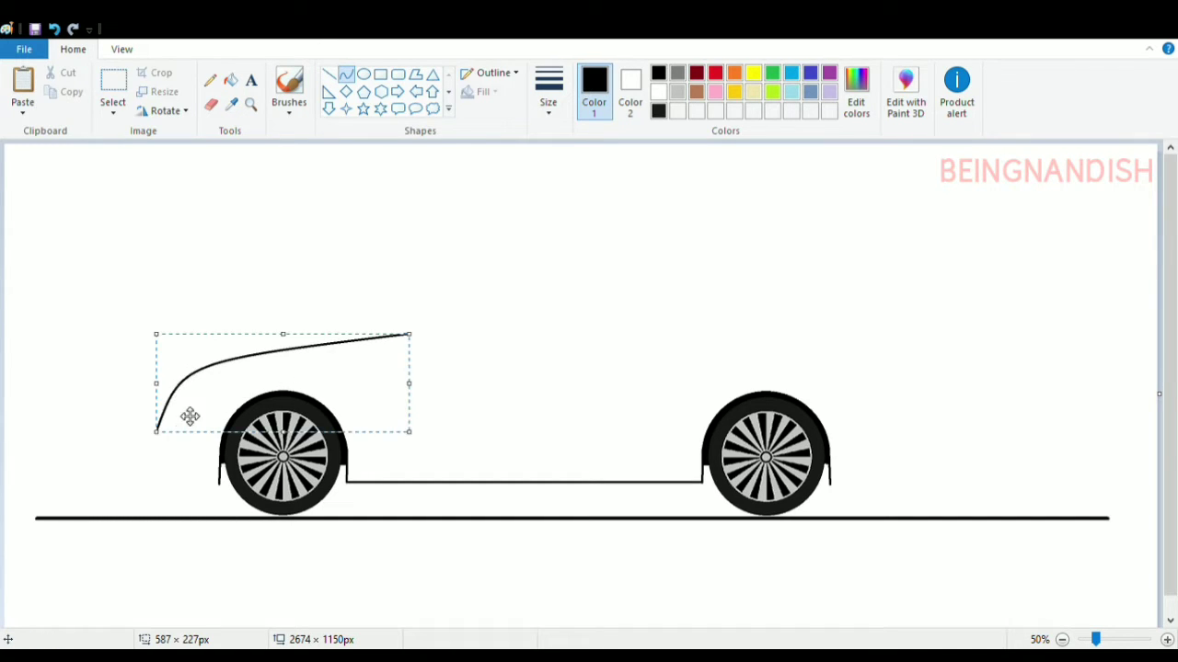
pyautogui.moveTo(156, 432); pyautogui.dragTo(162, 428)
pyautogui.moveTo(287, 335); pyautogui.dragTo(297, 369)
pyautogui.click(307, 289)
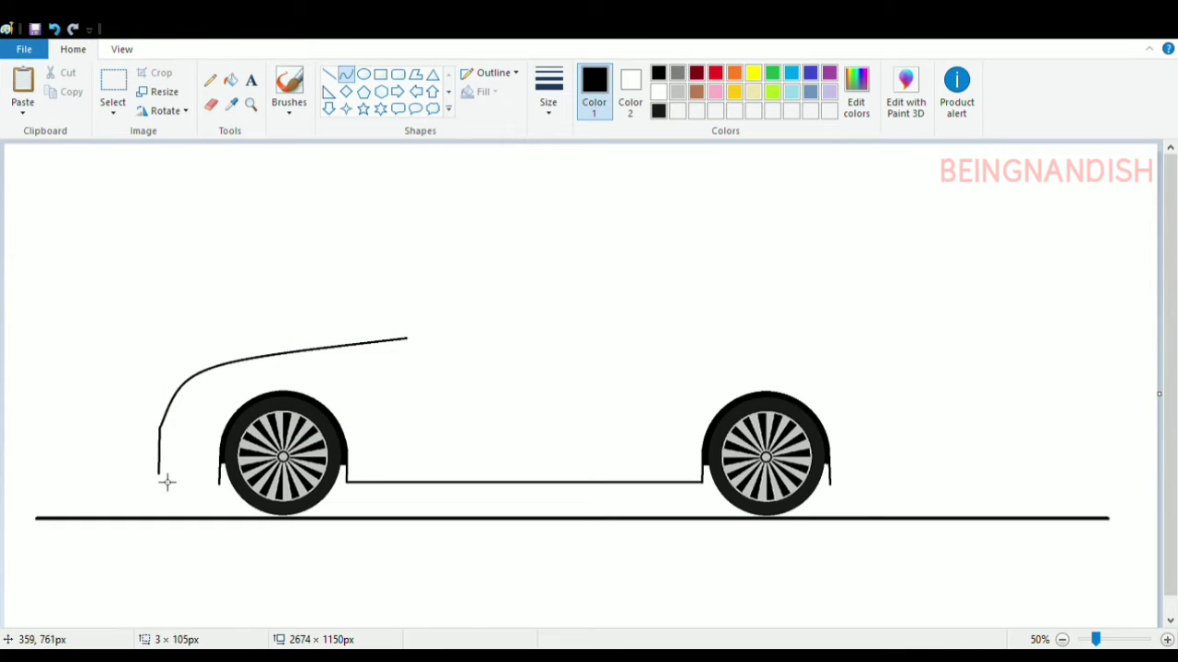
# Draw the curved front bumper from the nose round to the front wheel arch and fill the gaps beside the tyre with black
pyautogui.moveTo(166, 482); pyautogui.dragTo(163, 452)
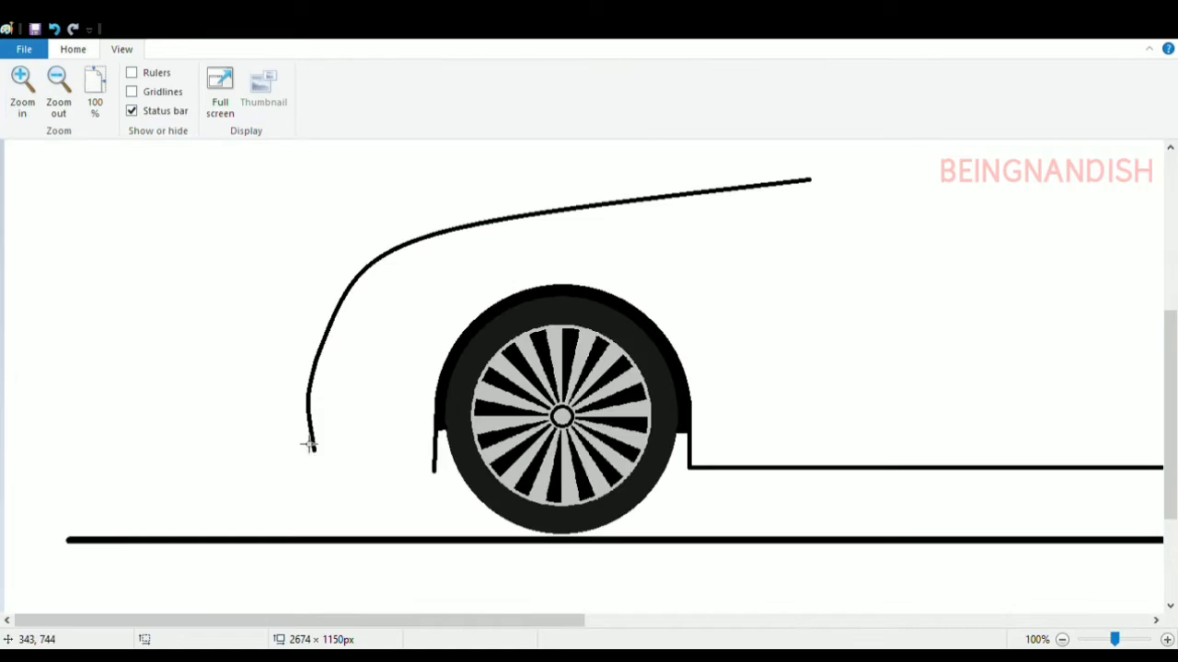
pyautogui.moveTo(307, 447)
pyautogui.mouseDown()
pyautogui.moveTo(436, 485)
pyautogui.moveTo(329, 476)
pyautogui.moveTo(338, 486)
pyautogui.mouseUp()
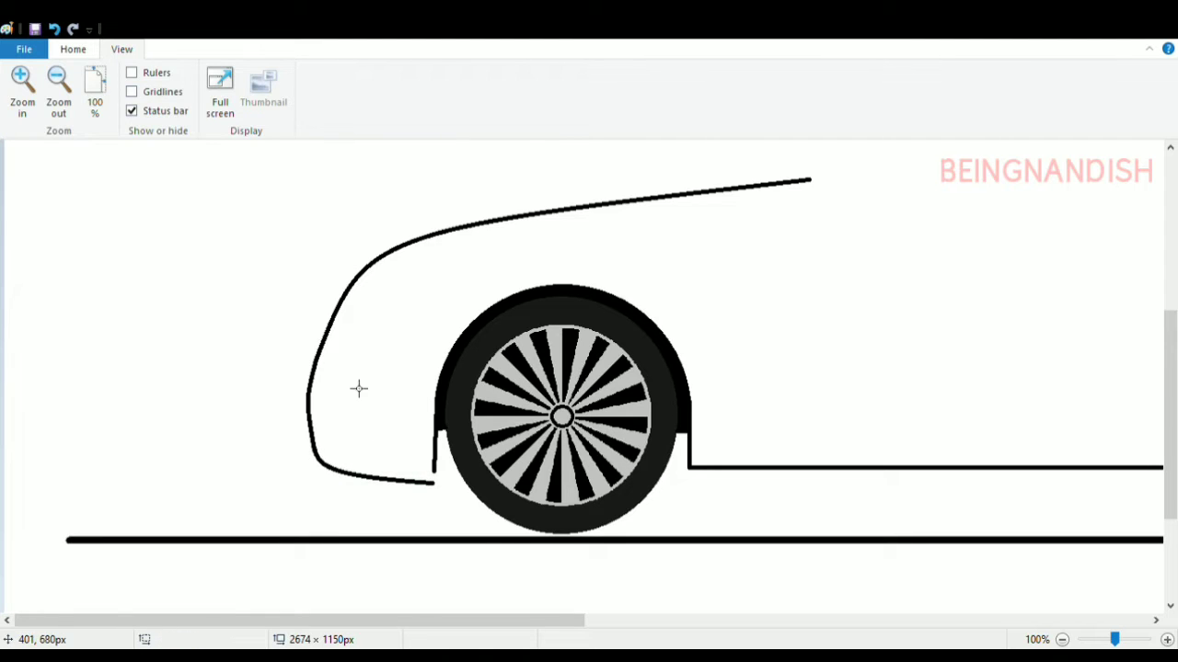
pyautogui.click(72, 49)
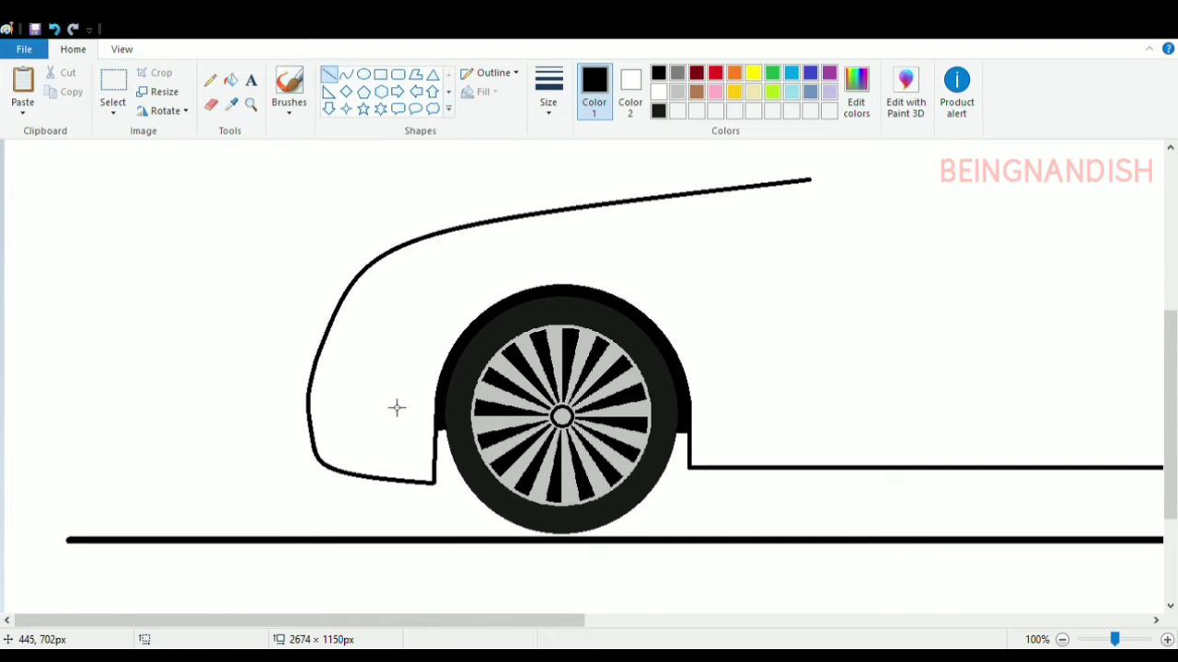
pyautogui.click(230, 80)
pyautogui.click(445, 447)
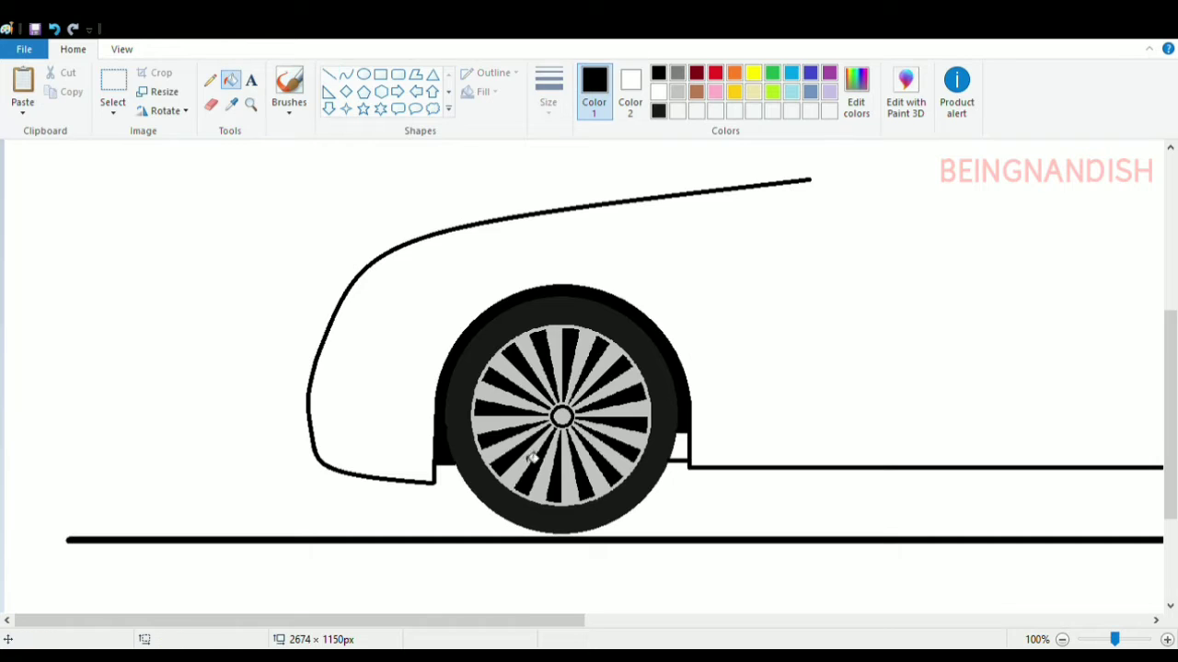
# Erase a short piece from the rear end of the bonnet line
pyautogui.scroll(-1, 262, 373)
pyautogui.click(211, 105)
pyautogui.moveTo(407, 319); pyautogui.dragTo(392, 318)
pyautogui.scroll(1, 394, 337)
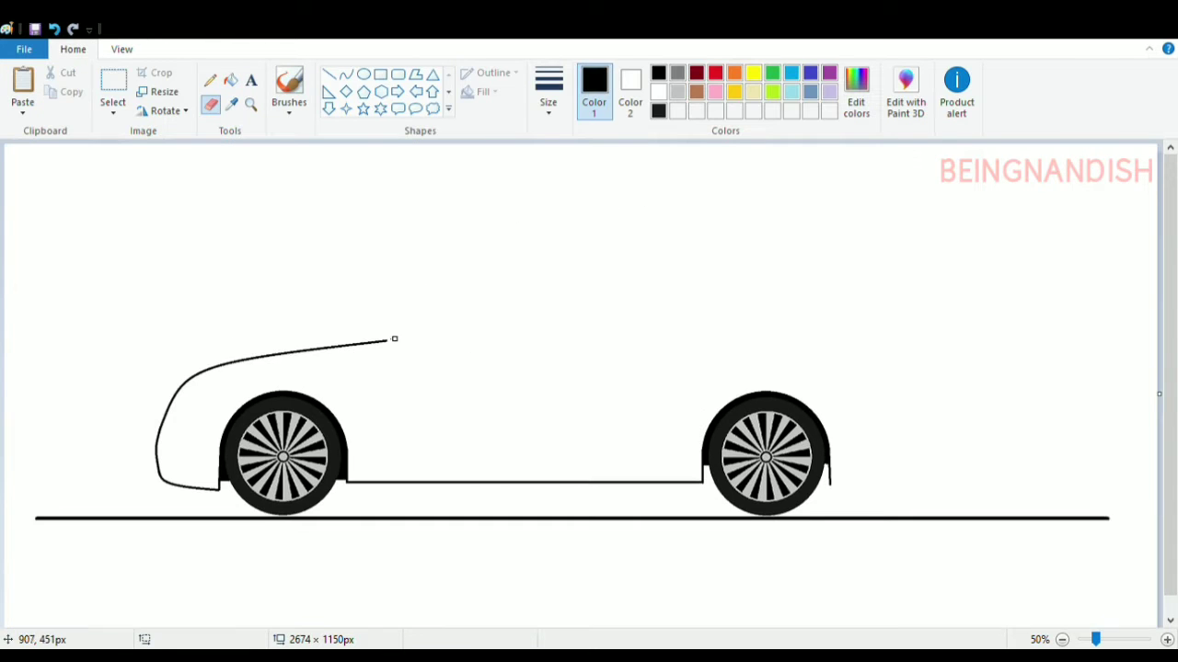
# Try a curved roofline running from the bonnet's rear end over the cabin and down behind the rear wheel
pyautogui.click(345, 74)
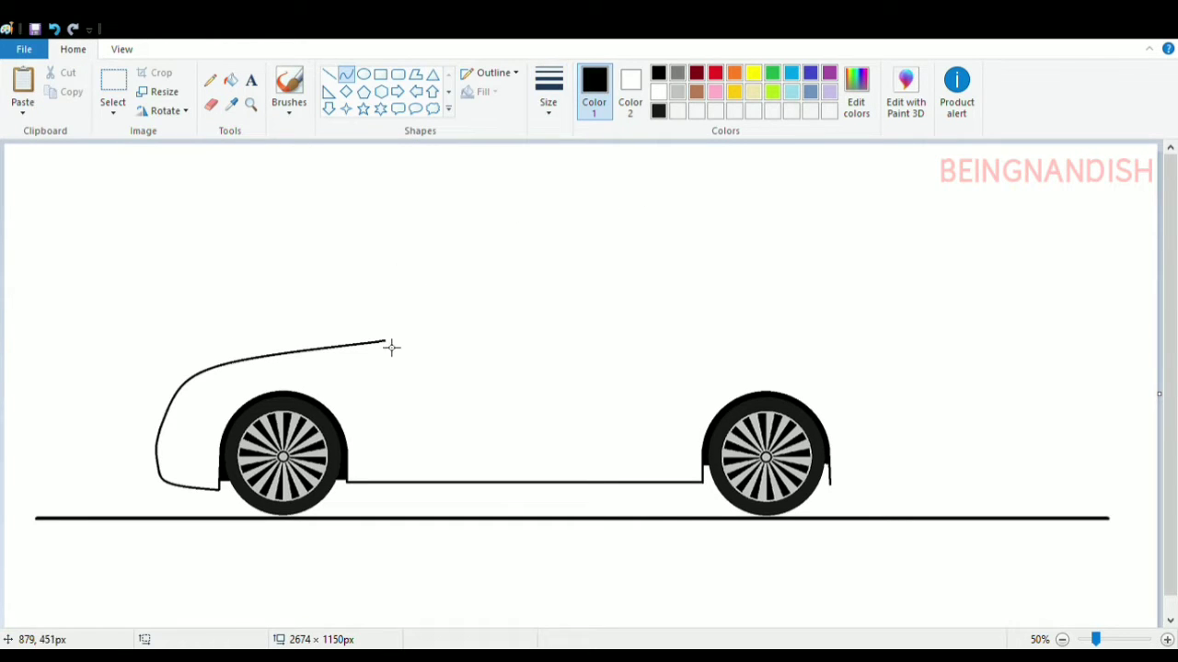
pyautogui.moveTo(386, 342)
pyautogui.mouseDown()
pyautogui.moveTo(582, 279)
pyautogui.moveTo(512, 291)
pyautogui.moveTo(650, 281)
pyautogui.moveTo(863, 338)
pyautogui.moveTo(746, 283)
pyautogui.mouseUp()
pyautogui.moveTo(869, 309); pyautogui.dragTo(880, 309)
pyautogui.moveTo(733, 343); pyautogui.dragTo(733, 347)
pyautogui.click(652, 232)
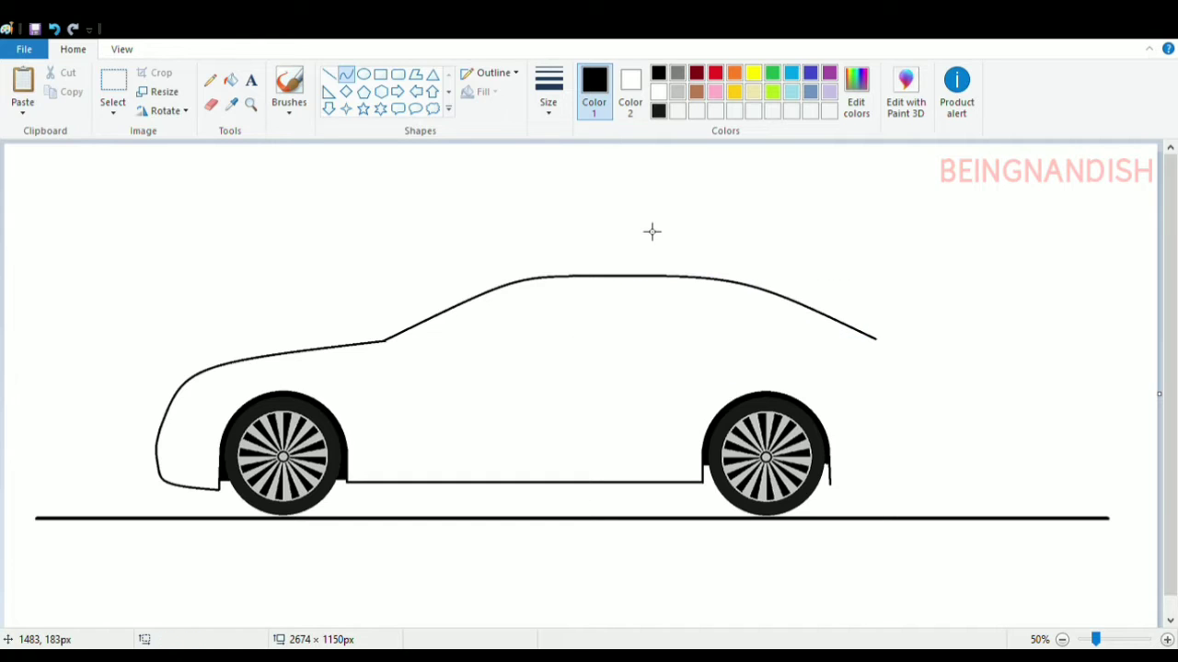
# Move the rear wheel with its arch slightly further towards the rear of the car
pyautogui.click(116, 74)
pyautogui.moveTo(688, 385); pyautogui.dragTo(848, 534)
pyautogui.moveTo(797, 460); pyautogui.dragTo(821, 459)
# Bridge the gap in the sill and ground lines before the rear wheel with pasted copies of an intact line segment
pyautogui.moveTo(589, 454); pyautogui.dragTo(649, 564)
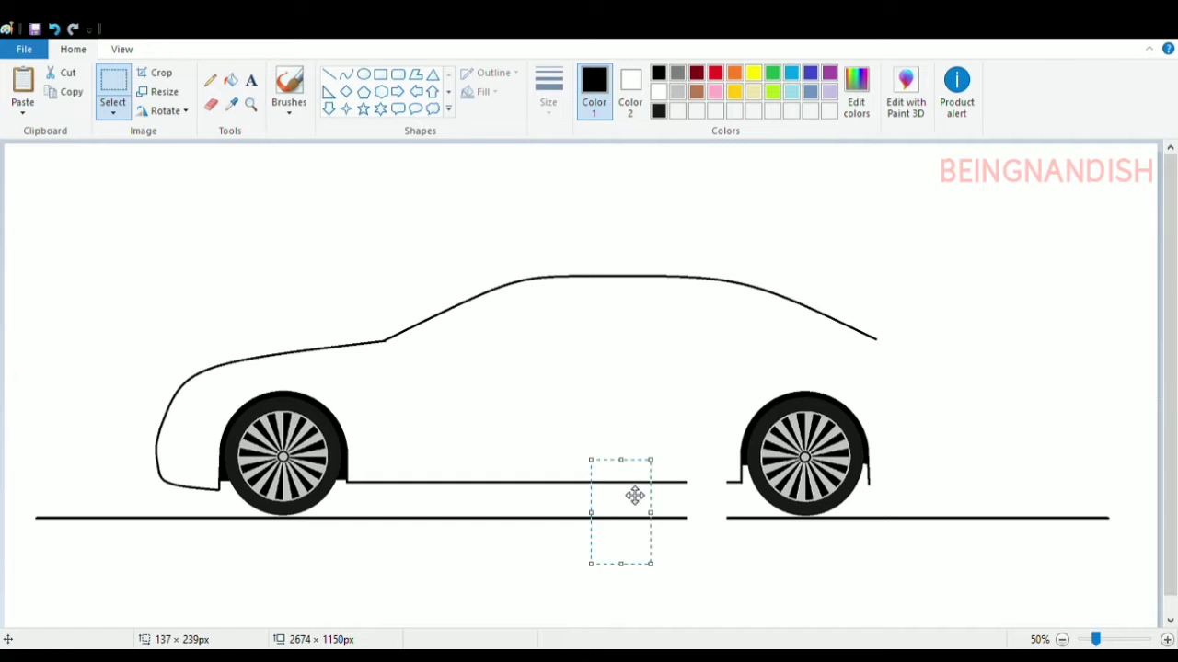
pyautogui.hotkey('ctrl', 'c')
pyautogui.hotkey('ctrl', 'v')
pyautogui.moveTo(32, 210); pyautogui.dragTo(704, 521)
pyautogui.click(121, 49)
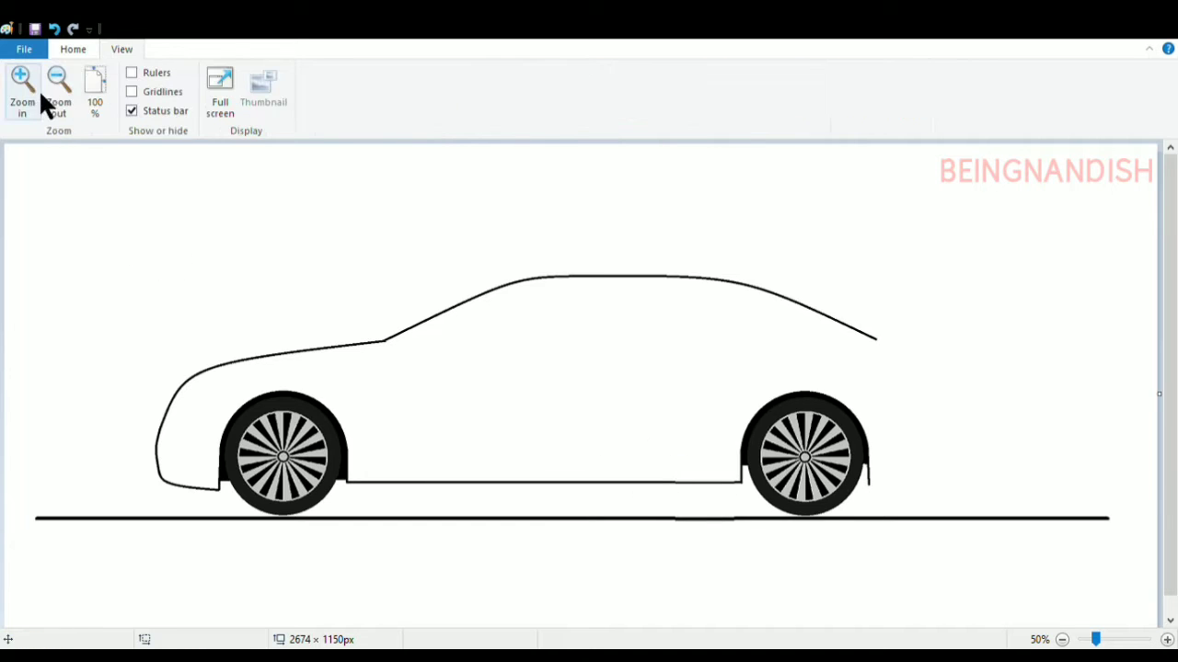
pyautogui.click(22, 85)
pyautogui.hotkey('ctrl', 'v')
pyautogui.moveTo(84, 241); pyautogui.dragTo(726, 512)
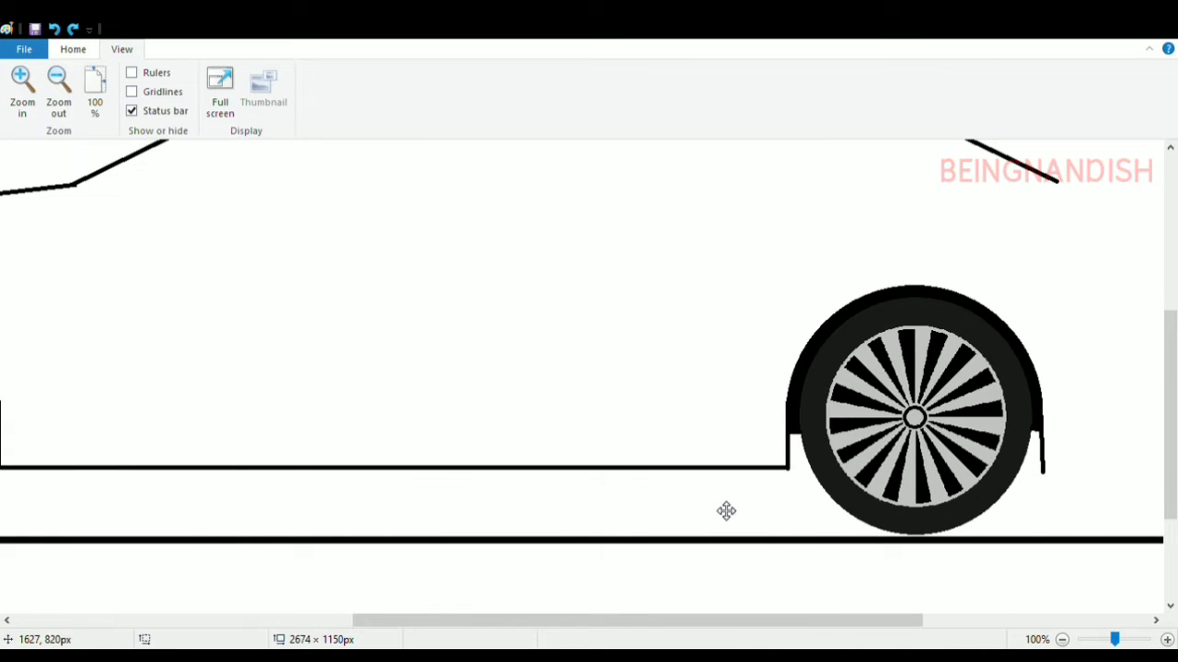
pyautogui.click(655, 354)
pyautogui.scroll(3, 342, 236)
pyautogui.click(58, 103)
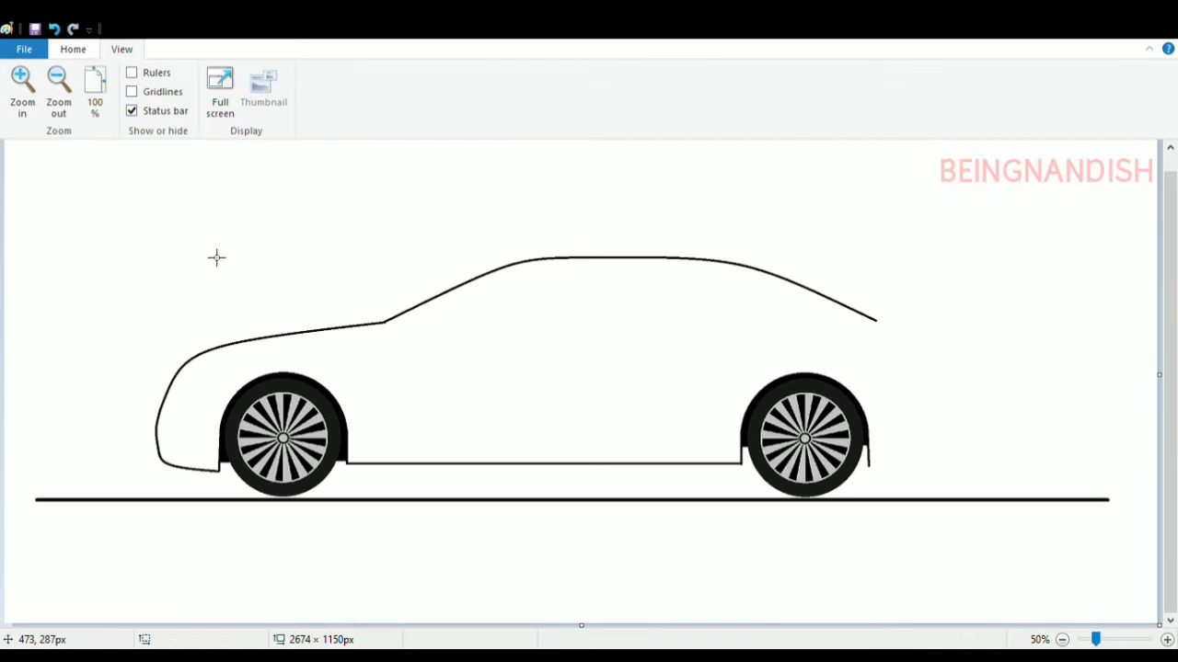
# Undo the last two changes to the pasted line segments
pyautogui.click(53, 28)
pyautogui.click(53, 29)
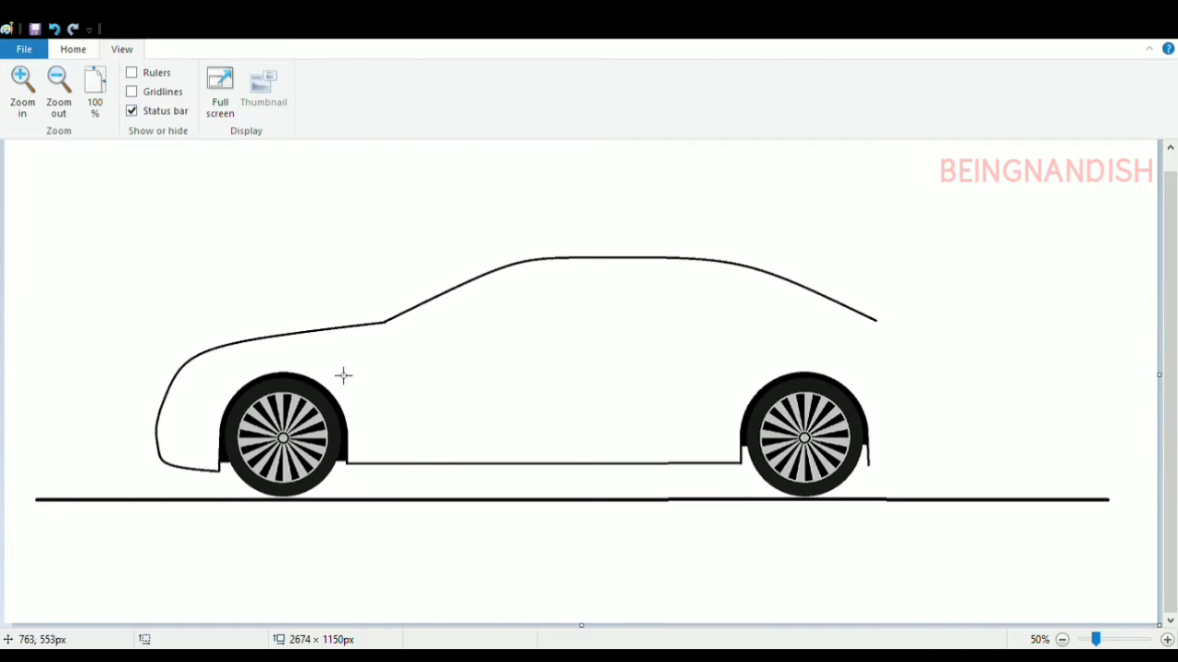
# Delete the whole roofline between the bonnet's rear end and the rear of the car
pyautogui.scroll(1, 343, 375)
pyautogui.click(73, 50)
pyautogui.moveTo(381, 245); pyautogui.dragTo(897, 363)
pyautogui.press('Delete')
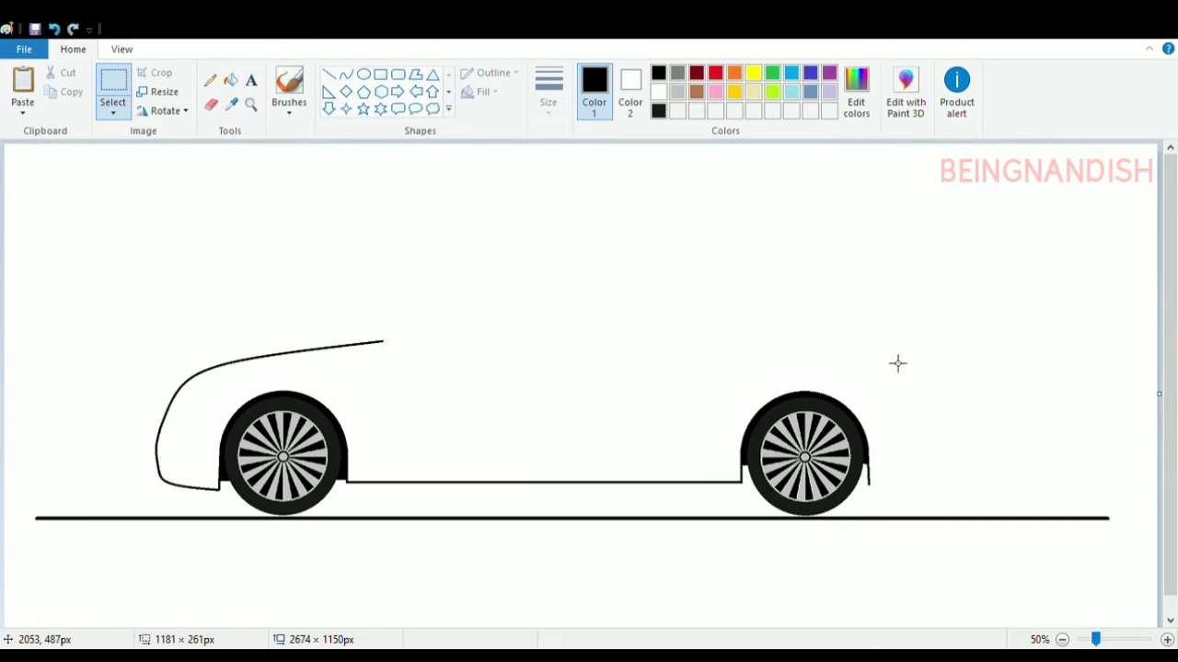
# Draw the windscreen and front roof as a curve about 511 px wide from the bonnet's rear end, stretched slightly upward
pyautogui.click(345, 74)
pyautogui.moveTo(382, 340); pyautogui.dragTo(603, 280)
pyautogui.click(528, 289)
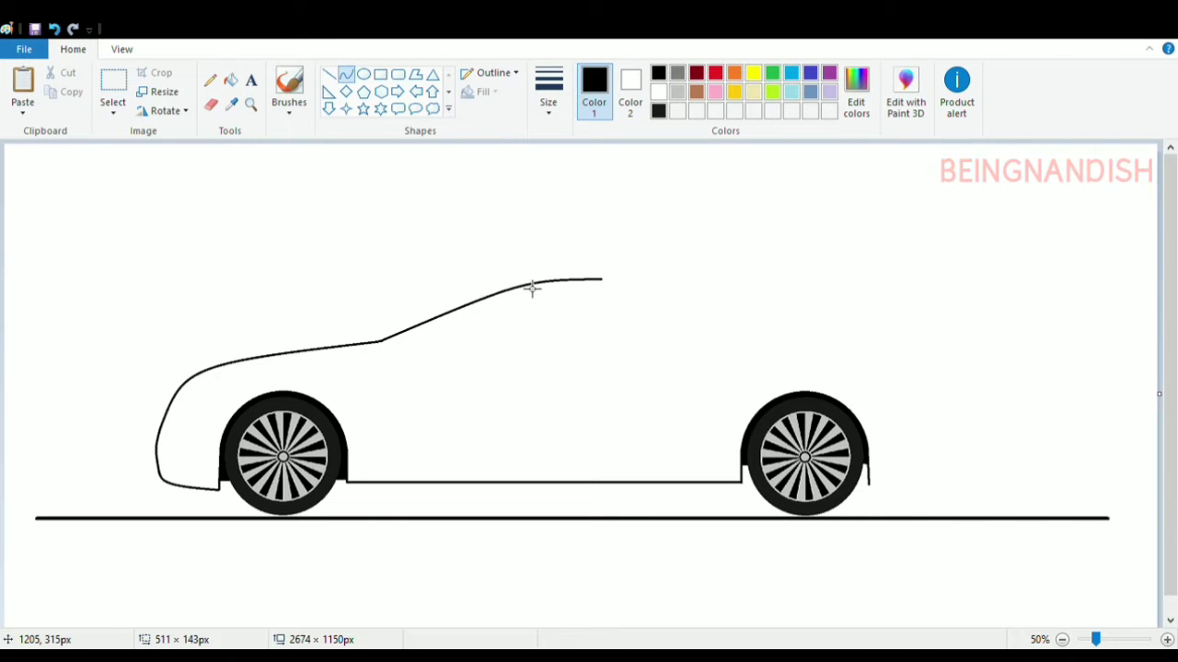
pyautogui.click(538, 292)
pyautogui.moveTo(491, 279); pyautogui.dragTo(491, 273)
pyautogui.click(604, 289)
# Draw the rear roof curve, about 681 × 155 px, from the front roof's end down to behind the rear wheel
pyautogui.moveTo(601, 308)
pyautogui.mouseDown()
pyautogui.moveTo(589, 308)
pyautogui.moveTo(881, 340)
pyautogui.mouseUp()
pyautogui.click(752, 284)
pyautogui.moveTo(751, 285); pyautogui.dragTo(760, 279)
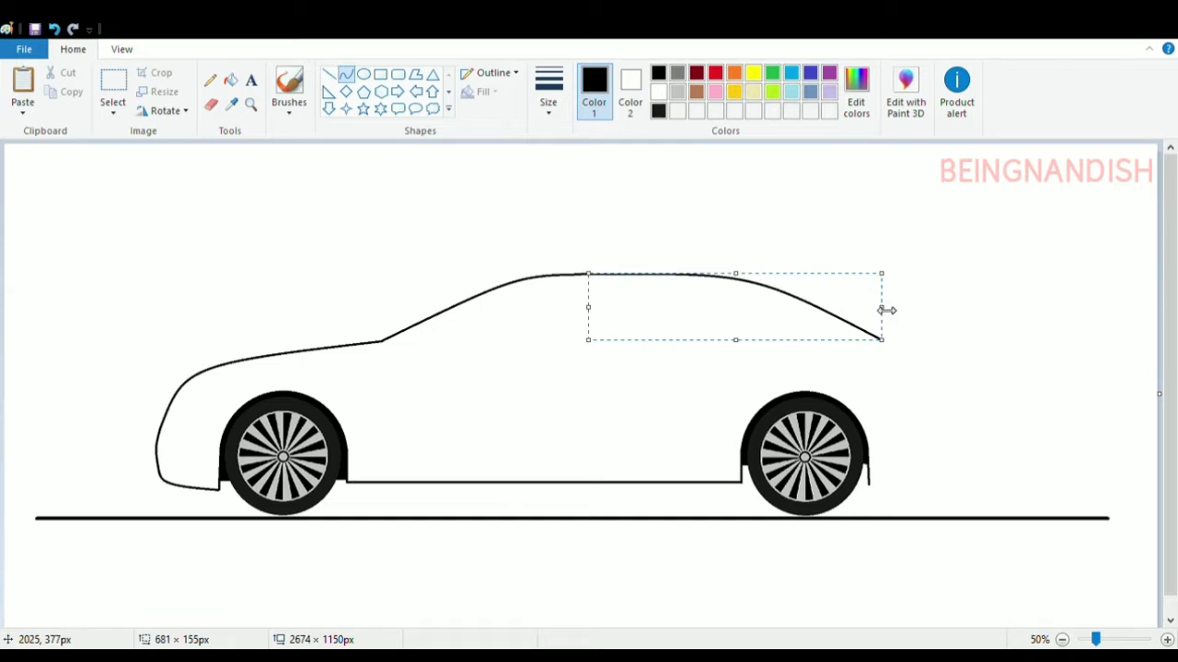
pyautogui.click(680, 256)
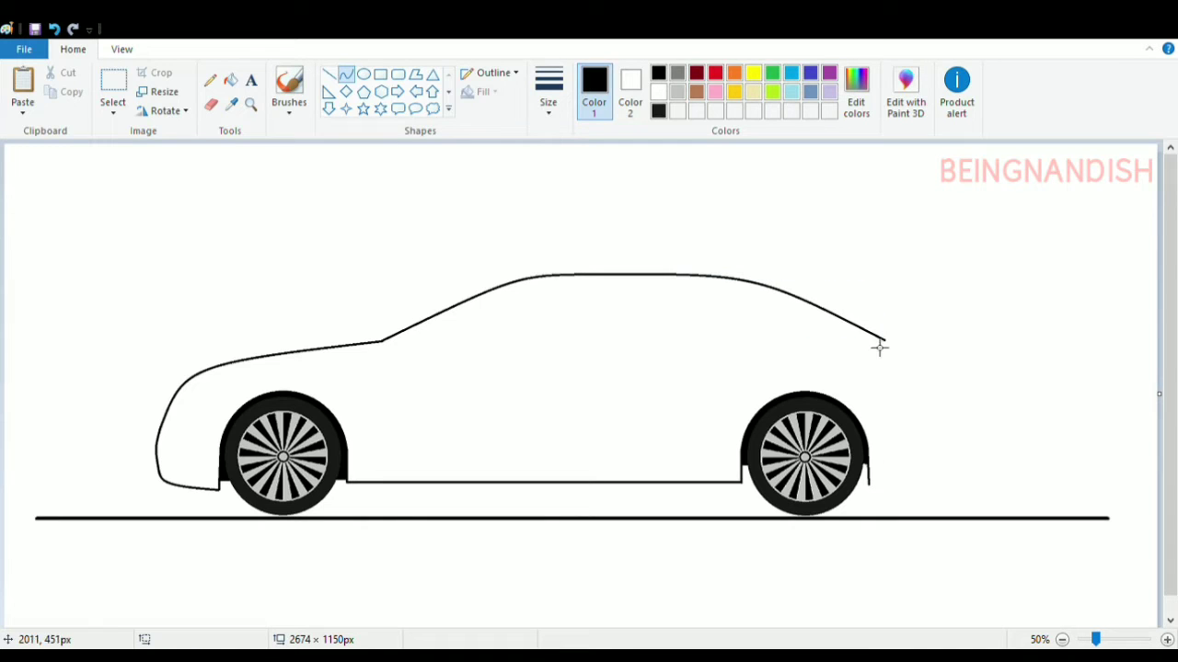
# Draw the boot as a curve about 195 × 161 px from the roofline's rear end, bending down at the back
pyautogui.moveTo(943, 364); pyautogui.dragTo(966, 409)
pyautogui.moveTo(927, 374); pyautogui.dragTo(962, 364)
pyautogui.click(960, 358)
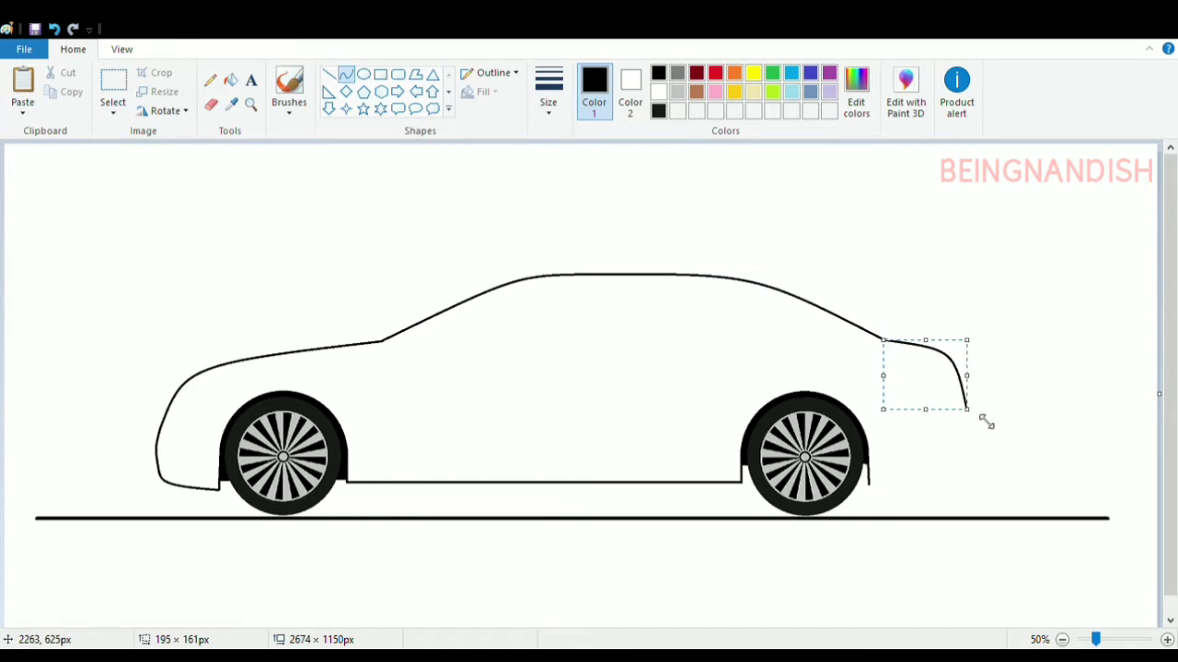
# Draw the rear bumper's lower edge as a curve rising rearward from the bottom of the rear wheel arch
pyautogui.moveTo(869, 485)
pyautogui.mouseDown()
pyautogui.moveTo(977, 459)
pyautogui.moveTo(924, 468)
pyautogui.mouseUp()
pyautogui.click(876, 497)
pyautogui.click(911, 418)
# Draw the bulging rear bumper edge from the boot curve's lower end down to the bumper's lower edge
pyautogui.click(121, 49)
pyautogui.click(28, 91)
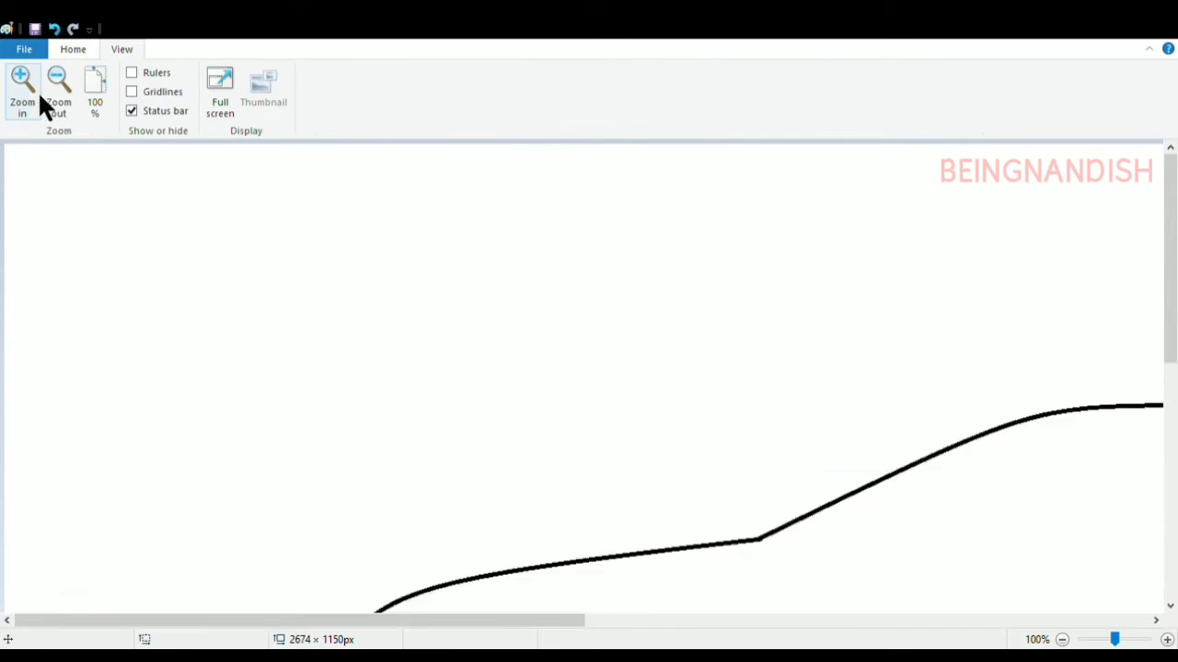
pyautogui.scroll(-4, 460, 386)
pyautogui.moveTo(482, 621); pyautogui.dragTo(961, 581)
pyautogui.click(73, 49)
pyautogui.click(211, 105)
pyautogui.click(346, 74)
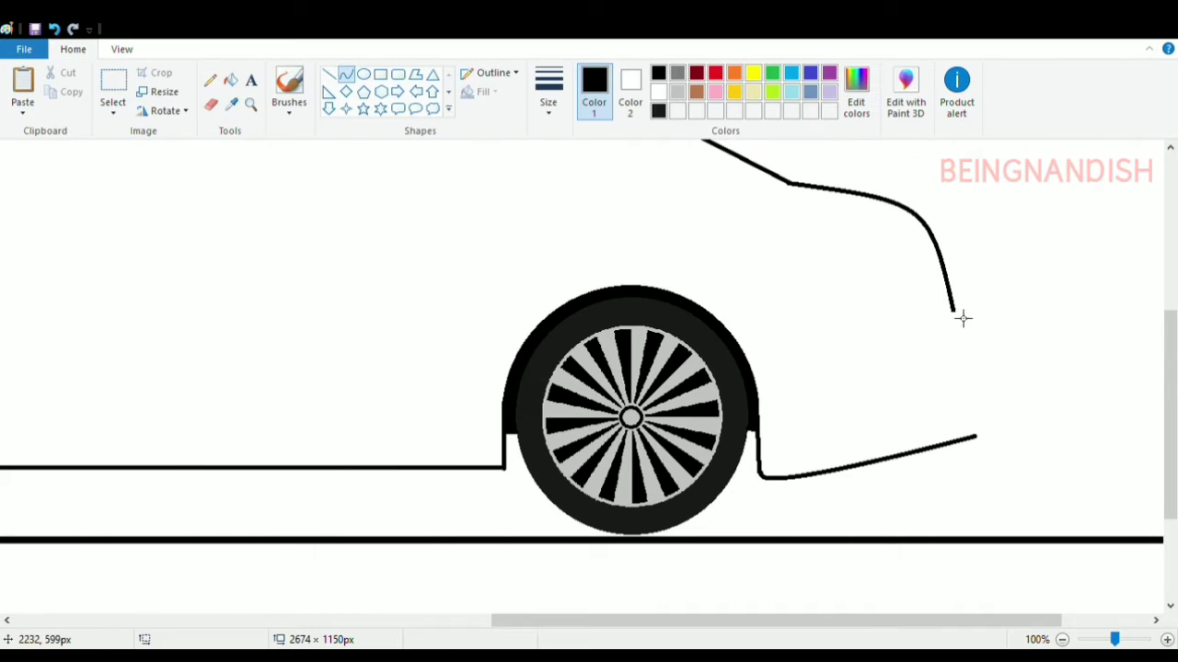
pyautogui.moveTo(954, 313); pyautogui.dragTo(977, 397)
pyautogui.moveTo(966, 354); pyautogui.dragTo(982, 344)
pyautogui.moveTo(977, 398); pyautogui.dragTo(985, 450)
# Draw a second line just below the sill between the wheels and connect its ends to the sill
pyautogui.scroll(3, 463, 310)
pyautogui.scroll(-3, 463, 310)
pyautogui.moveTo(539, 621); pyautogui.dragTo(359, 621)
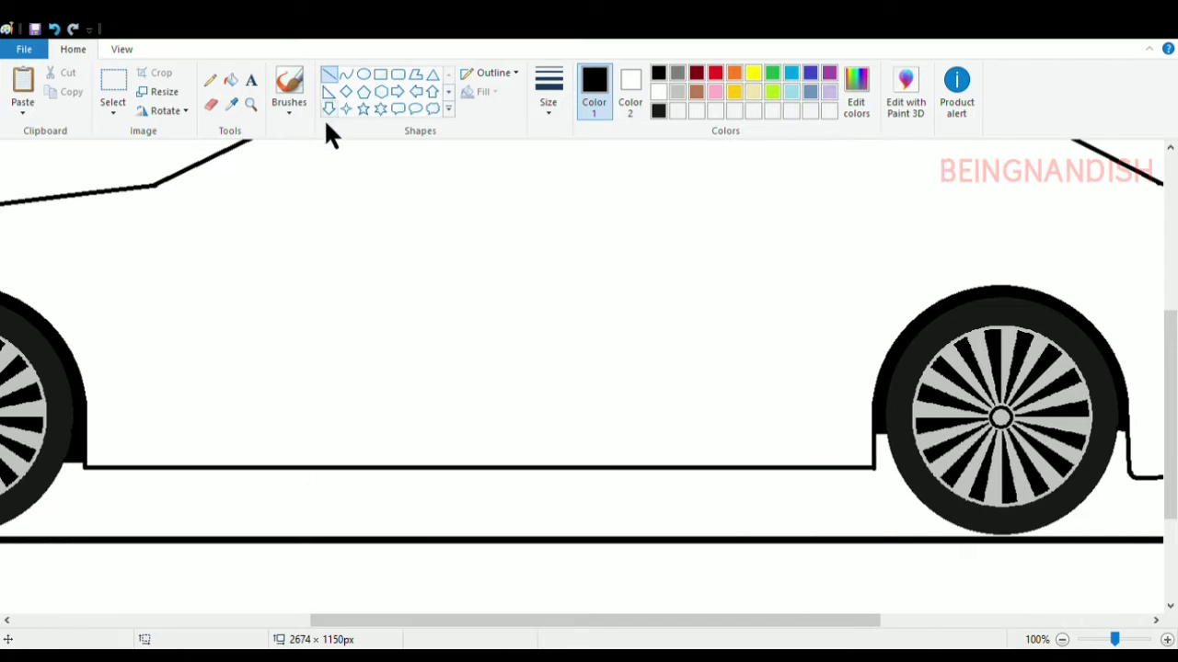
pyautogui.moveTo(85, 485)
pyautogui.mouseDown()
pyautogui.moveTo(744, 547)
pyautogui.moveTo(881, 501)
pyautogui.moveTo(874, 467)
pyautogui.mouseUp()
pyautogui.click(345, 74)
pyautogui.click(122, 48)
pyautogui.click(58, 87)
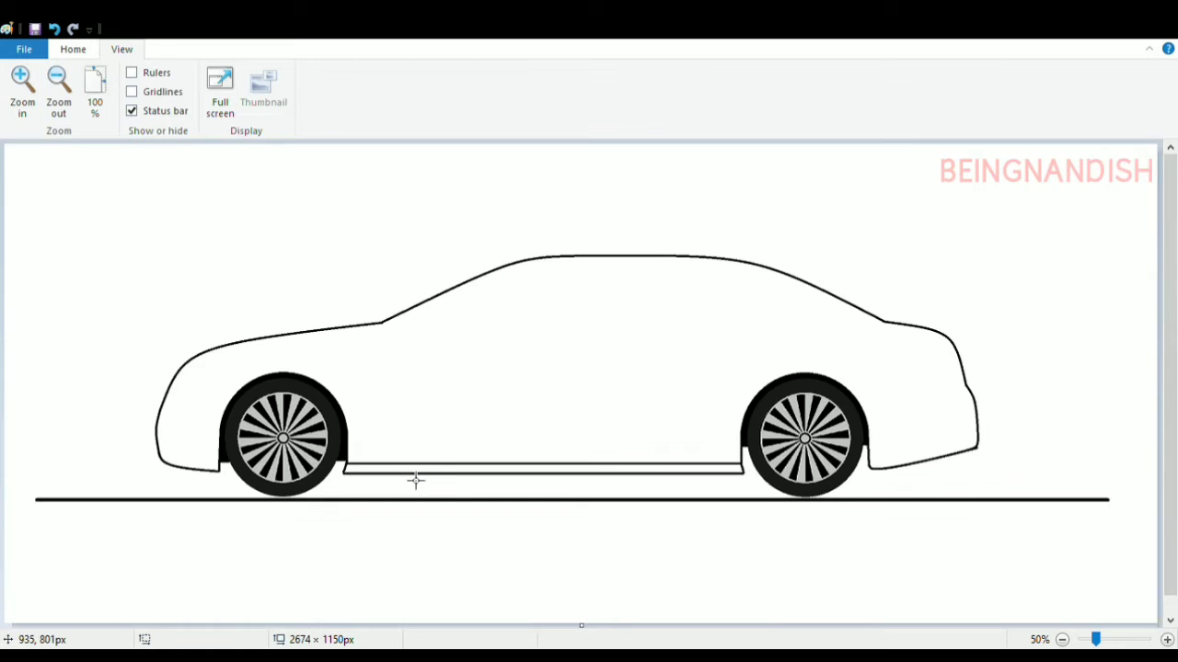
# Erase the rear bumper's lower edge from its rear corner back towards the rear wheel arch
pyautogui.click(22, 87)
pyautogui.scroll(-2, 368, 396)
pyautogui.moveTo(404, 621)
pyautogui.mouseDown()
pyautogui.moveTo(615, 639)
pyautogui.moveTo(952, 626)
pyautogui.mouseUp()
pyautogui.scroll(-1, 709, 460)
pyautogui.click(72, 48)
pyautogui.click(211, 105)
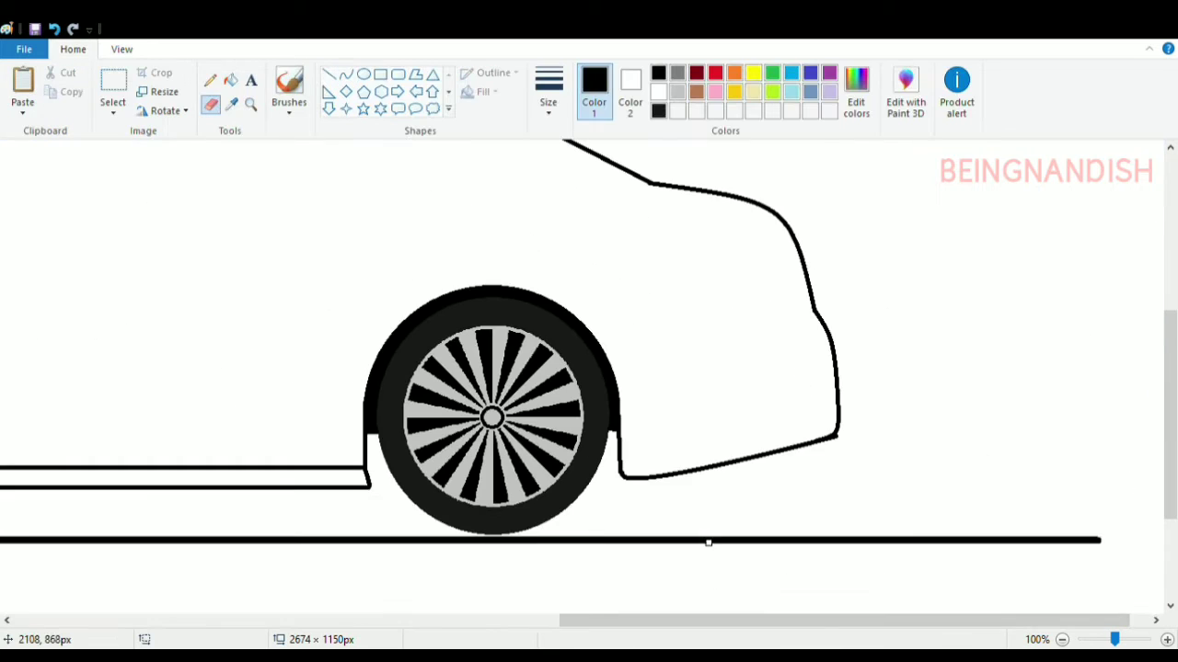
pyautogui.moveTo(781, 454); pyautogui.dragTo(723, 464)
# Redraw the rear bumper's lower edge as a curve about 231 × 69 px with a rounded rear corner
pyautogui.click(345, 74)
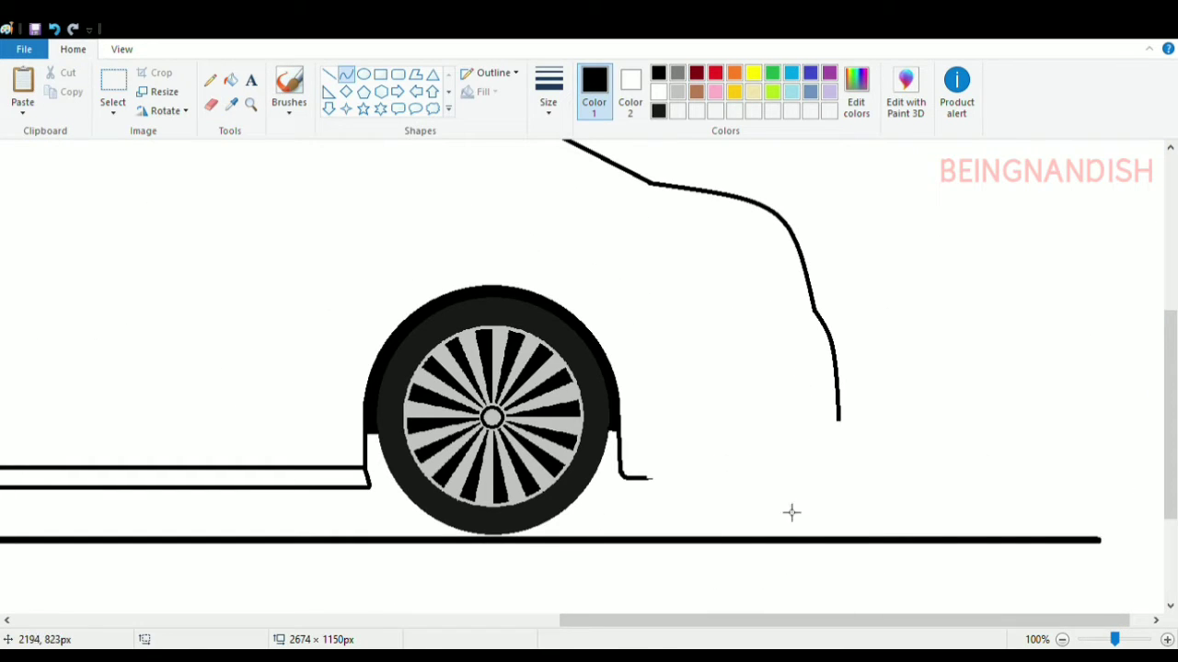
pyautogui.moveTo(839, 420); pyautogui.dragTo(657, 487)
pyautogui.moveTo(835, 451); pyautogui.dragTo(844, 469)
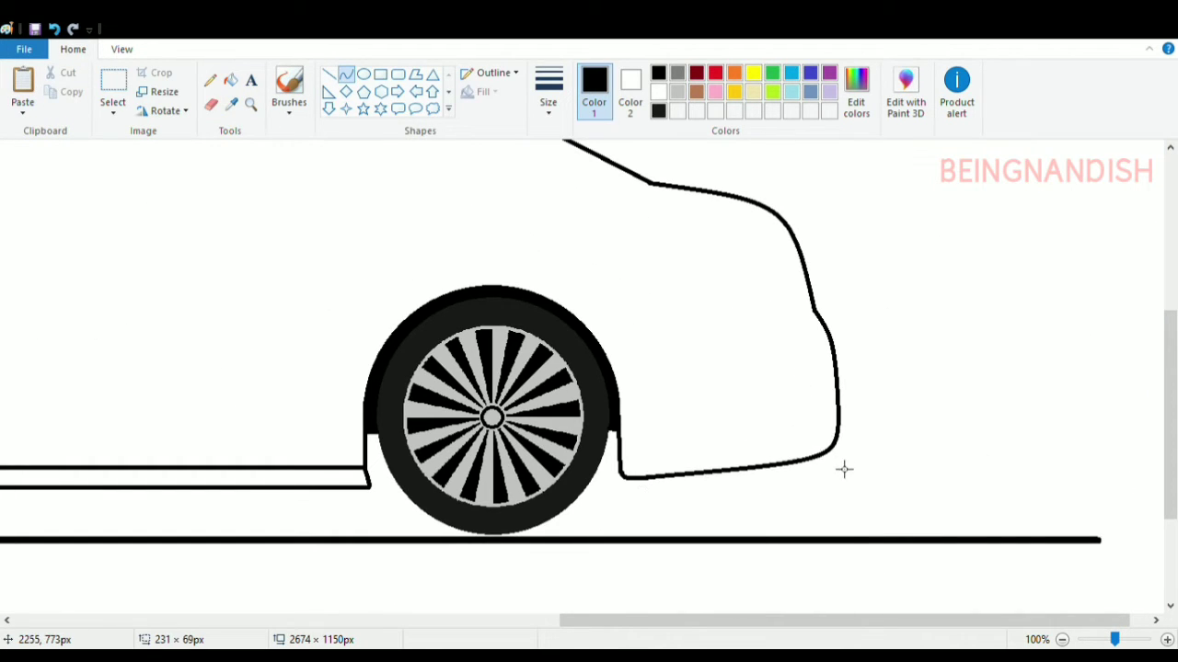
# Draw the narrow grille outline along the car's front edge, just below the bonnet's nose
pyautogui.scroll(2, 856, 526)
pyautogui.moveTo(736, 620); pyautogui.dragTo(248, 633)
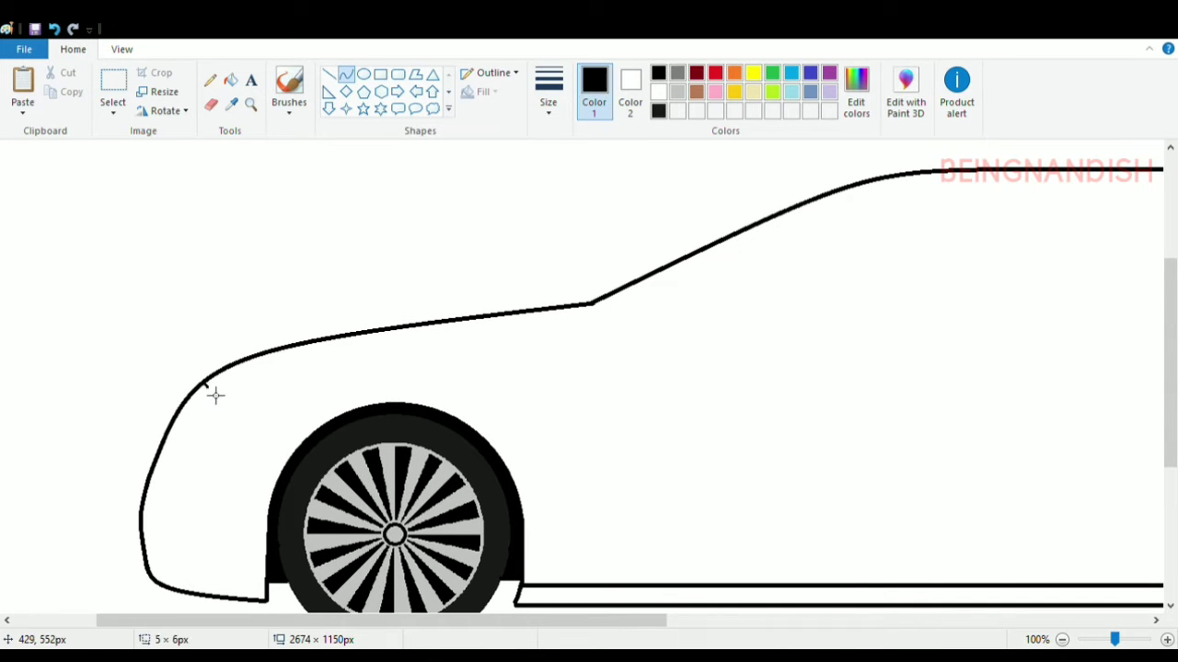
pyautogui.moveTo(215, 396); pyautogui.dragTo(156, 471)
pyautogui.moveTo(184, 431)
pyautogui.mouseDown()
pyautogui.moveTo(219, 402)
pyautogui.moveTo(181, 463)
pyautogui.moveTo(175, 440)
pyautogui.mouseUp()
# Draw the headlight outline behind the grille, with curved upper and lower edges meeting in a rear tip
pyautogui.moveTo(217, 394)
pyautogui.mouseDown()
pyautogui.moveTo(258, 399)
pyautogui.moveTo(312, 381)
pyautogui.moveTo(284, 371)
pyautogui.mouseUp()
pyautogui.moveTo(306, 432); pyautogui.dragTo(192, 453)
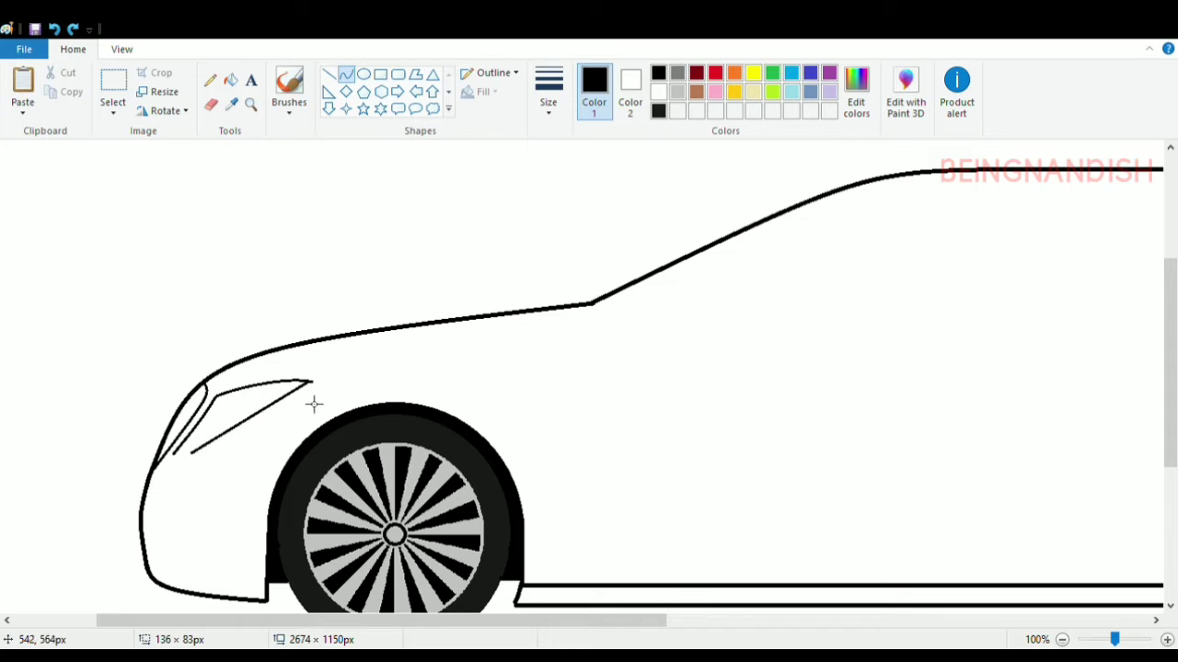
pyautogui.moveTo(313, 405); pyautogui.dragTo(306, 431)
pyautogui.moveTo(203, 460); pyautogui.dragTo(185, 462)
# Complete the curved fog lamp outline in the lower part of the front bumper
pyautogui.moveTo(202, 568); pyautogui.dragTo(232, 502)
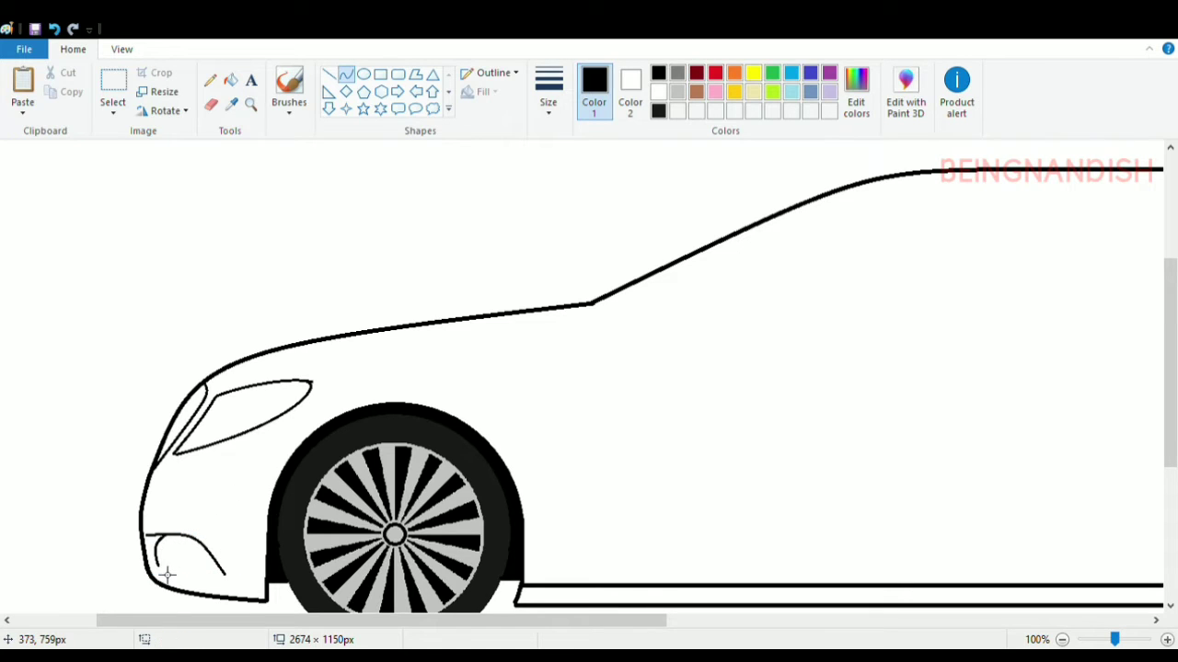
pyautogui.moveTo(231, 596)
pyautogui.mouseDown()
pyautogui.moveTo(218, 595)
pyautogui.moveTo(233, 591)
pyautogui.mouseUp()
pyautogui.click(226, 482)
# Add a thick black curve inside the grille outline, following the car's front edge
pyautogui.click(211, 105)
pyautogui.click(121, 49)
pyautogui.click(27, 87)
pyautogui.click(72, 48)
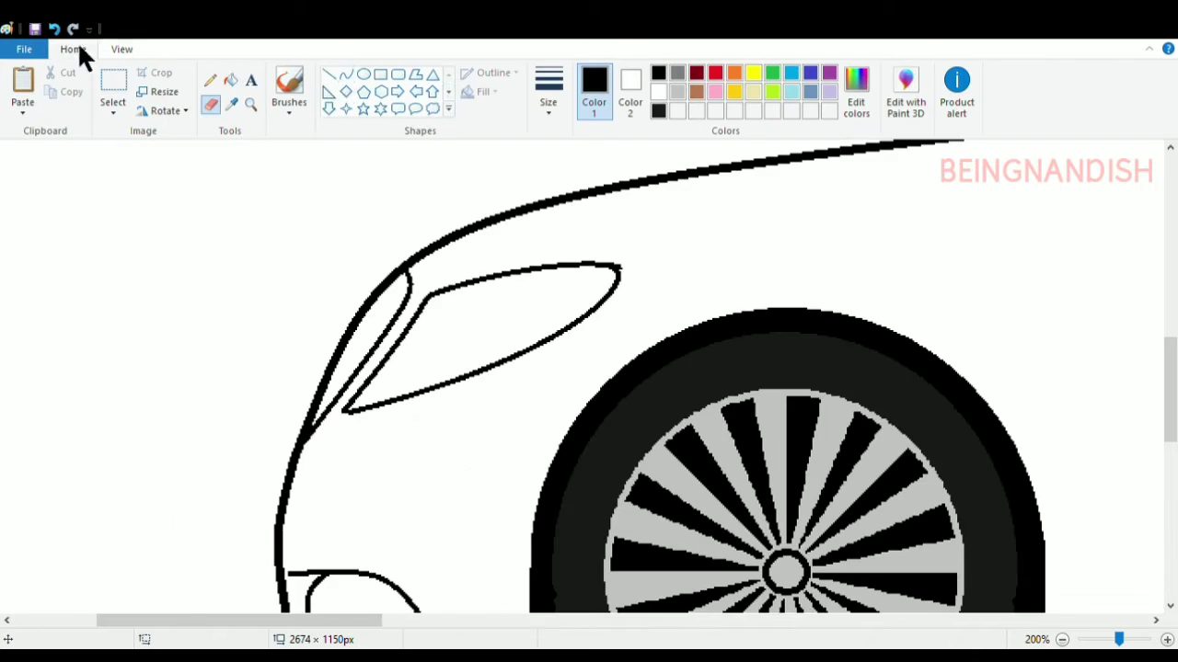
pyautogui.click(329, 75)
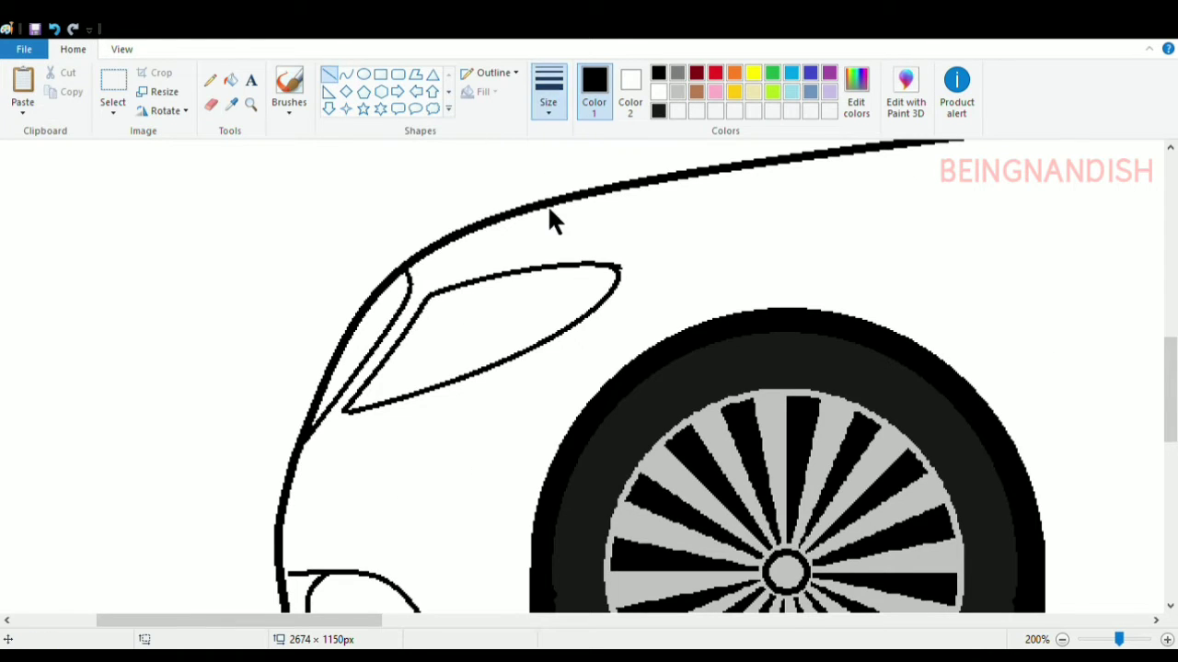
pyautogui.moveTo(382, 290); pyautogui.dragTo(323, 385)
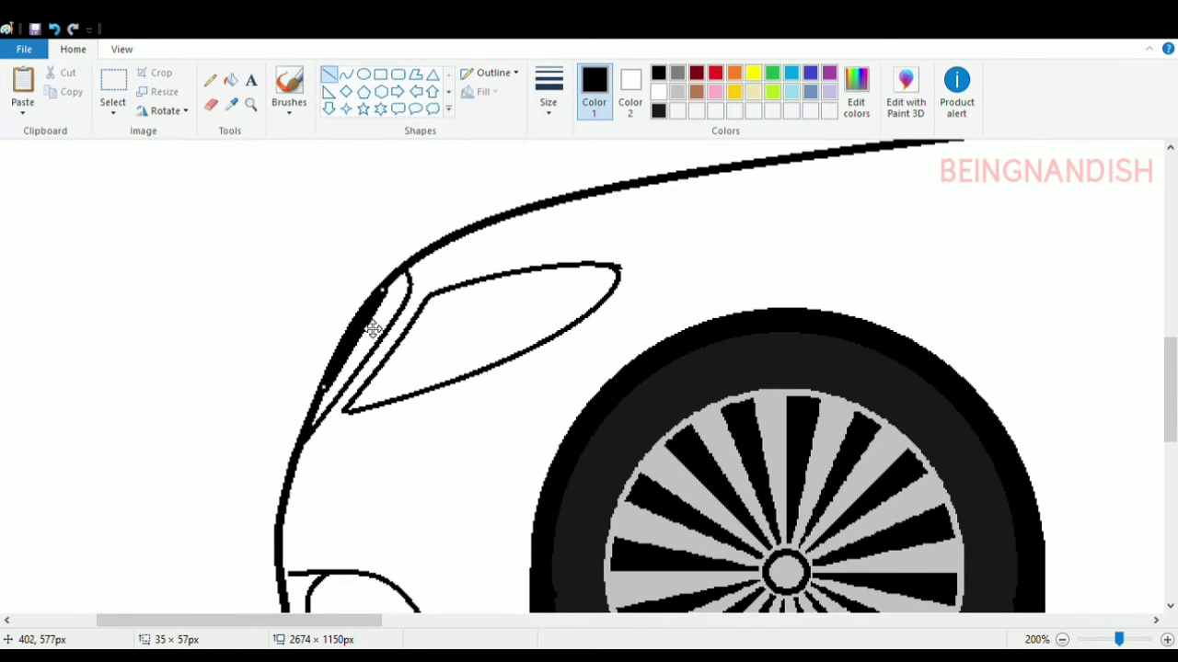
pyautogui.click(54, 29)
pyautogui.click(346, 74)
pyautogui.moveTo(385, 291); pyautogui.dragTo(324, 388)
pyautogui.moveTo(354, 344)
pyautogui.mouseDown()
pyautogui.moveTo(368, 351)
pyautogui.moveTo(396, 304)
pyautogui.moveTo(361, 356)
pyautogui.mouseUp()
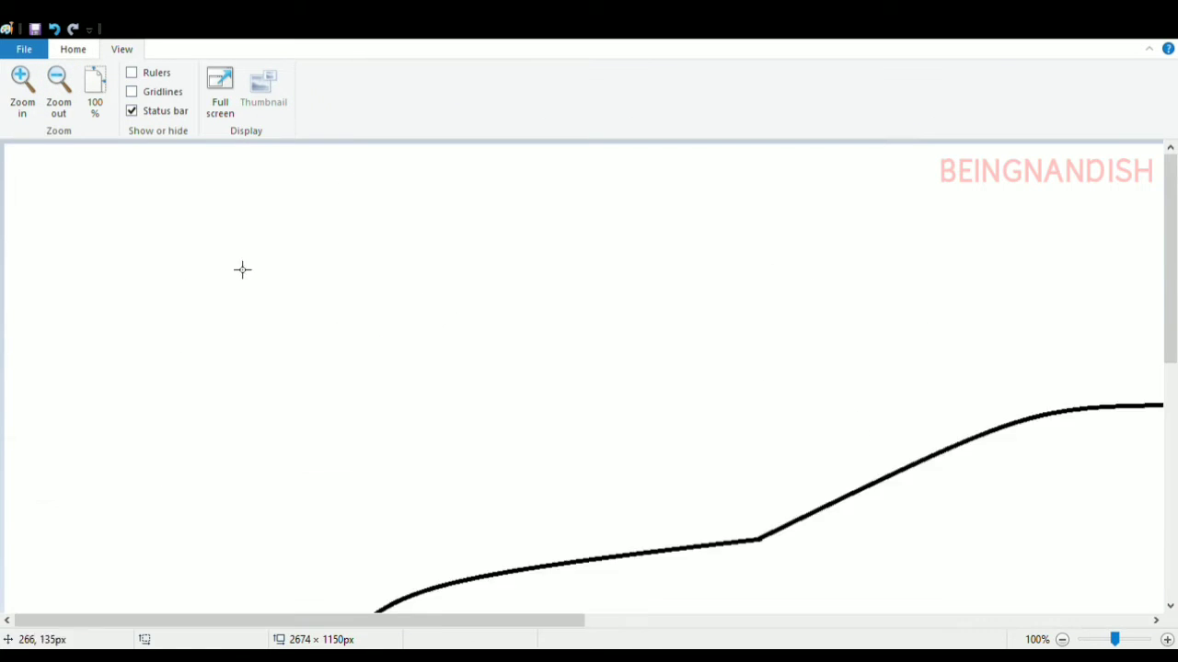
# Draw the tail light's lower edge as a curve about 111 × 87 px, ending near the boot's rear edge
pyautogui.moveTo(377, 620); pyautogui.dragTo(896, 633)
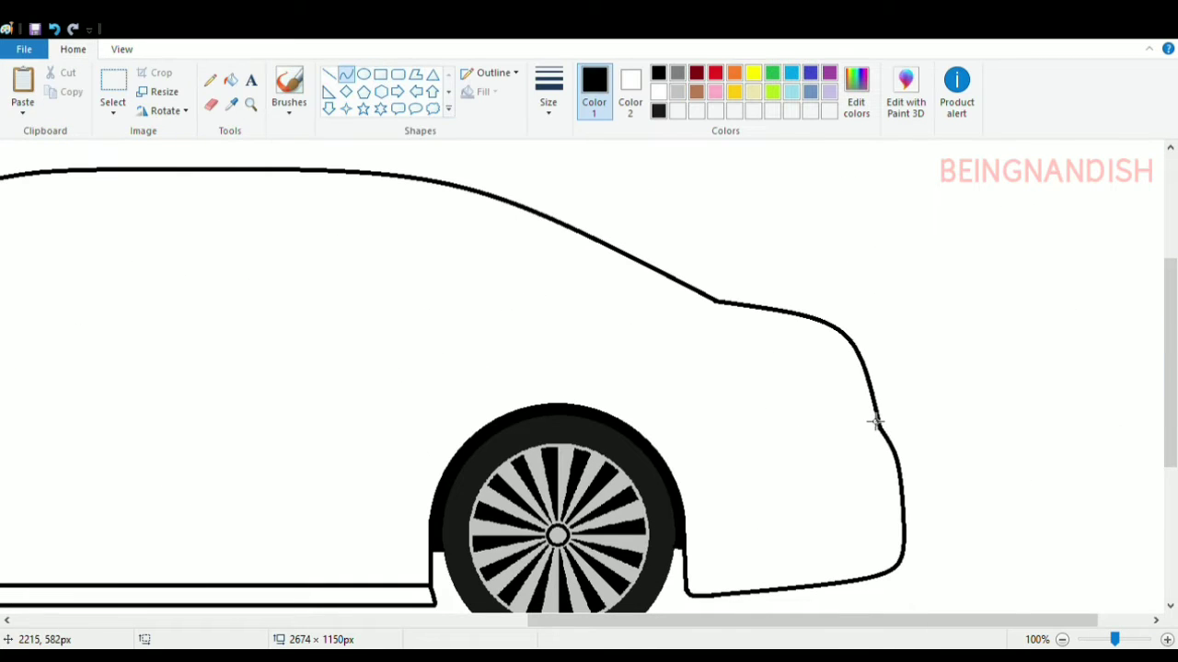
pyautogui.moveTo(868, 414)
pyautogui.mouseDown()
pyautogui.moveTo(775, 337)
pyautogui.moveTo(872, 421)
pyautogui.mouseUp()
pyautogui.click(54, 29)
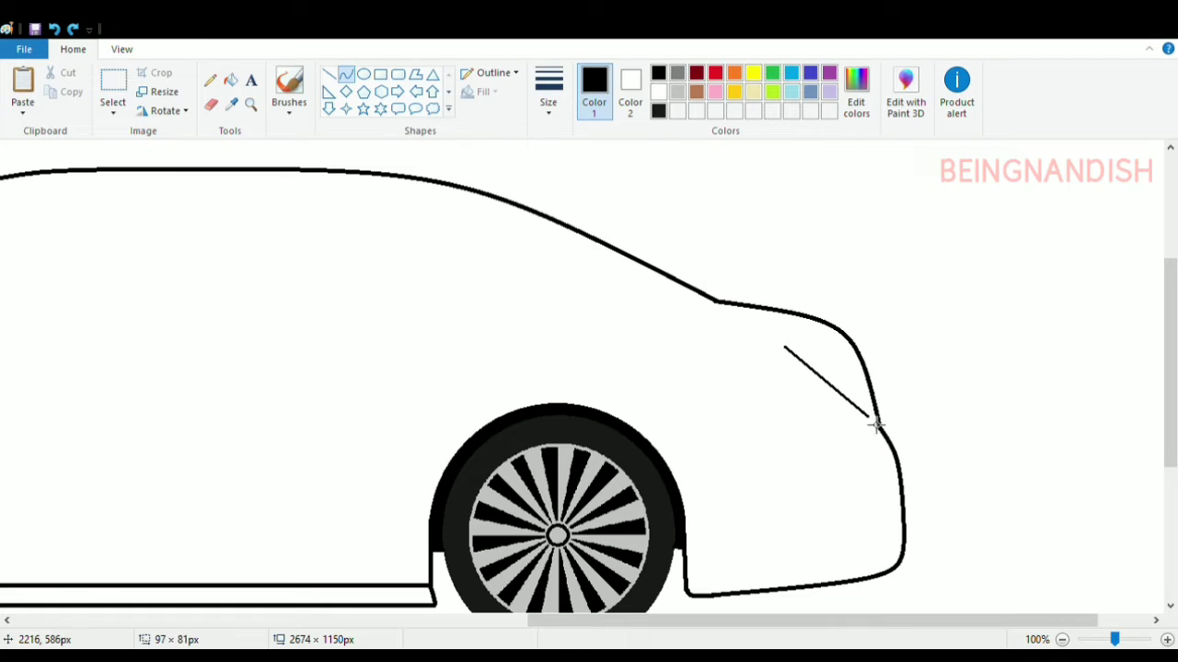
pyautogui.moveTo(828, 385)
pyautogui.mouseDown()
pyautogui.moveTo(815, 399)
pyautogui.moveTo(835, 413)
pyautogui.mouseUp()
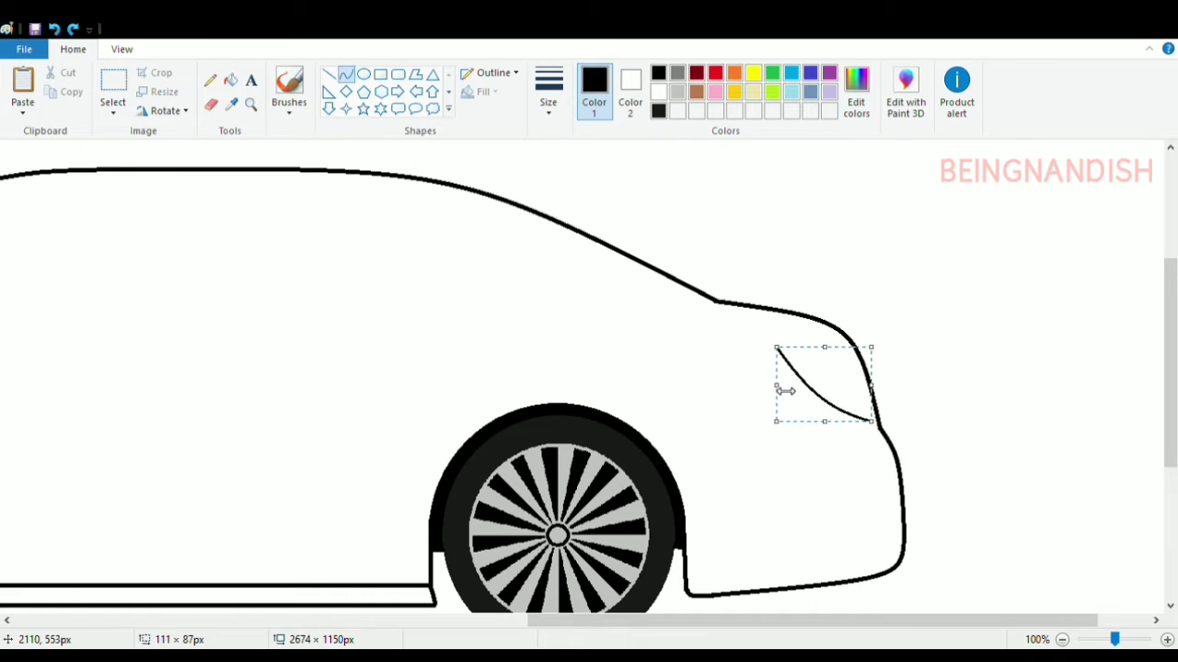
# Close the tail light outline with a curve over its top and down along the boot's rear edge
pyautogui.moveTo(779, 352)
pyautogui.mouseDown()
pyautogui.moveTo(803, 349)
pyautogui.moveTo(788, 361)
pyautogui.moveTo(800, 338)
pyautogui.moveTo(811, 342)
pyautogui.moveTo(877, 420)
pyautogui.moveTo(872, 377)
pyautogui.mouseUp()
pyautogui.click(55, 28)
pyautogui.click(822, 300)
pyautogui.click(876, 389)
pyautogui.click(900, 291)
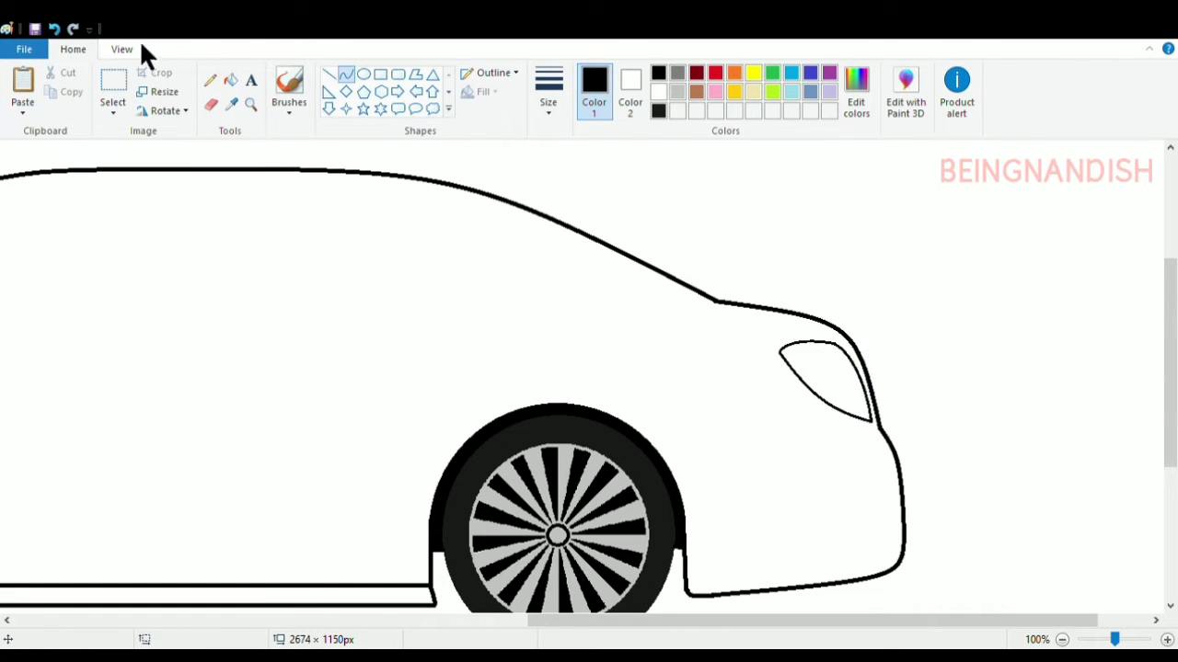
# Erase the tail light outline's pointed front corner
pyautogui.click(123, 49)
pyautogui.click(59, 90)
pyautogui.click(23, 101)
pyautogui.moveTo(468, 622); pyautogui.dragTo(907, 622)
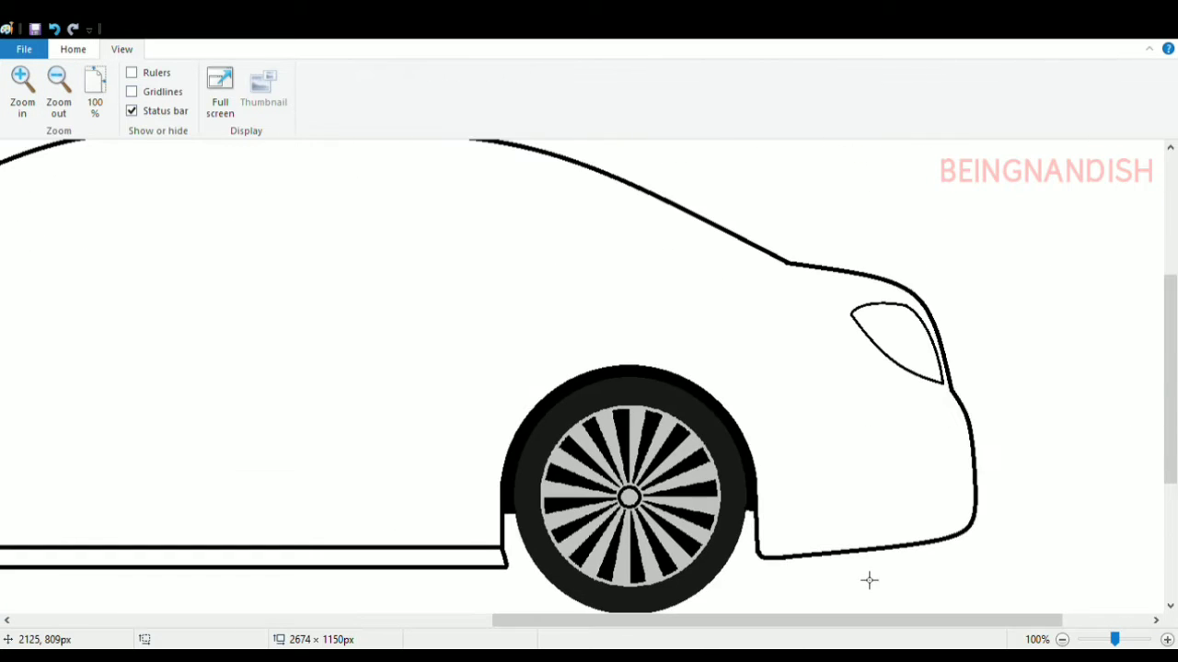
pyautogui.click(23, 90)
pyautogui.moveTo(684, 622); pyautogui.dragTo(821, 622)
pyautogui.click(73, 49)
pyautogui.click(211, 105)
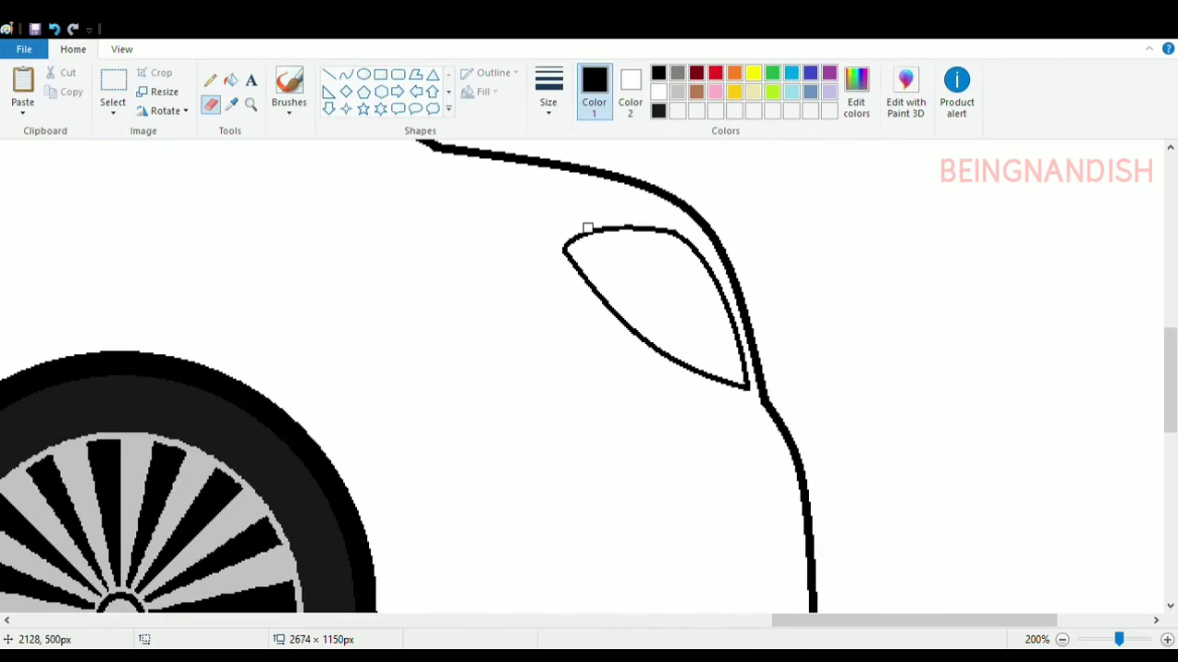
# Redraw the tail light's front corner with short curves joining the remaining upper and lower edges, and clean up the tip
pyautogui.click(345, 73)
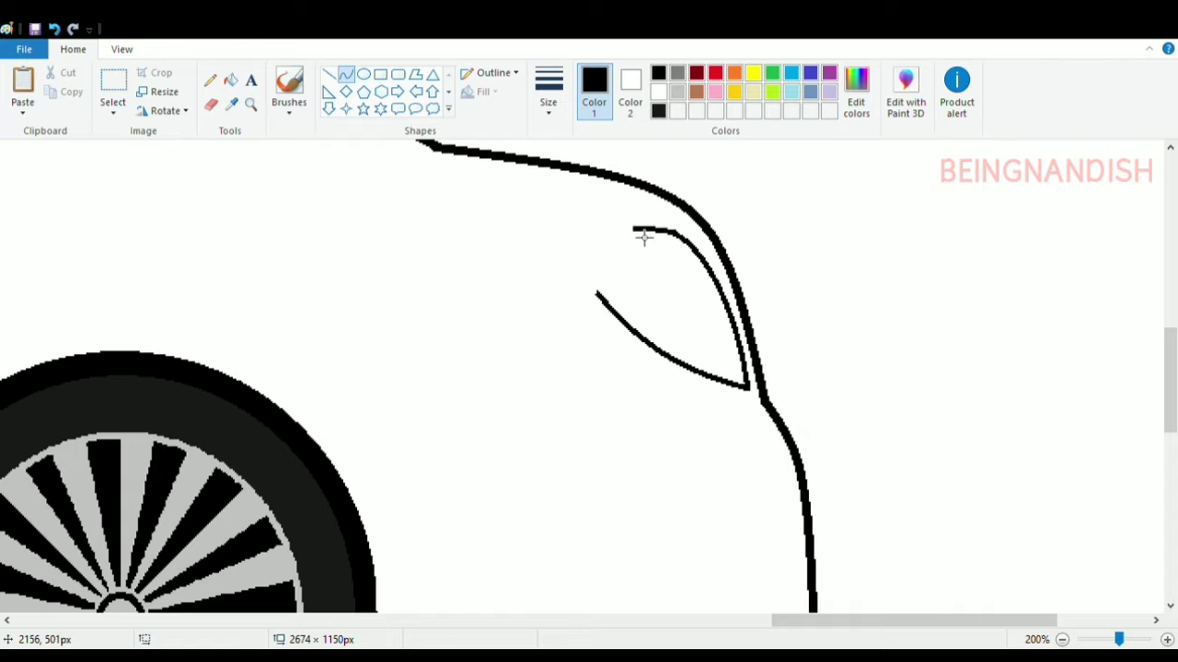
pyautogui.moveTo(644, 237); pyautogui.dragTo(579, 271)
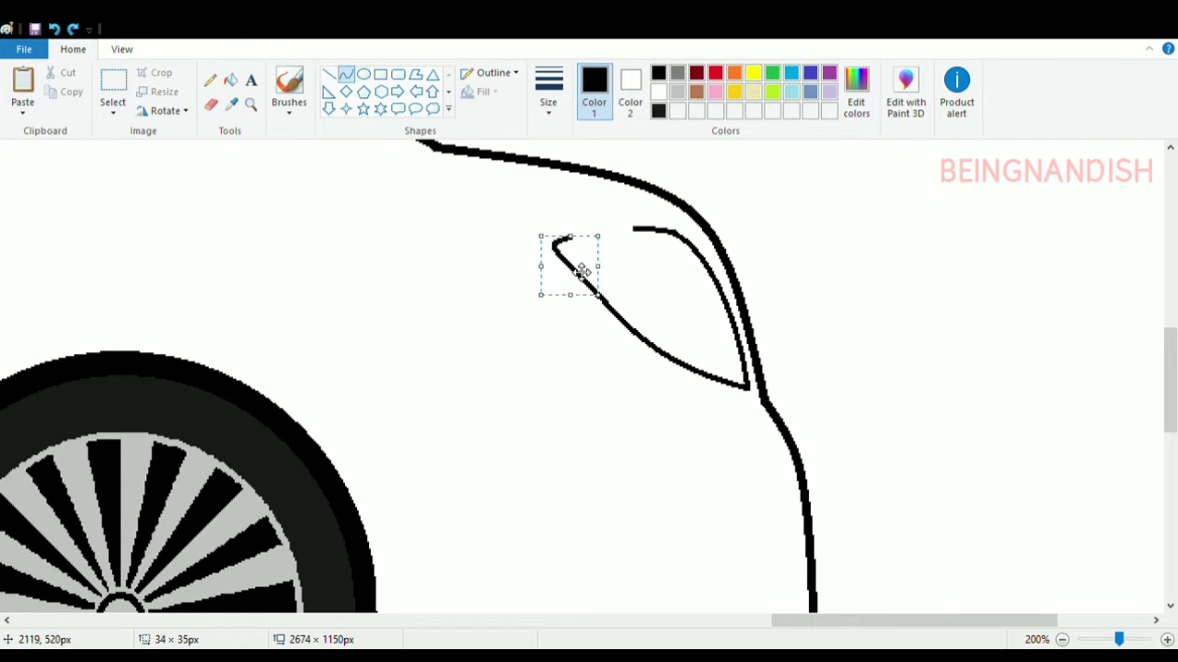
pyautogui.click(54, 29)
pyautogui.moveTo(639, 237); pyautogui.dragTo(569, 263)
pyautogui.click(596, 236)
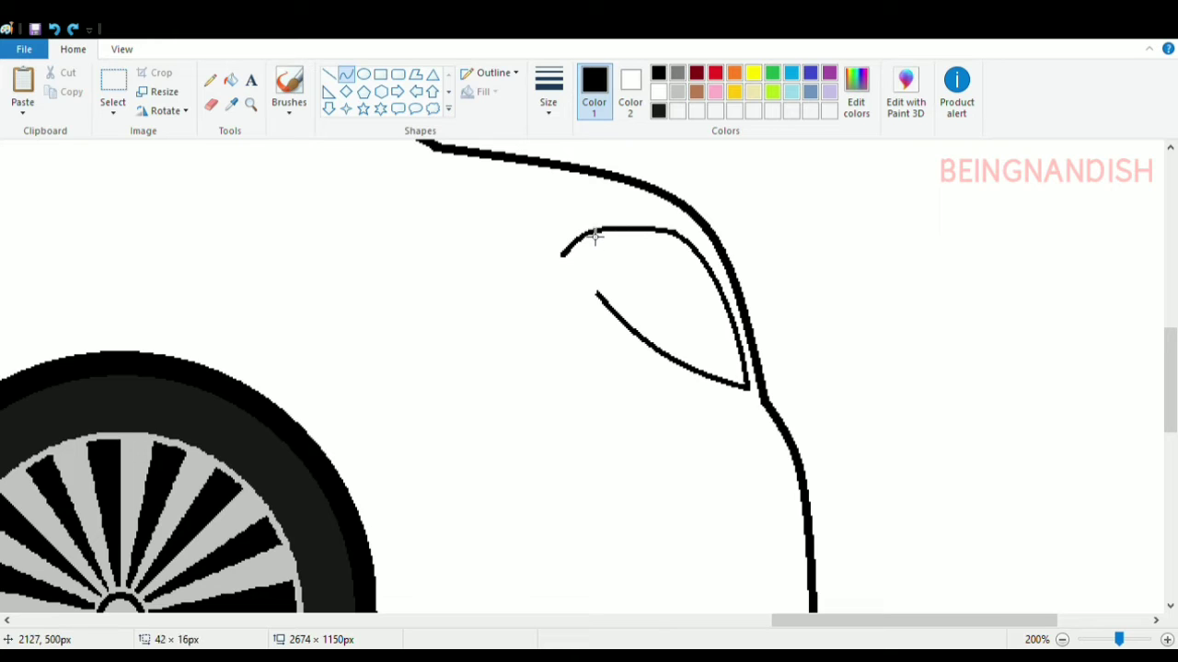
pyautogui.click(597, 238)
pyautogui.click(526, 223)
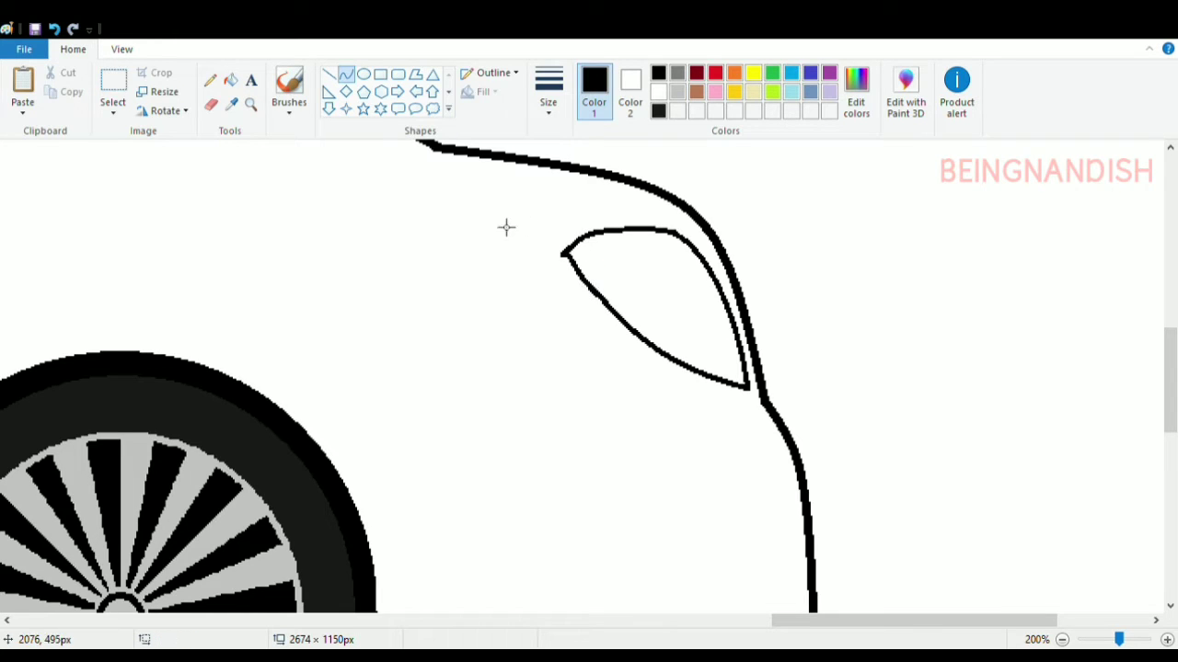
pyautogui.click(210, 105)
pyautogui.click(559, 253)
# Set the Curve tool to light gray with a thicker line, trying a stroke below the windshield pillar
pyautogui.click(121, 50)
pyautogui.click(58, 91)
pyautogui.click(59, 90)
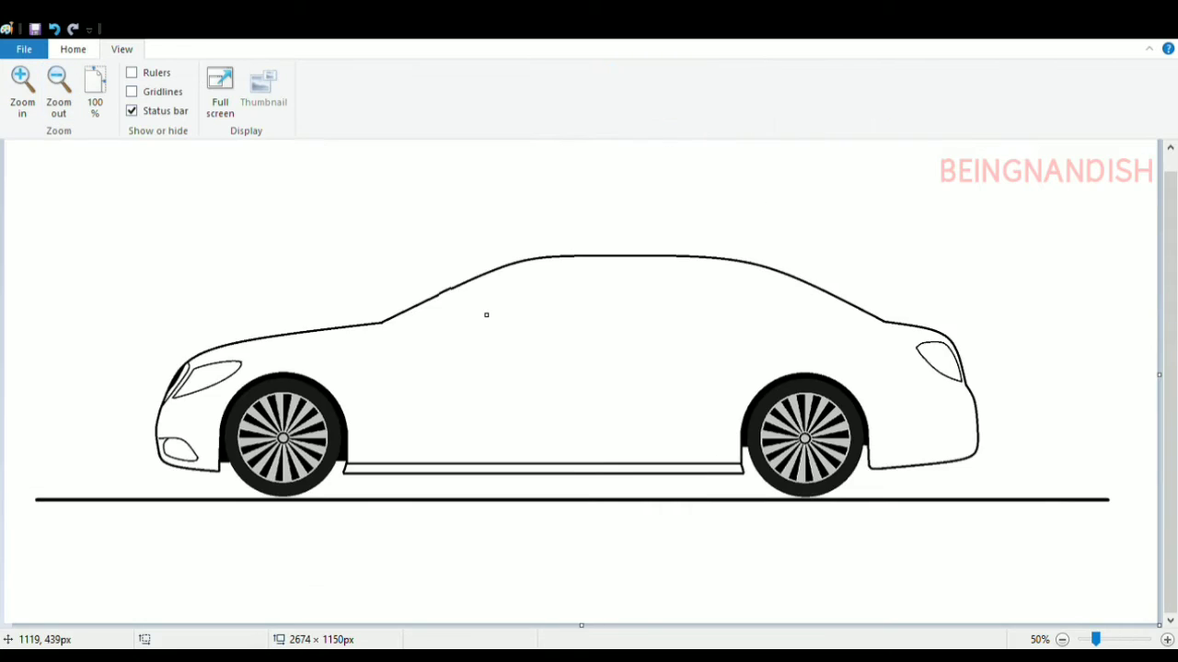
pyautogui.scroll(1, 497, 330)
pyautogui.click(22, 91)
pyautogui.scroll(-3, 368, 414)
pyautogui.moveTo(391, 624); pyautogui.dragTo(661, 628)
pyautogui.click(72, 49)
pyautogui.click(677, 92)
pyautogui.click(345, 74)
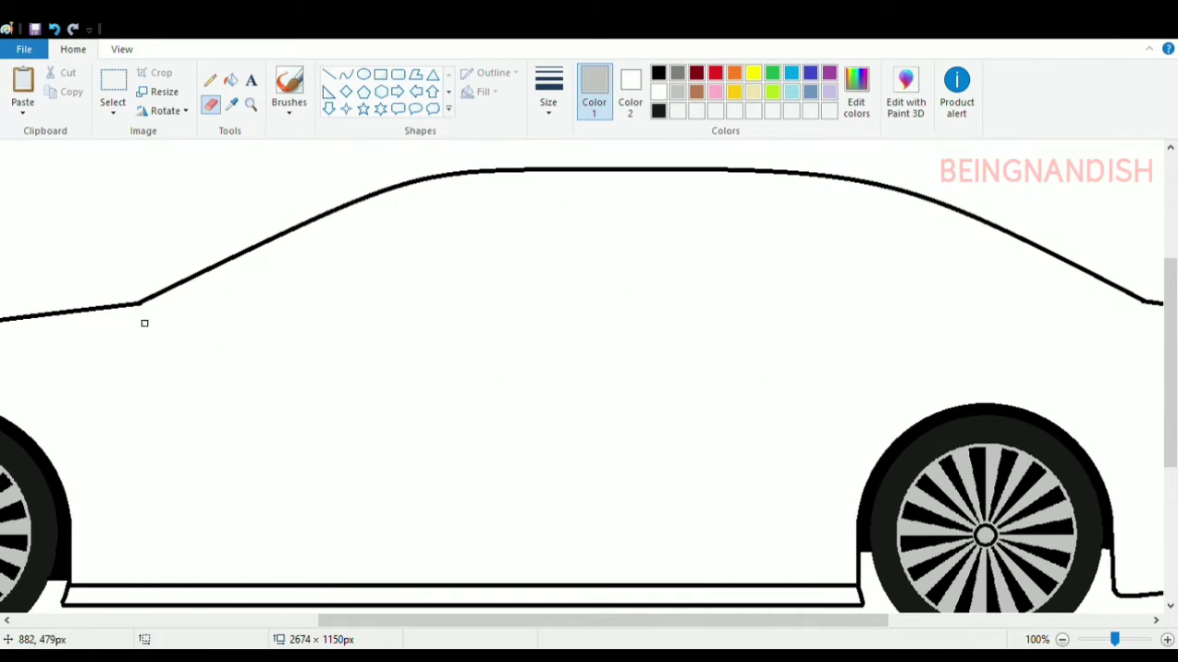
pyautogui.moveTo(170, 324); pyautogui.dragTo(421, 240)
pyautogui.hotkey('ctrl', 'z')
pyautogui.click(548, 96)
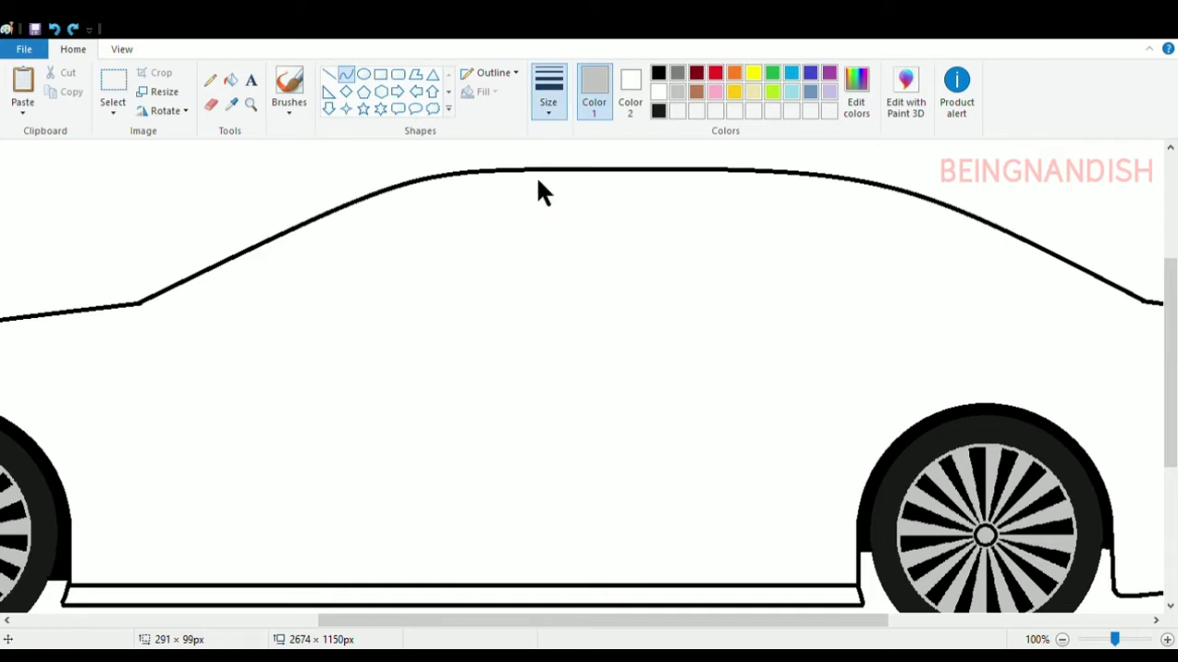
pyautogui.click(552, 225)
# Draw the window frame's front part as a light gray curve about 501 × 155 px, following the windshield pillar and roofline
pyautogui.moveTo(170, 325)
pyautogui.mouseDown()
pyautogui.moveTo(451, 211)
pyautogui.moveTo(601, 192)
pyautogui.mouseUp()
pyautogui.moveTo(452, 235); pyautogui.dragTo(445, 191)
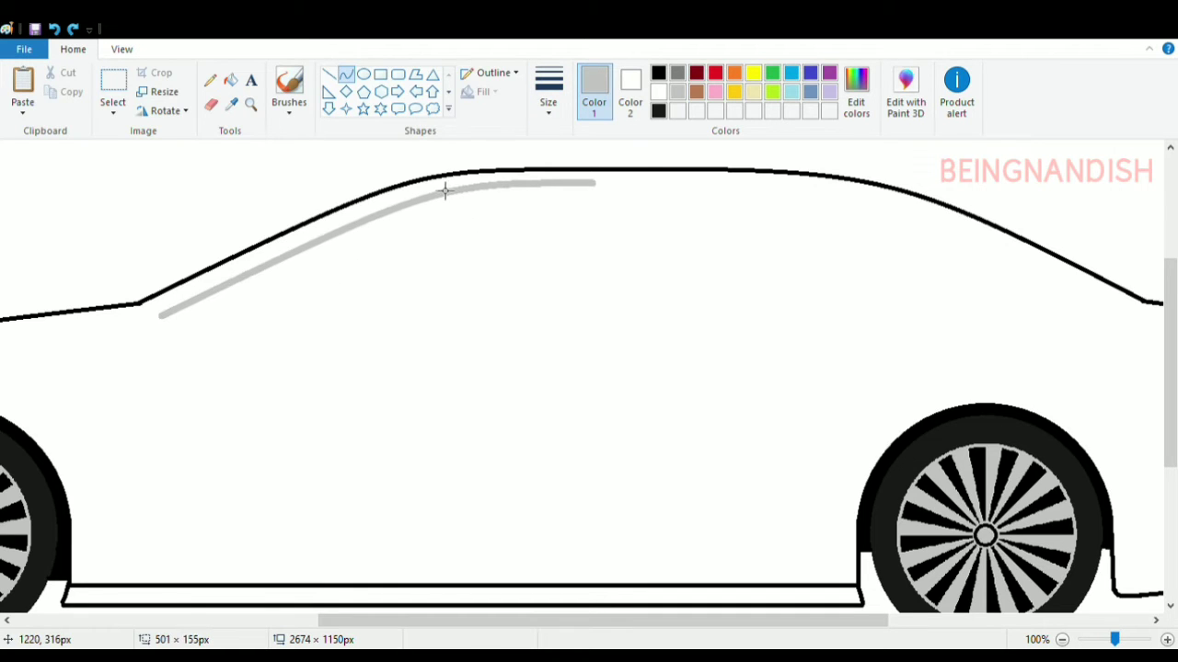
pyautogui.click(439, 192)
pyautogui.click(608, 221)
# Continue the window frame rearward with a curve about 431 × 152 px and close it with a near-horizontal bottom edge
pyautogui.moveTo(515, 616); pyautogui.dragTo(570, 616)
pyautogui.moveTo(476, 183)
pyautogui.mouseDown()
pyautogui.moveTo(854, 310)
pyautogui.moveTo(835, 321)
pyautogui.moveTo(847, 321)
pyautogui.moveTo(710, 189)
pyautogui.moveTo(763, 205)
pyautogui.moveTo(791, 195)
pyautogui.mouseUp()
pyautogui.moveTo(855, 249); pyautogui.dragTo(857, 249)
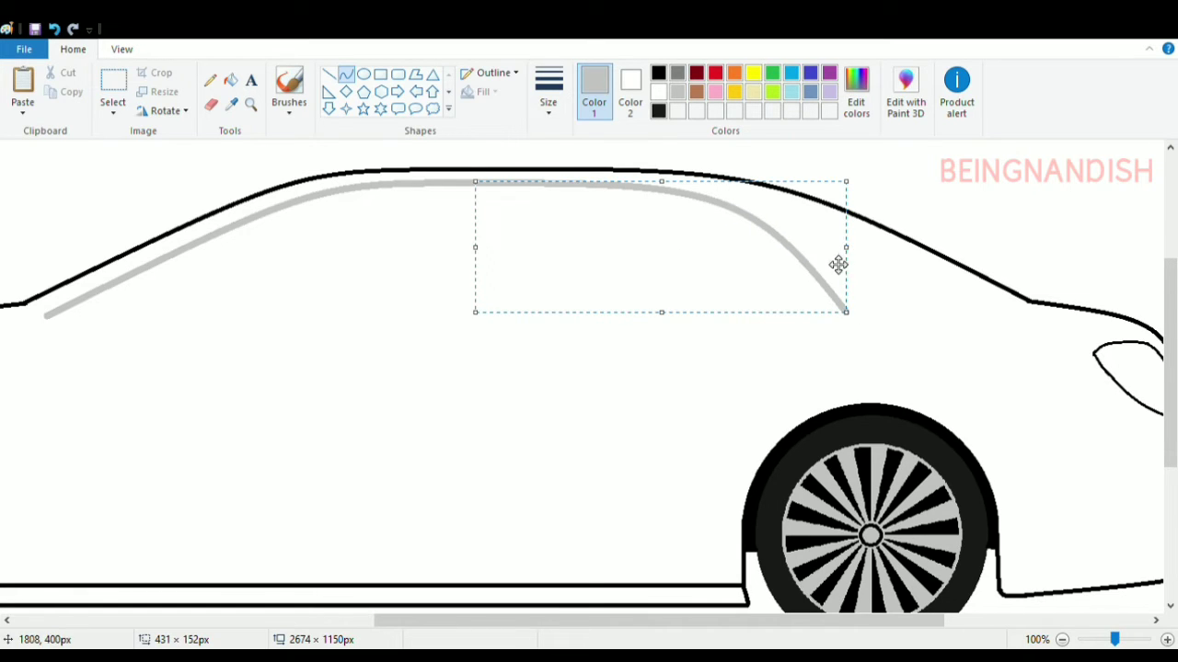
pyautogui.click(604, 365)
pyautogui.moveTo(59, 324)
pyautogui.mouseDown()
pyautogui.moveTo(853, 321)
pyautogui.moveTo(31, 334)
pyautogui.mouseUp()
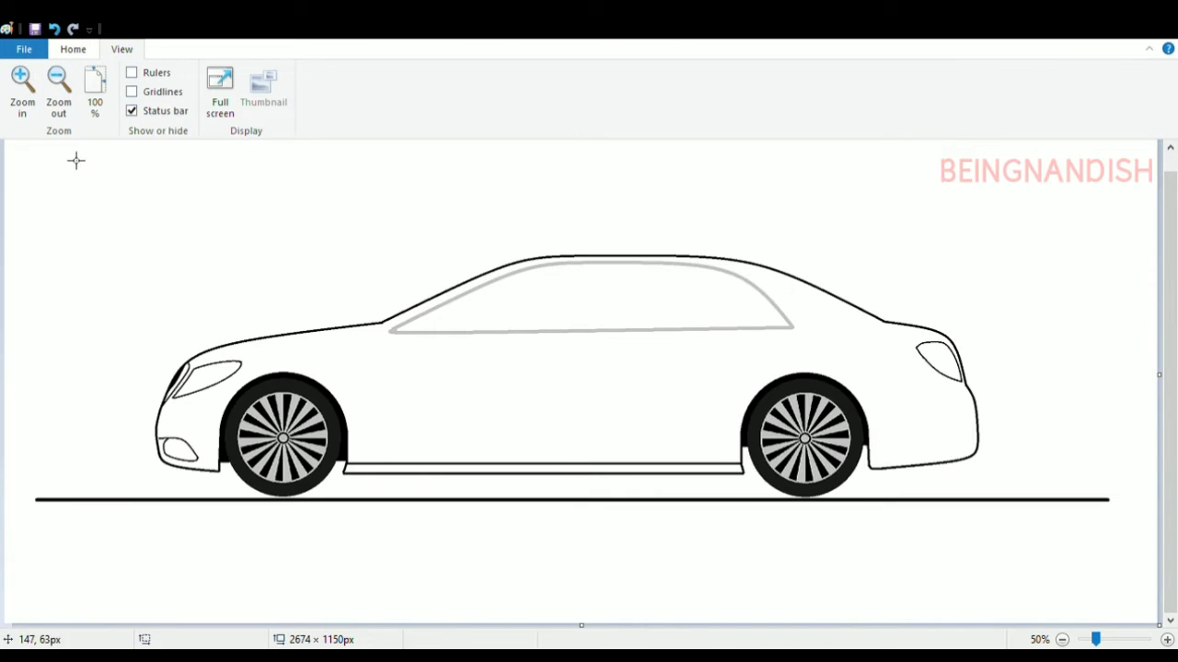
# Draw a thinner black curve along the inner side of the gray window frame's front part
pyautogui.click(22, 92)
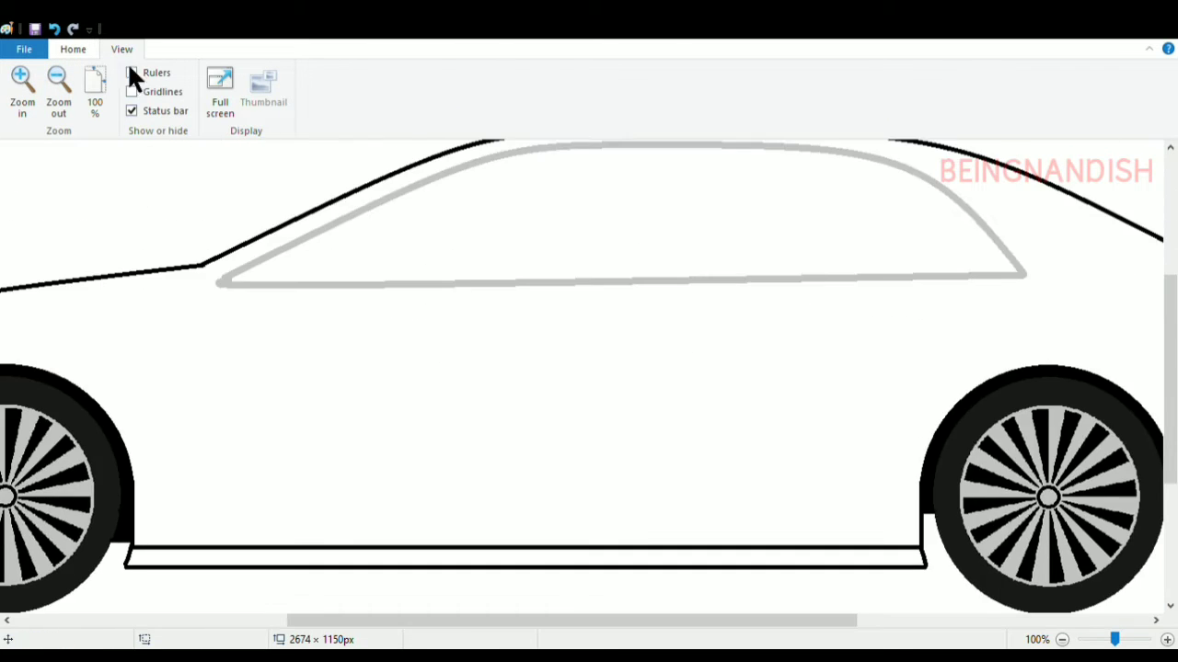
pyautogui.click(73, 49)
pyautogui.scroll(2, 349, 297)
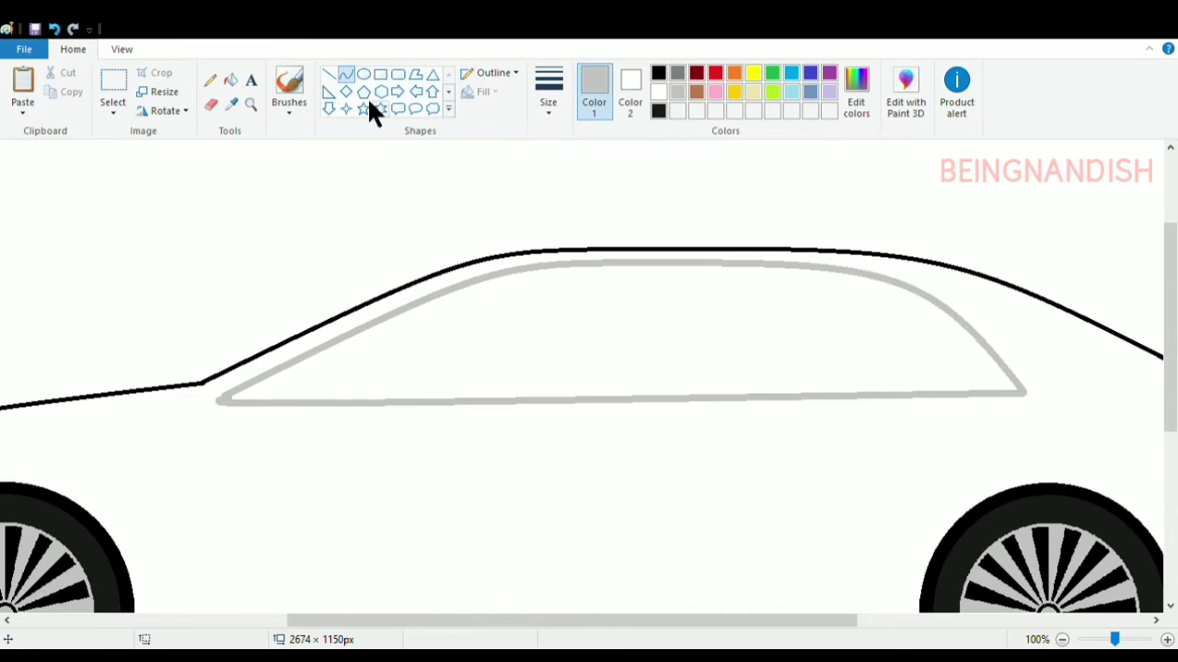
pyautogui.click(657, 75)
pyautogui.moveTo(232, 395)
pyautogui.mouseDown()
pyautogui.moveTo(601, 283)
pyautogui.moveTo(604, 266)
pyautogui.mouseUp()
pyautogui.moveTo(488, 296); pyautogui.dragTo(506, 278)
pyautogui.click(517, 263)
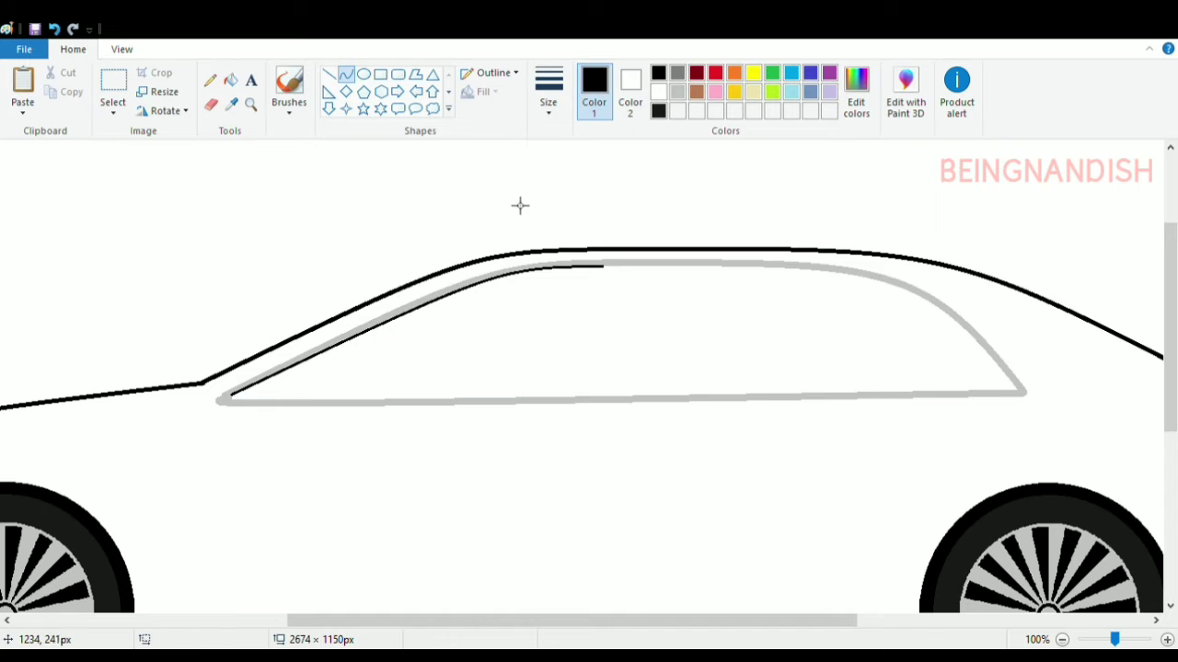
# Continue the black inner outline along the frame's rear part with a curve about 480 × 141 px
pyautogui.moveTo(604, 267)
pyautogui.mouseDown()
pyautogui.moveTo(1025, 396)
pyautogui.moveTo(1017, 388)
pyautogui.mouseUp()
pyautogui.moveTo(935, 292); pyautogui.dragTo(916, 274)
pyautogui.click(917, 274)
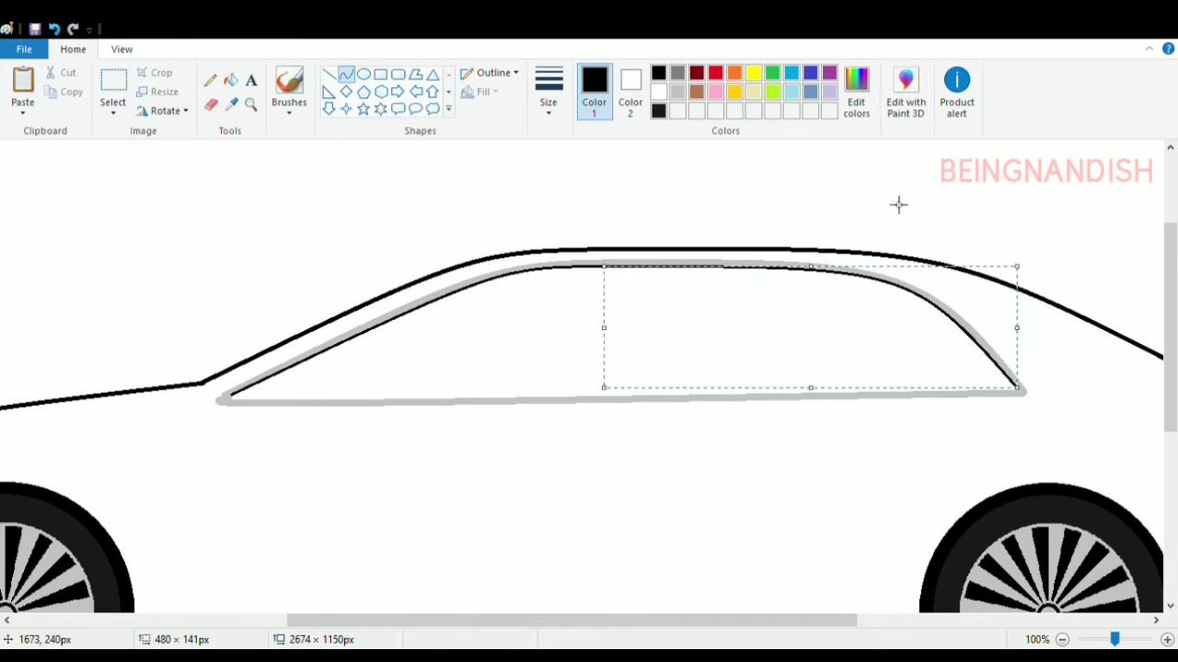
pyautogui.click(899, 205)
# Draw the inner outline's bottom edge, about 915 × 9 px, and close the gap at its front corner
pyautogui.moveTo(237, 406); pyautogui.dragTo(1020, 393)
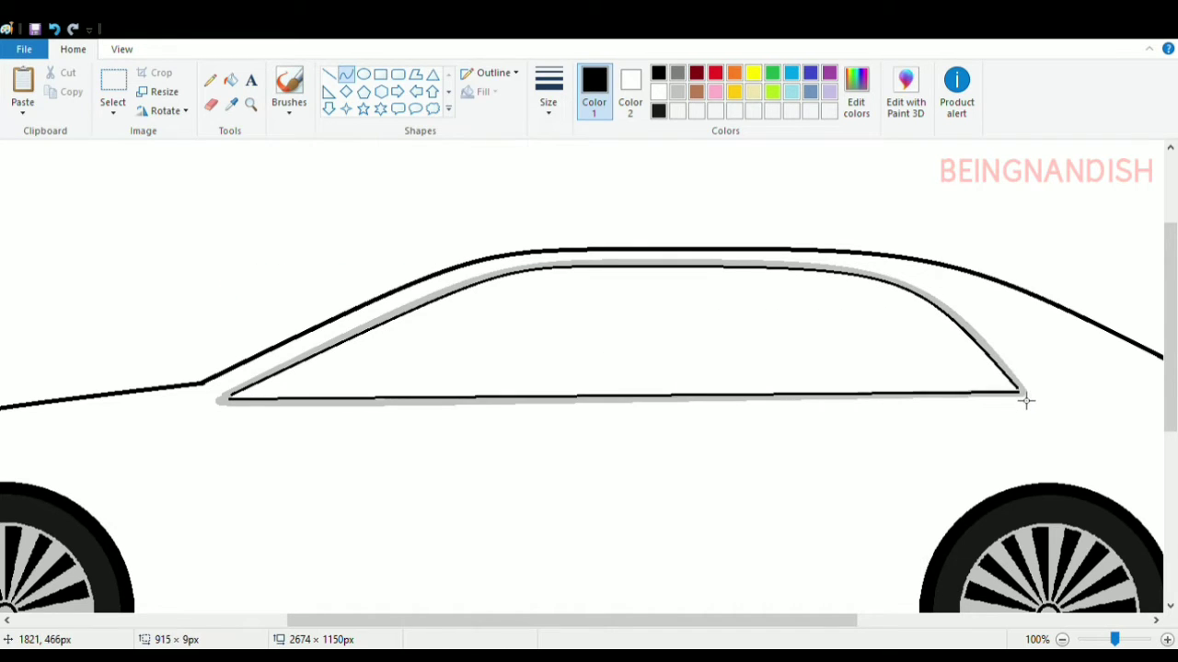
pyautogui.click(266, 408)
pyautogui.click(266, 408)
pyautogui.click(237, 253)
pyautogui.click(329, 75)
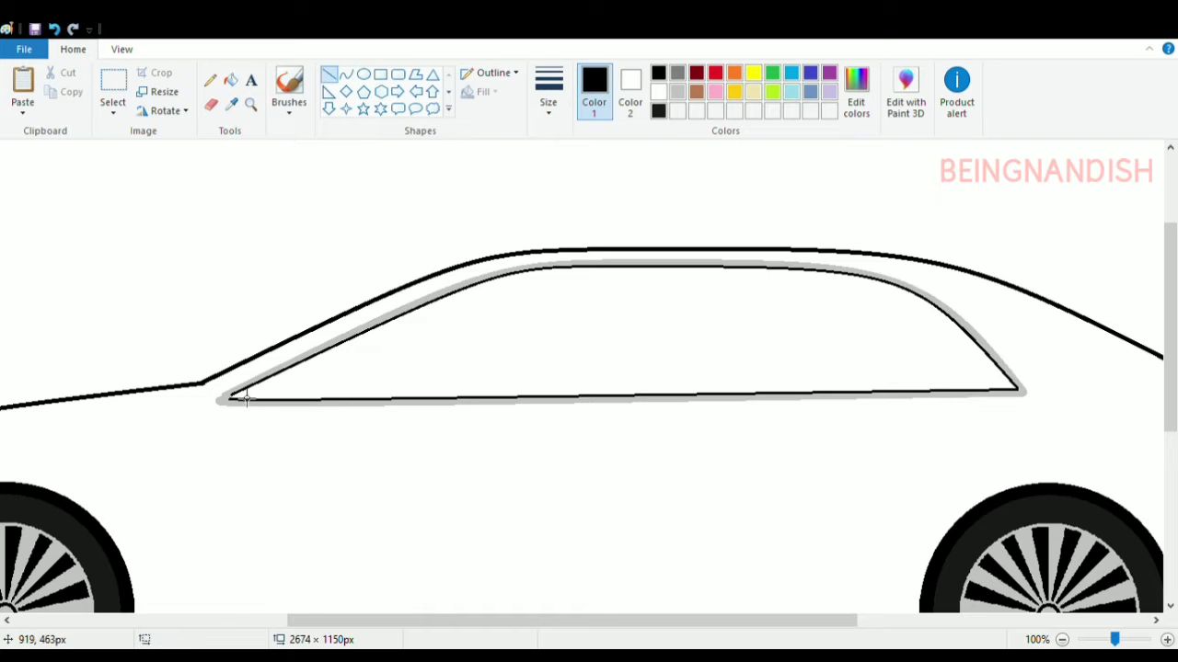
pyautogui.click(257, 488)
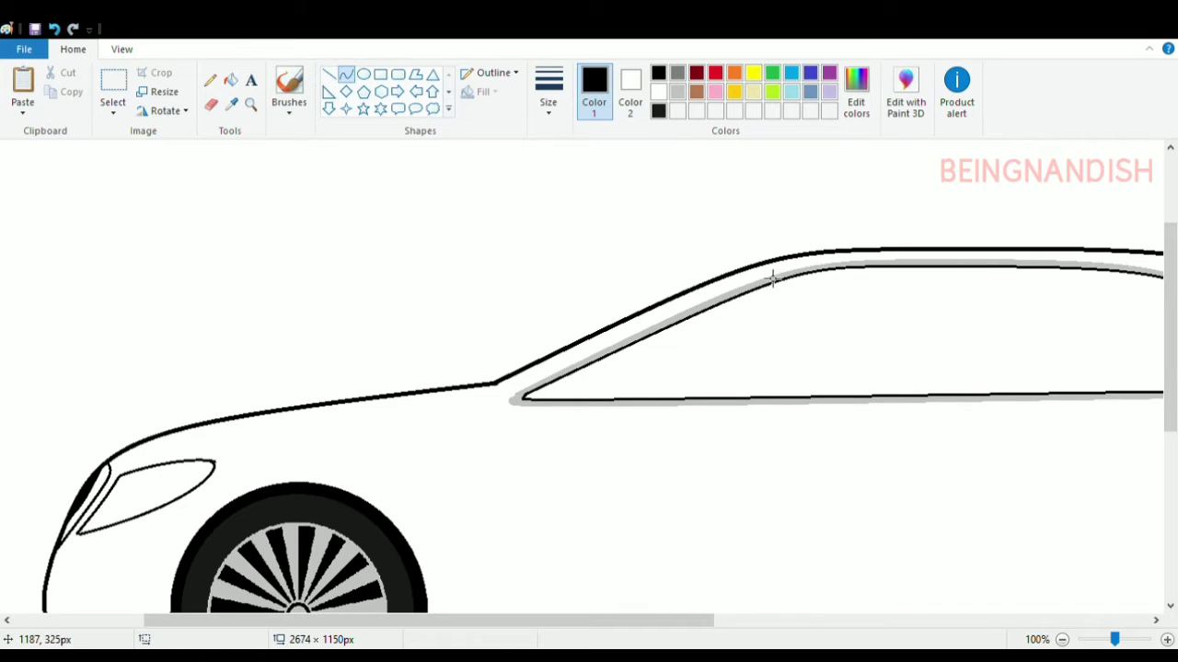
# Draw the windshield's inner edge as a curve about 312 × 142 px between roofline and window frame, and close its upper end
pyautogui.moveTo(772, 279); pyautogui.dragTo(507, 390)
pyautogui.moveTo(644, 332); pyautogui.dragTo(677, 321)
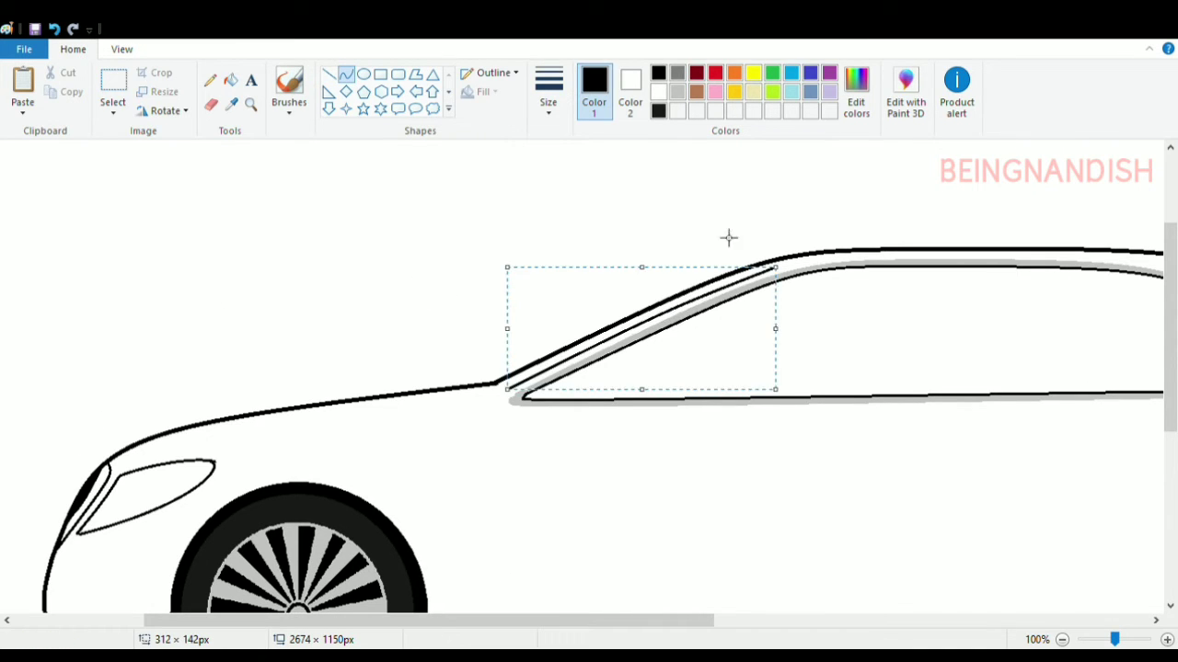
pyautogui.click(330, 74)
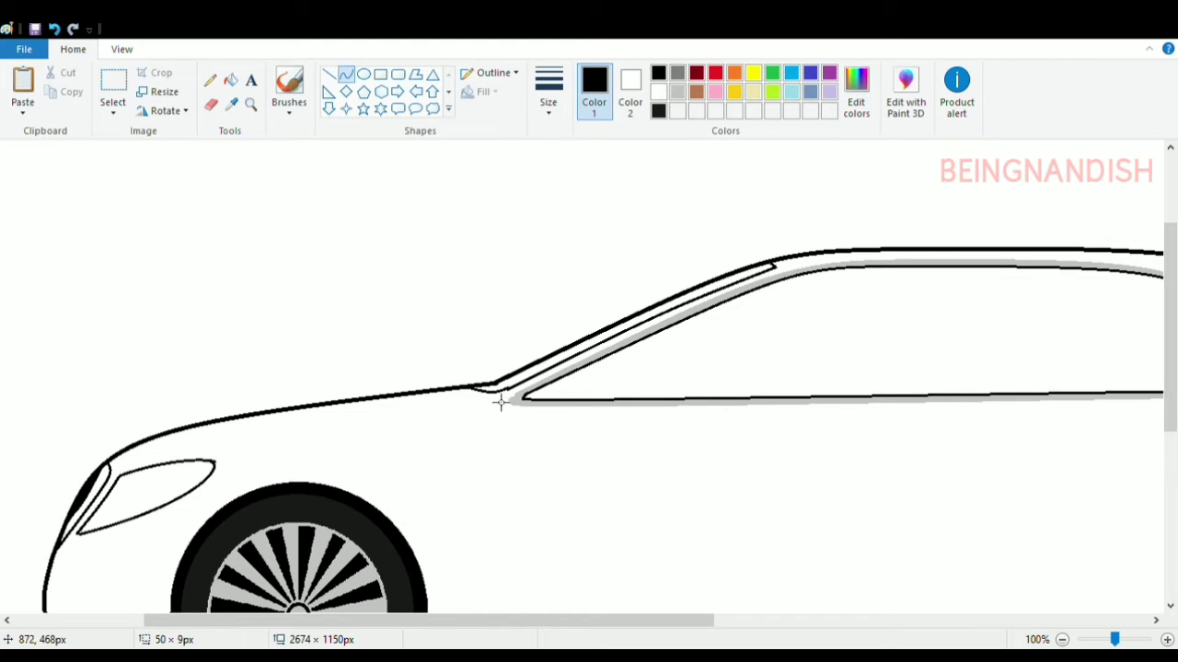
# Draw the rear windshield's inner edge as a curve about 290 × 127 px below the rear roofline, and close its ends
pyautogui.moveTo(500, 402); pyautogui.dragTo(501, 401)
pyautogui.click(504, 331)
pyautogui.moveTo(532, 626); pyautogui.dragTo(833, 637)
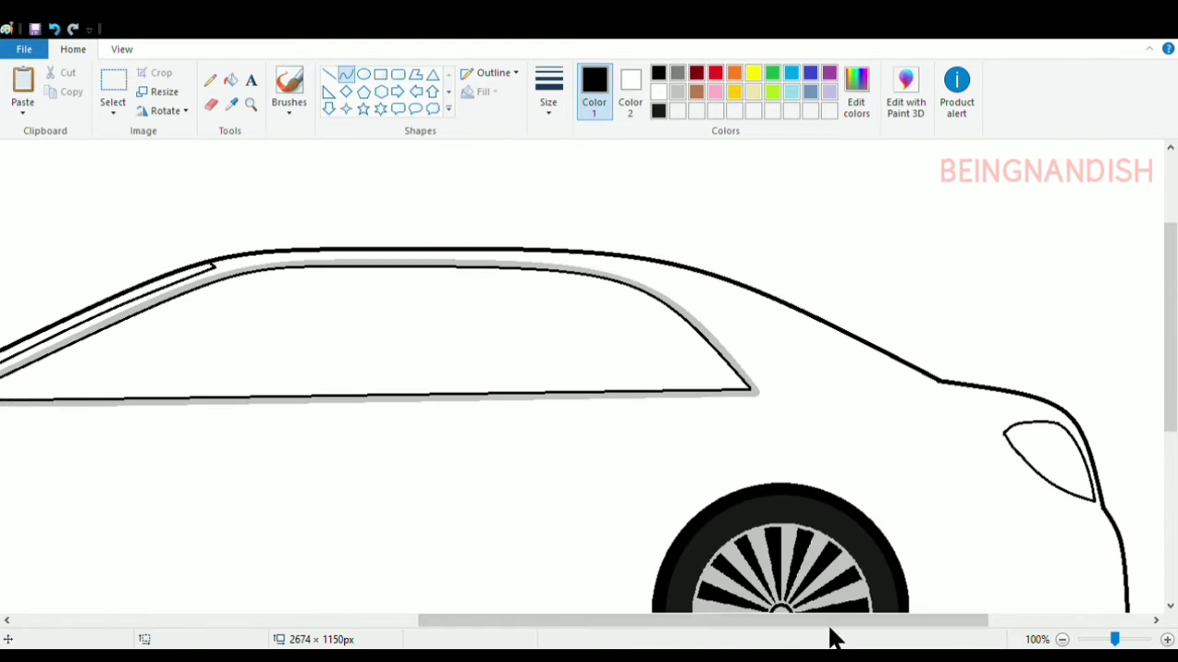
pyautogui.moveTo(681, 276); pyautogui.dragTo(929, 382)
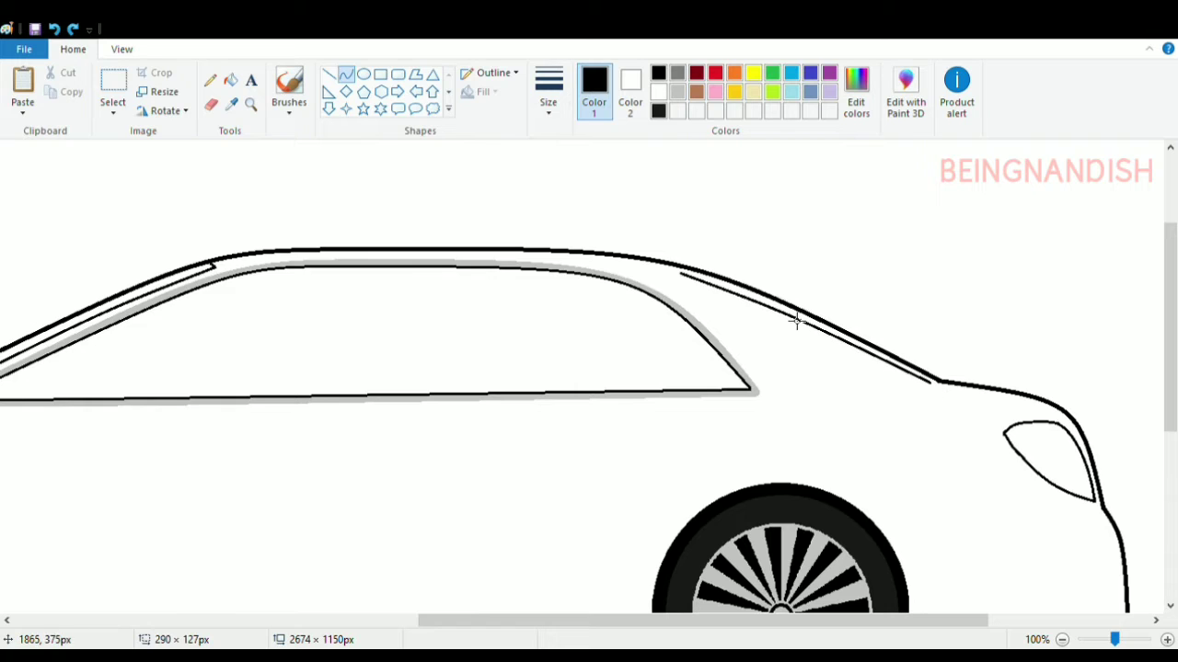
pyautogui.click(337, 78)
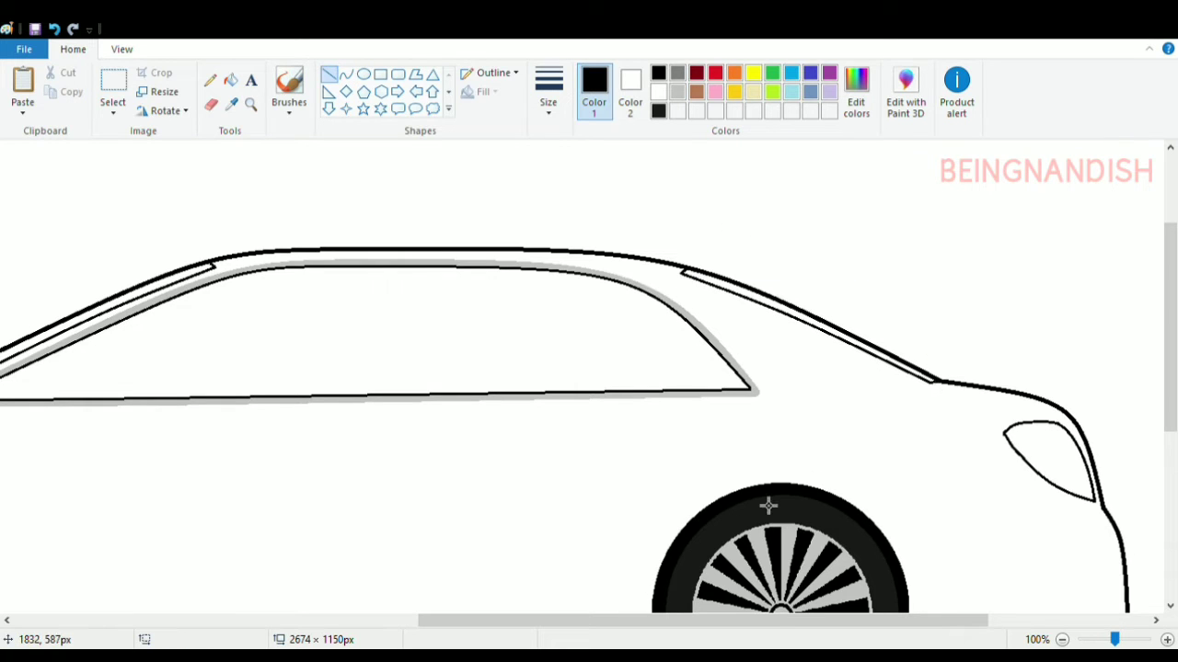
# Draw the side mirror's rear, top and bottom edges with curves over the front corner of the window frame
pyautogui.moveTo(750, 634); pyautogui.dragTo(559, 639)
pyautogui.click(345, 74)
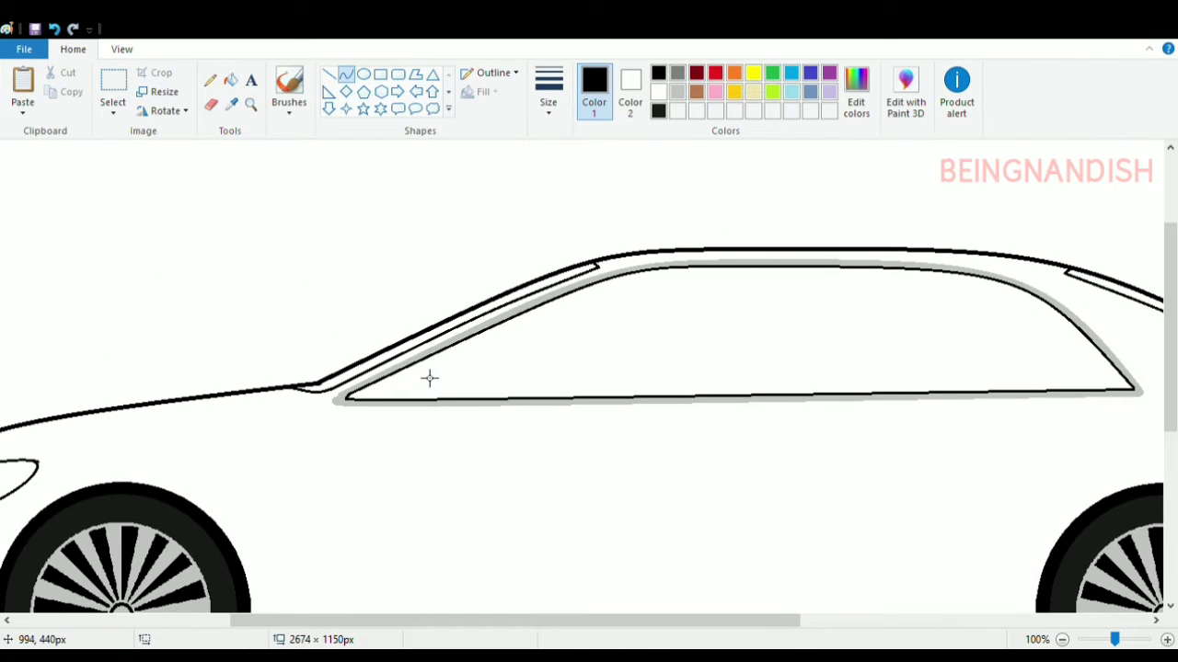
pyautogui.moveTo(440, 405); pyautogui.dragTo(452, 384)
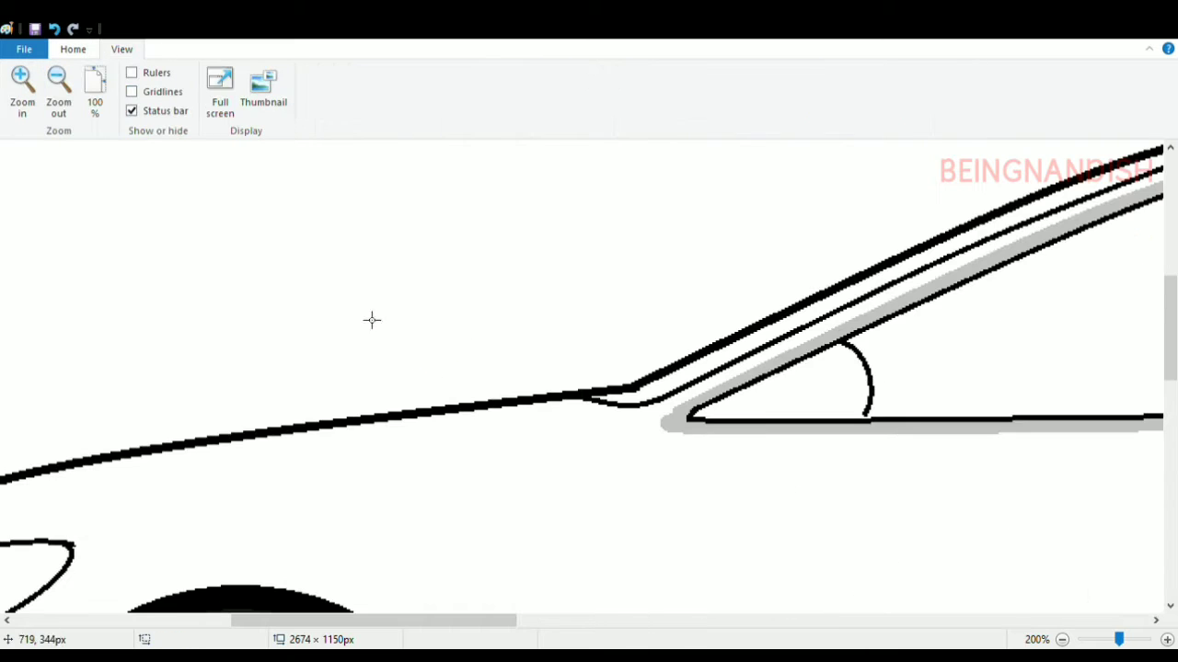
pyautogui.moveTo(819, 364); pyautogui.dragTo(778, 365)
pyautogui.moveTo(866, 419); pyautogui.dragTo(750, 428)
pyautogui.moveTo(857, 436); pyautogui.dragTo(865, 434)
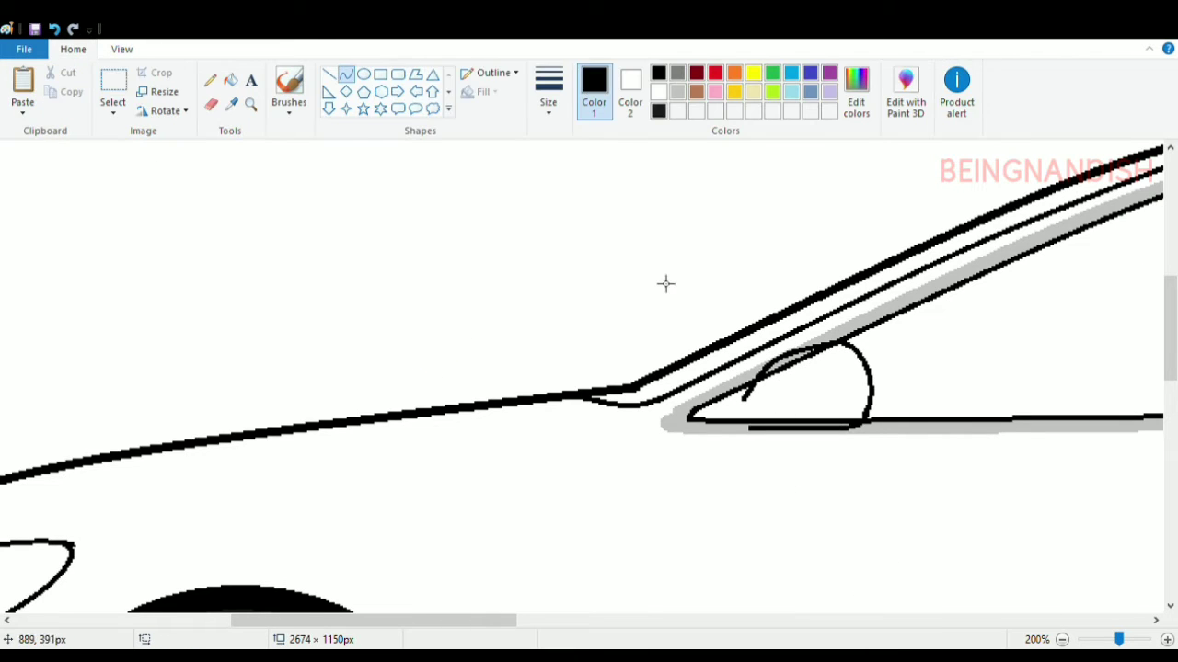
# Close the side mirror's front with a curve about 7 × 17 px and erase the frame lines inside it
pyautogui.moveTo(744, 397); pyautogui.dragTo(747, 429)
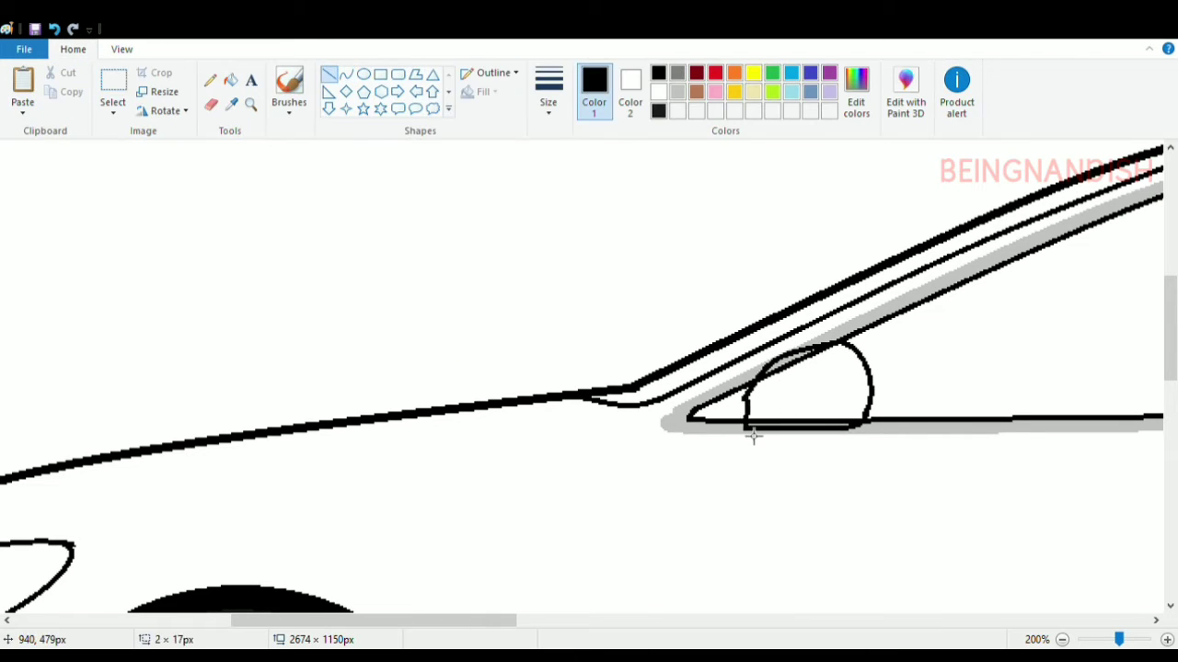
pyautogui.hotkey('ctrl', 'z')
pyautogui.click(740, 417)
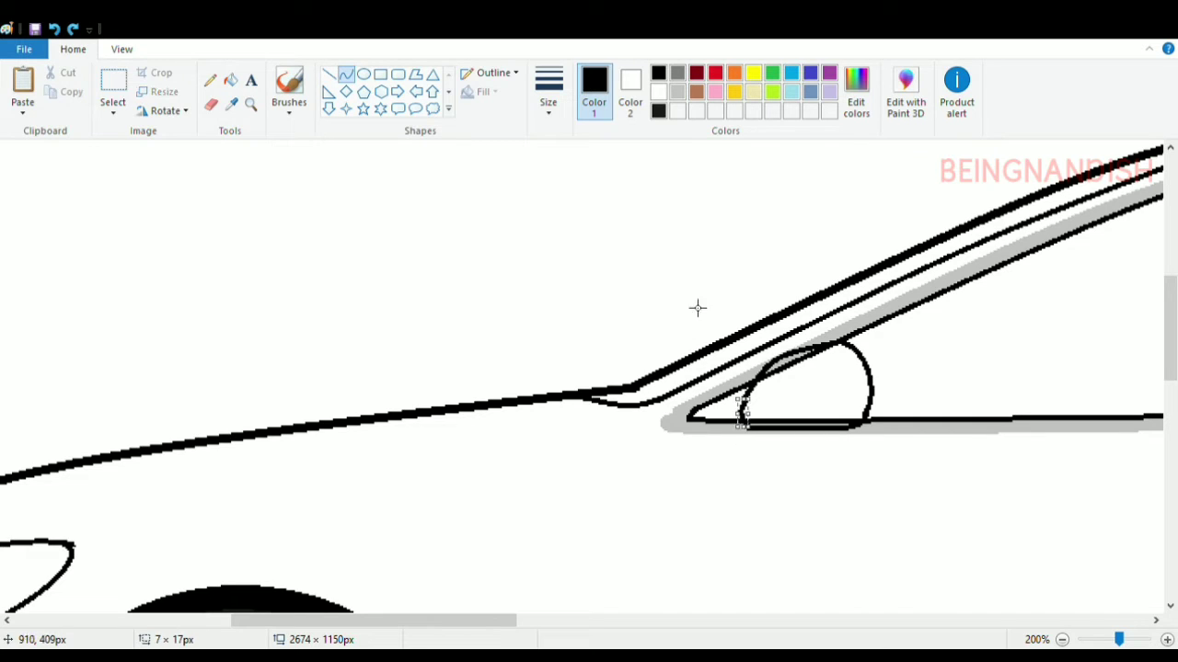
pyautogui.click(211, 105)
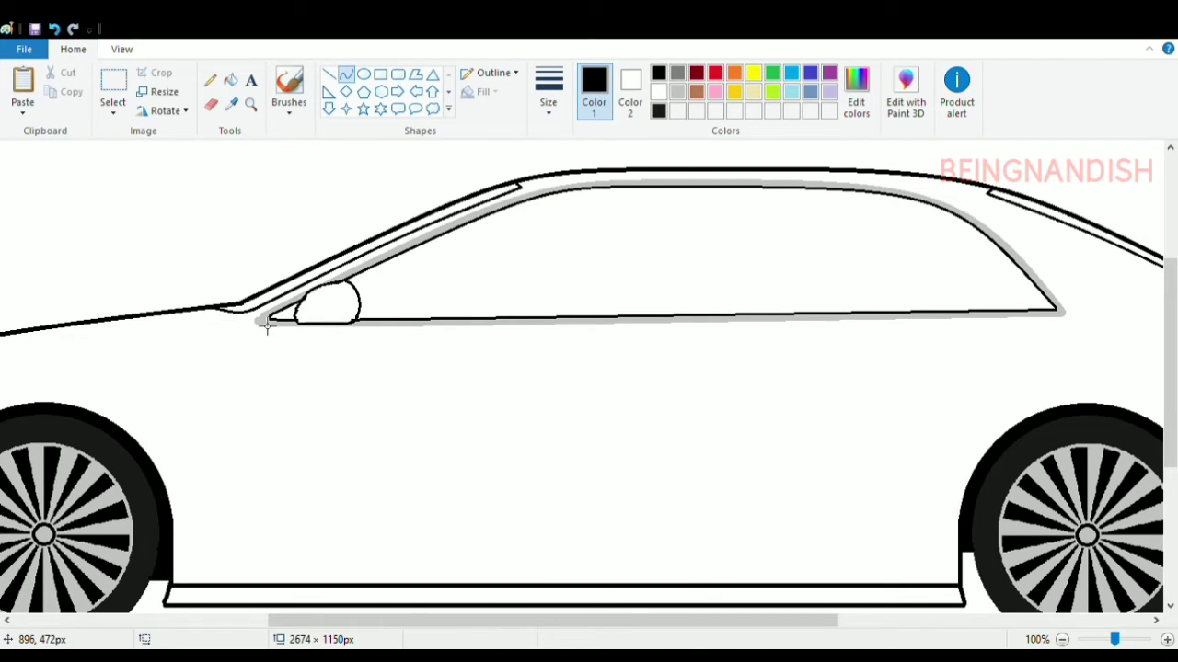
# Draw the front door's front edge as a curve about 41 × 296 px from the window frame's front corner toward the sill
pyautogui.moveTo(267, 324); pyautogui.dragTo(231, 570)
pyautogui.moveTo(234, 497); pyautogui.dragTo(233, 364)
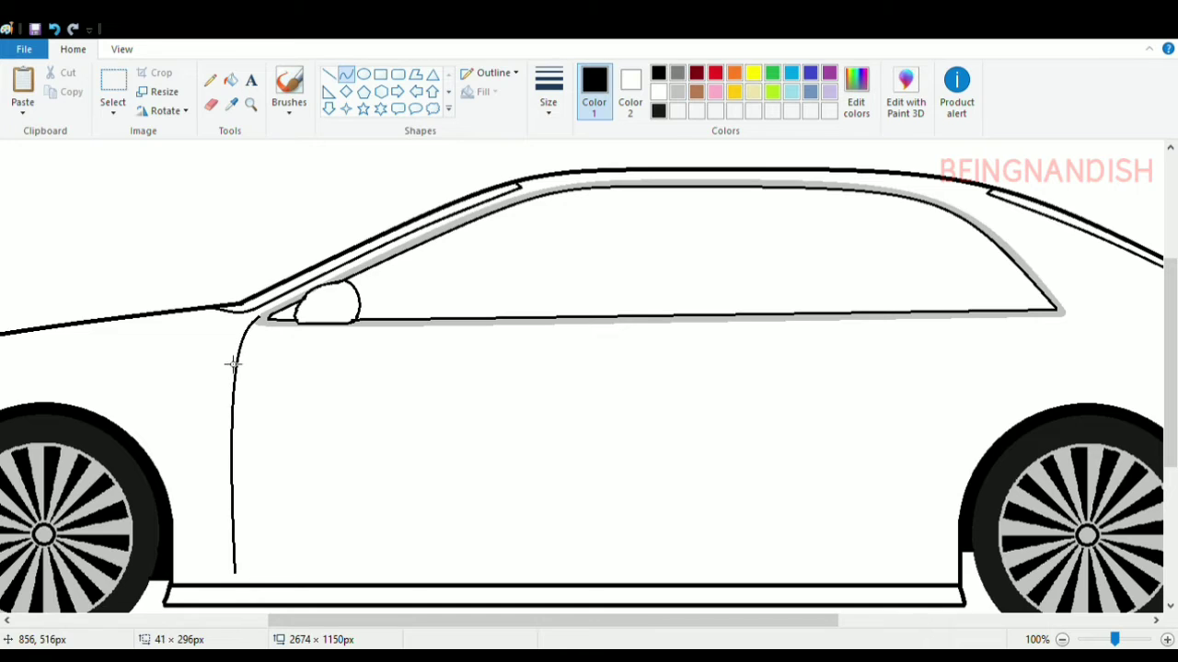
pyautogui.click(297, 399)
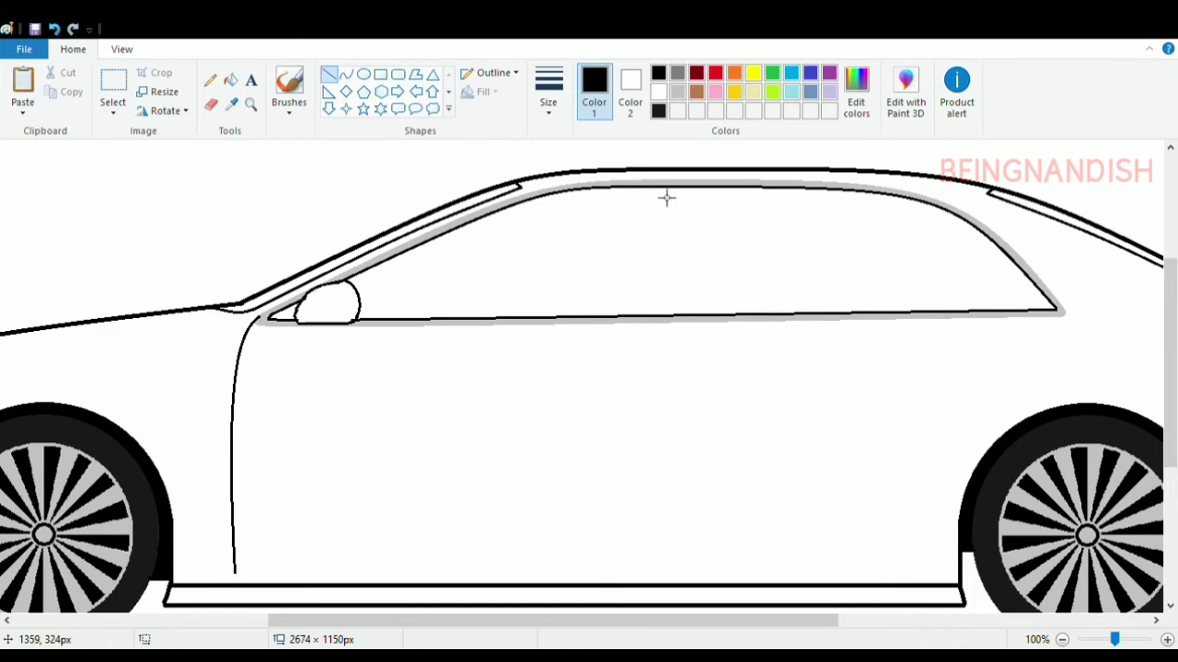
# Try two pillar lines across the side window with curved rear edges for the front and rear doors below
pyautogui.moveTo(666, 188); pyautogui.dragTo(644, 316)
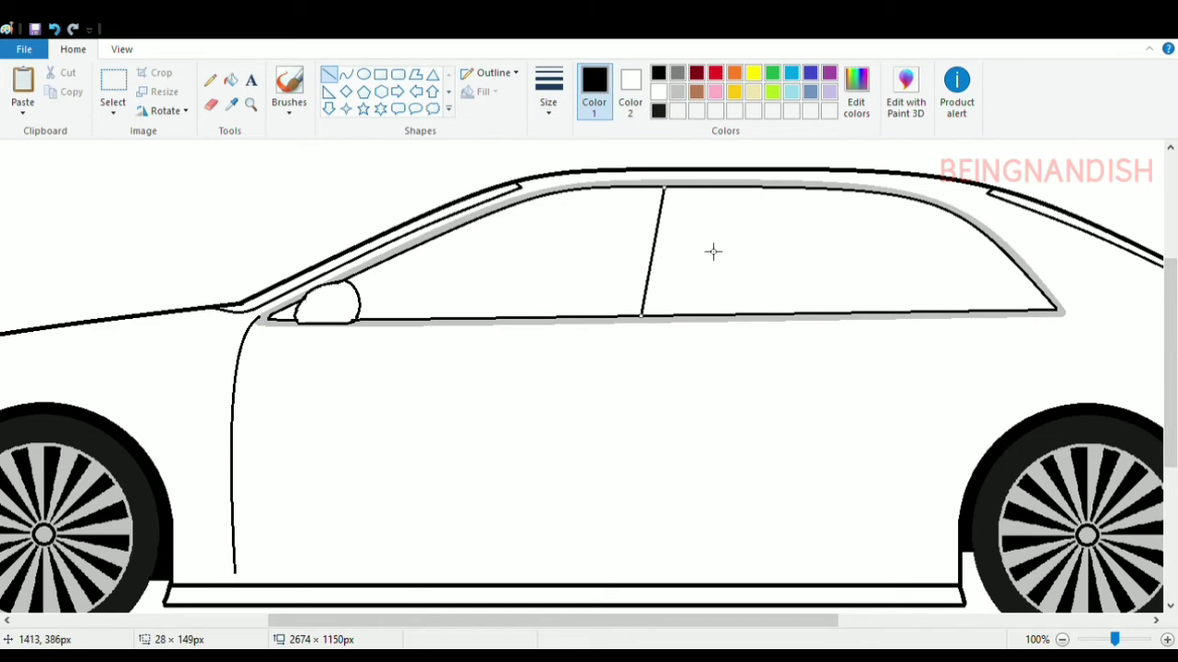
pyautogui.moveTo(696, 187)
pyautogui.mouseDown()
pyautogui.moveTo(694, 322)
pyautogui.moveTo(652, 457)
pyautogui.moveTo(644, 577)
pyautogui.mouseUp()
pyautogui.click(620, 402)
pyautogui.click(620, 402)
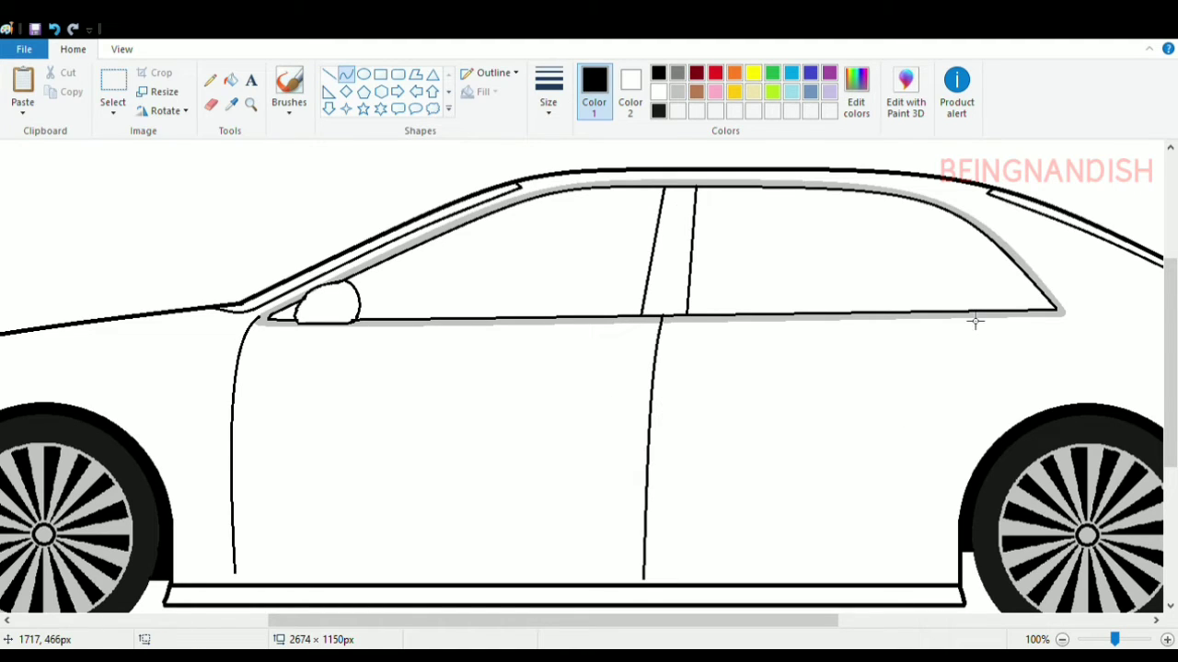
pyautogui.moveTo(968, 314)
pyautogui.mouseDown()
pyautogui.moveTo(1001, 411)
pyautogui.moveTo(1023, 353)
pyautogui.moveTo(994, 415)
pyautogui.moveTo(1043, 389)
pyautogui.moveTo(982, 425)
pyautogui.moveTo(938, 532)
pyautogui.mouseUp()
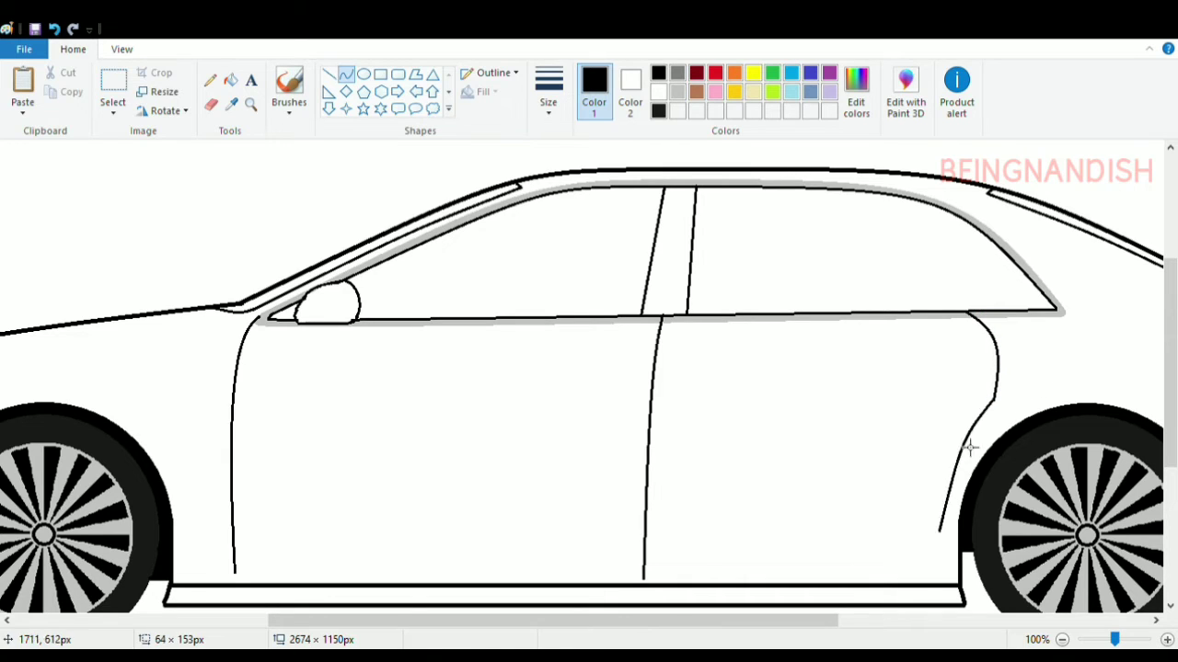
pyautogui.moveTo(970, 448); pyautogui.dragTo(951, 540)
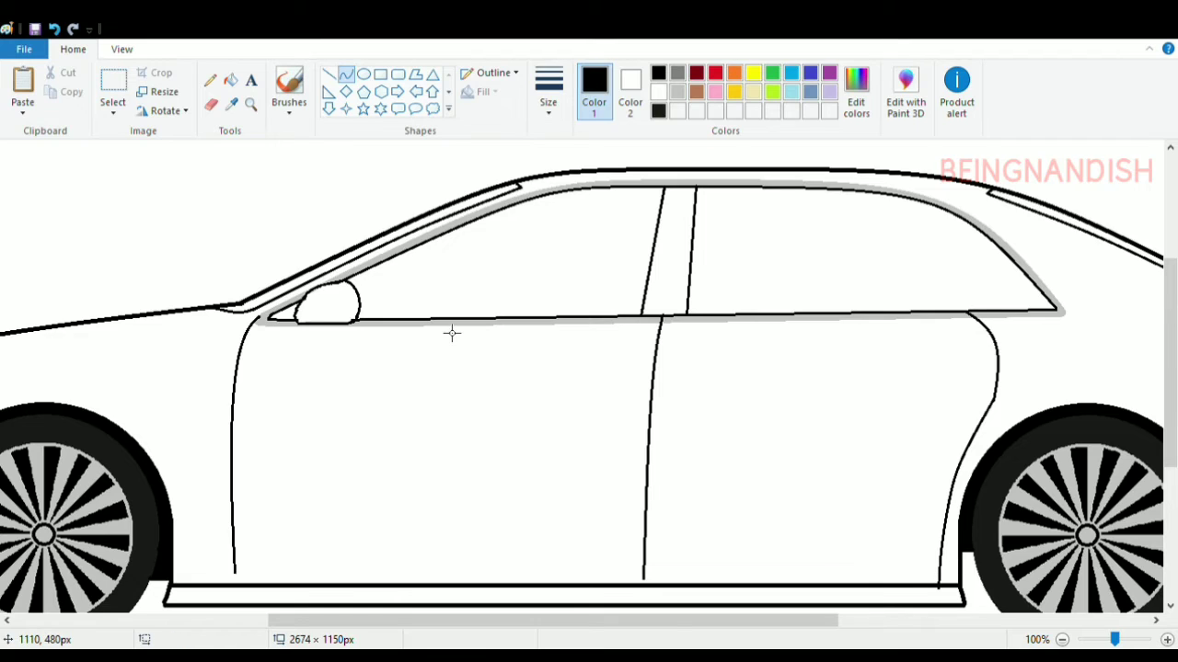
# Undo the trial door edges and window pillar lines
pyautogui.click(53, 30)
pyautogui.click(53, 29)
pyautogui.click(53, 29)
pyautogui.click(53, 30)
pyautogui.moveTo(685, 188); pyautogui.dragTo(677, 317)
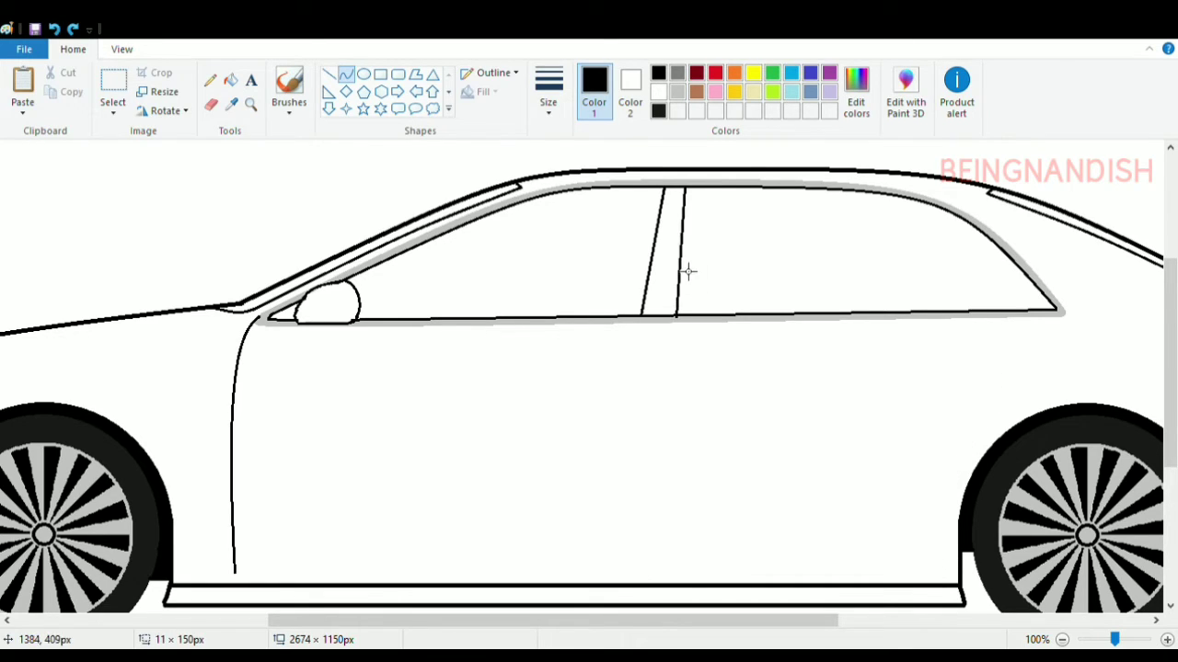
pyautogui.click(329, 74)
pyautogui.click(52, 29)
pyautogui.click(52, 30)
# Draw two slanted pillar lines about 148 px tall in the side window and a curved door seam from between them to the sill
pyautogui.moveTo(646, 188); pyautogui.dragTo(624, 316)
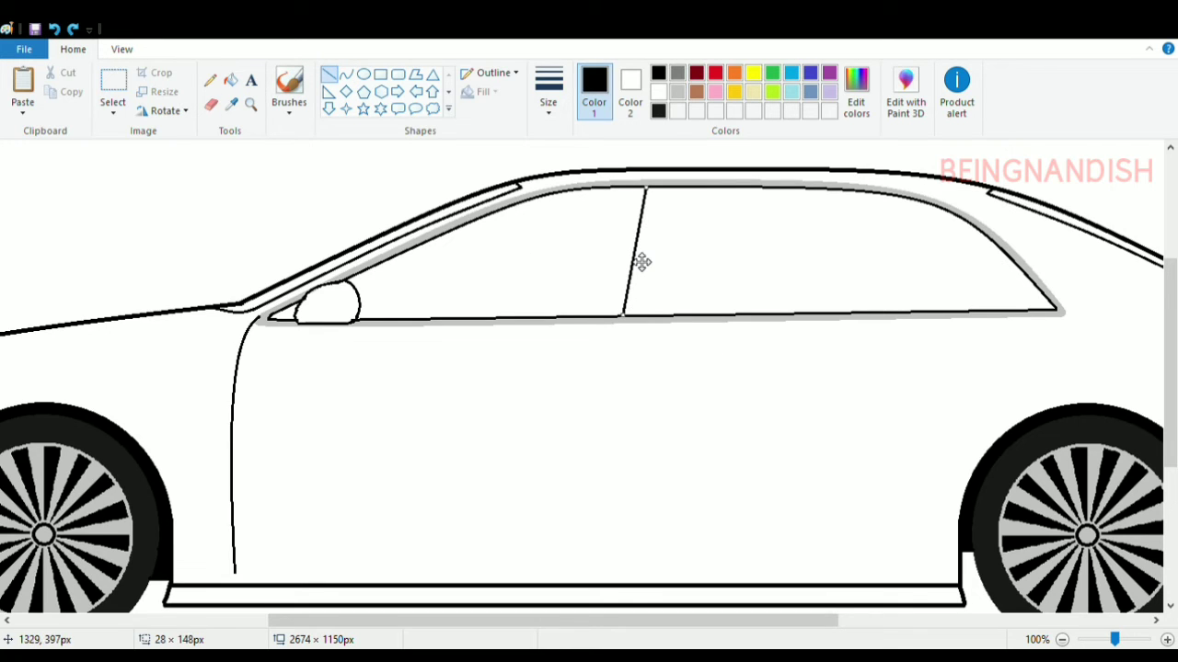
pyautogui.moveTo(672, 189); pyautogui.dragTo(664, 317)
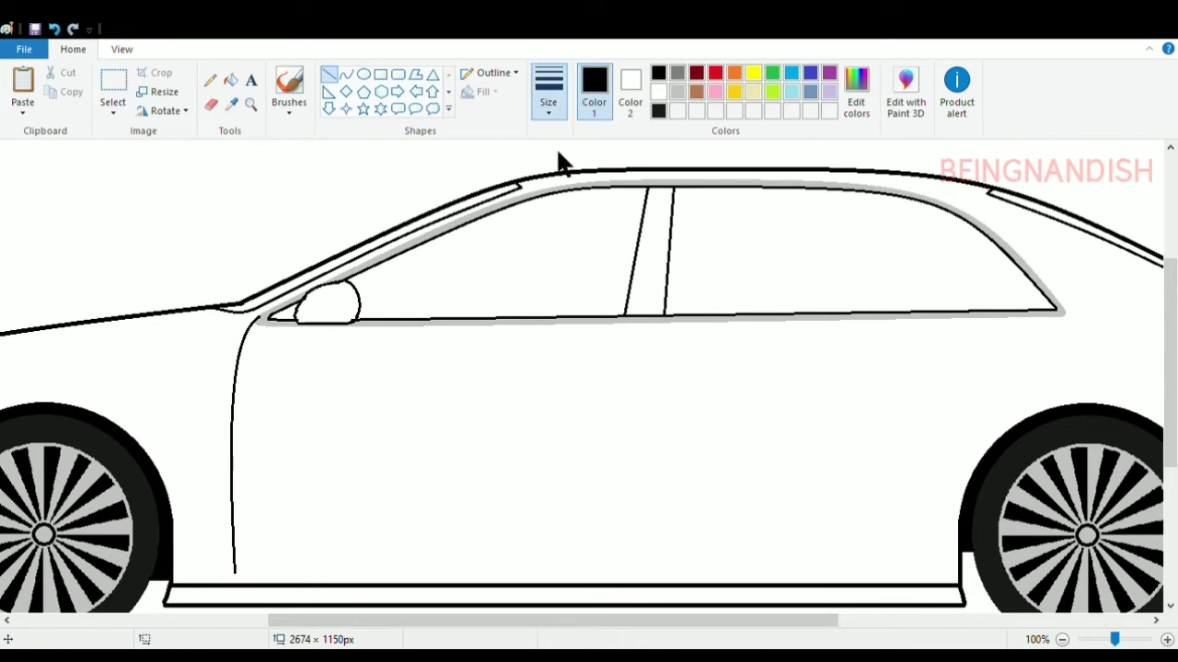
pyautogui.moveTo(658, 189); pyautogui.dragTo(623, 584)
pyautogui.click(346, 73)
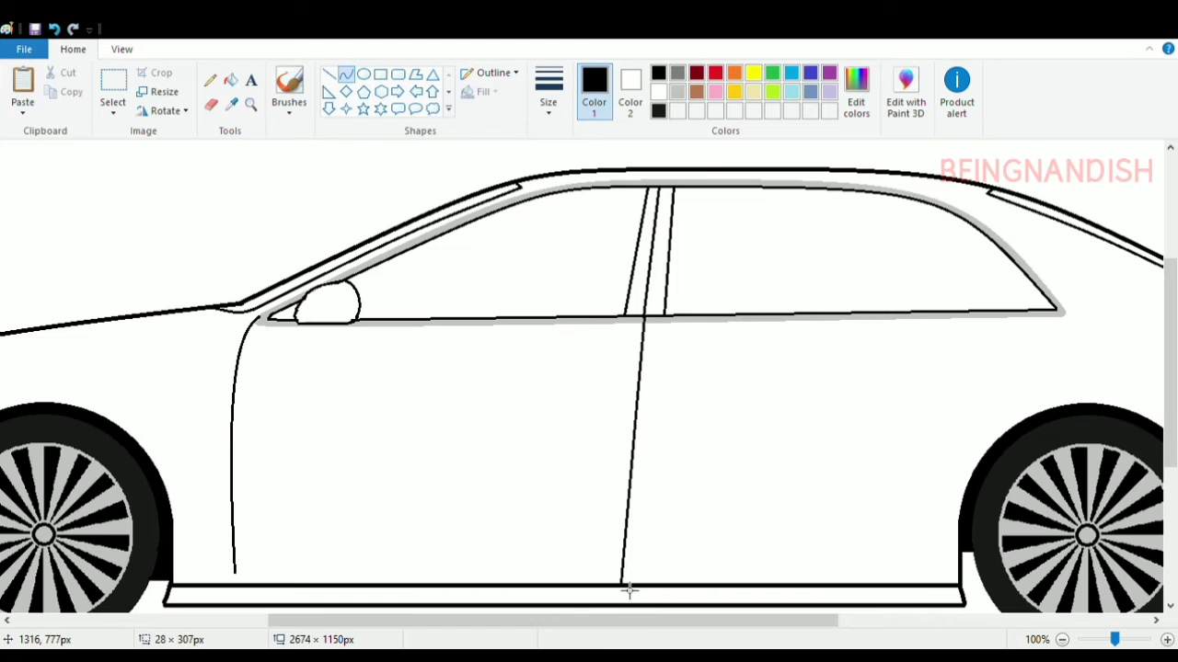
pyautogui.moveTo(637, 400); pyautogui.dragTo(635, 413)
# Draw the rear door's lower rear edge as a curve about 47 × 184 px from the sill up beside the wheel arch
pyautogui.moveTo(933, 583); pyautogui.dragTo(974, 427)
pyautogui.moveTo(960, 498)
pyautogui.mouseDown()
pyautogui.moveTo(943, 516)
pyautogui.moveTo(972, 505)
pyautogui.mouseUp()
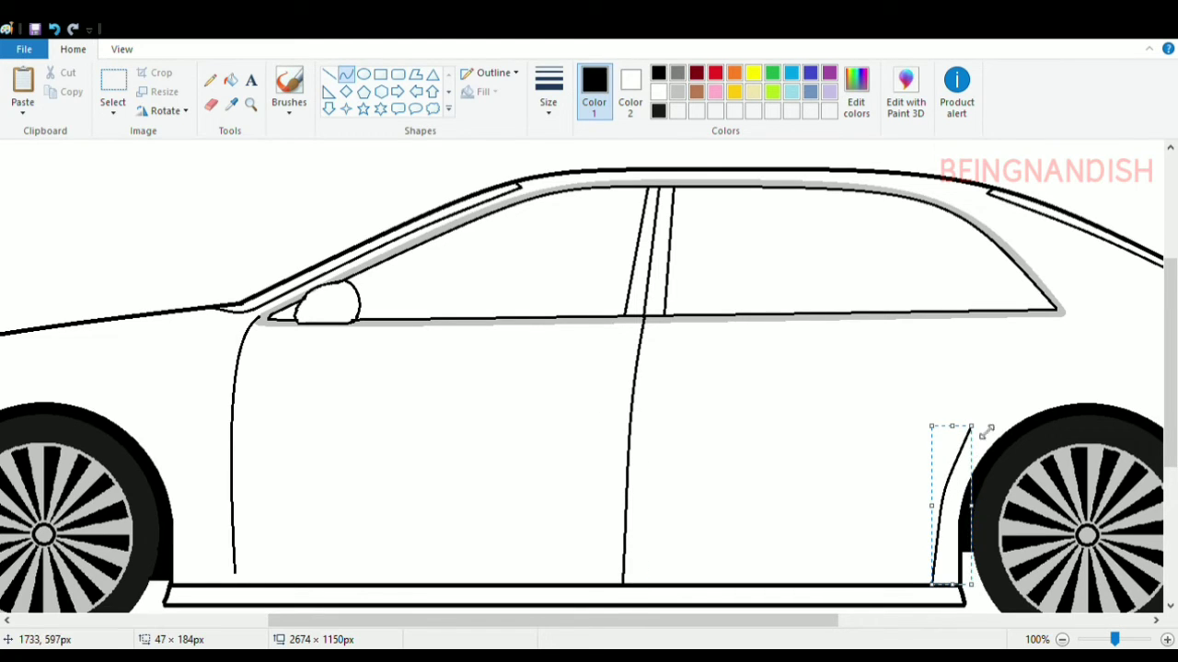
pyautogui.click(1005, 396)
pyautogui.click(54, 28)
# Continue the rear door edge up to the window frame with a bulging curve, and add two pillar lines before the quarter window
pyautogui.moveTo(971, 428)
pyautogui.mouseDown()
pyautogui.moveTo(987, 385)
pyautogui.moveTo(973, 311)
pyautogui.mouseUp()
pyautogui.moveTo(1002, 380)
pyautogui.mouseDown()
pyautogui.moveTo(1012, 340)
pyautogui.moveTo(968, 228)
pyautogui.moveTo(949, 315)
pyautogui.mouseUp()
pyautogui.click(1020, 341)
pyautogui.click(329, 73)
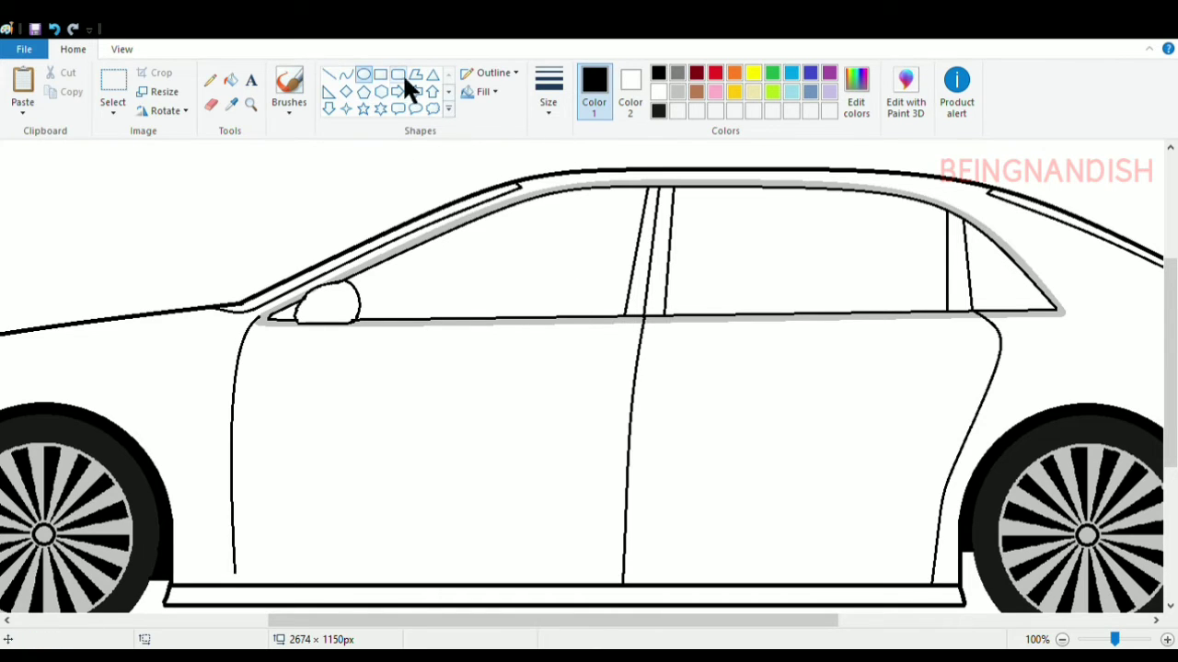
# Draw the front door handle as two small boxes inside an ellipse about 87 × 37 px, and copy it onto the rear door
pyautogui.moveTo(586, 364)
pyautogui.mouseDown()
pyautogui.moveTo(618, 368)
pyautogui.moveTo(616, 354)
pyautogui.moveTo(633, 372)
pyautogui.mouseUp()
pyautogui.click(364, 74)
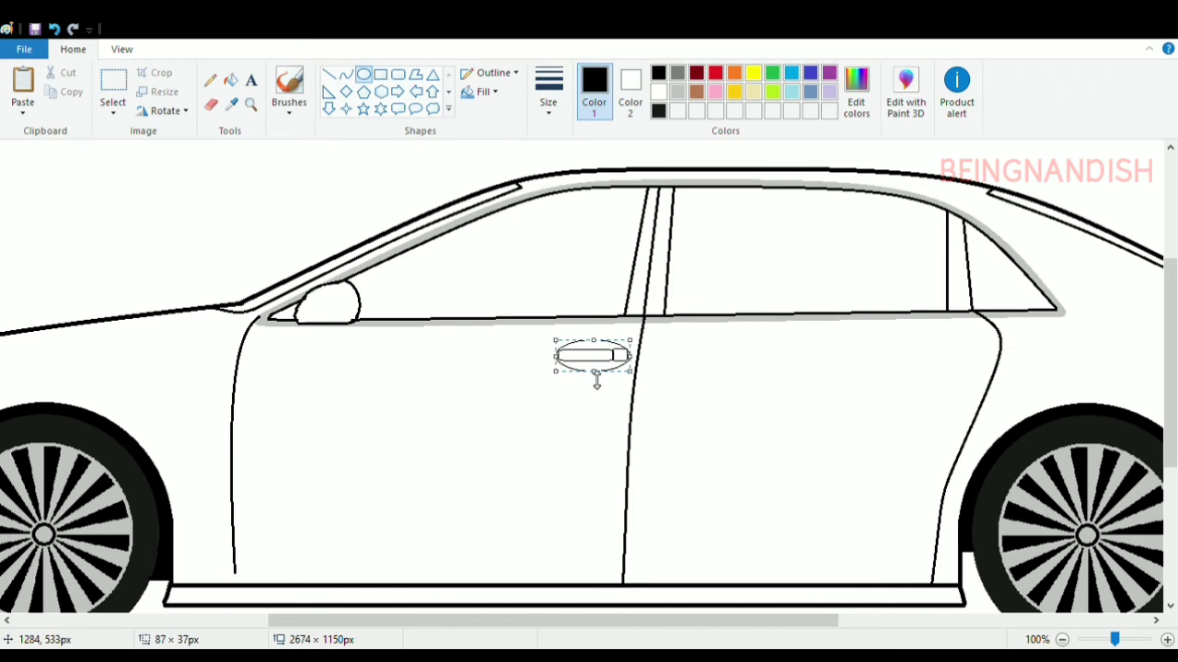
pyautogui.click(113, 92)
pyautogui.moveTo(541, 339); pyautogui.dragTo(631, 381)
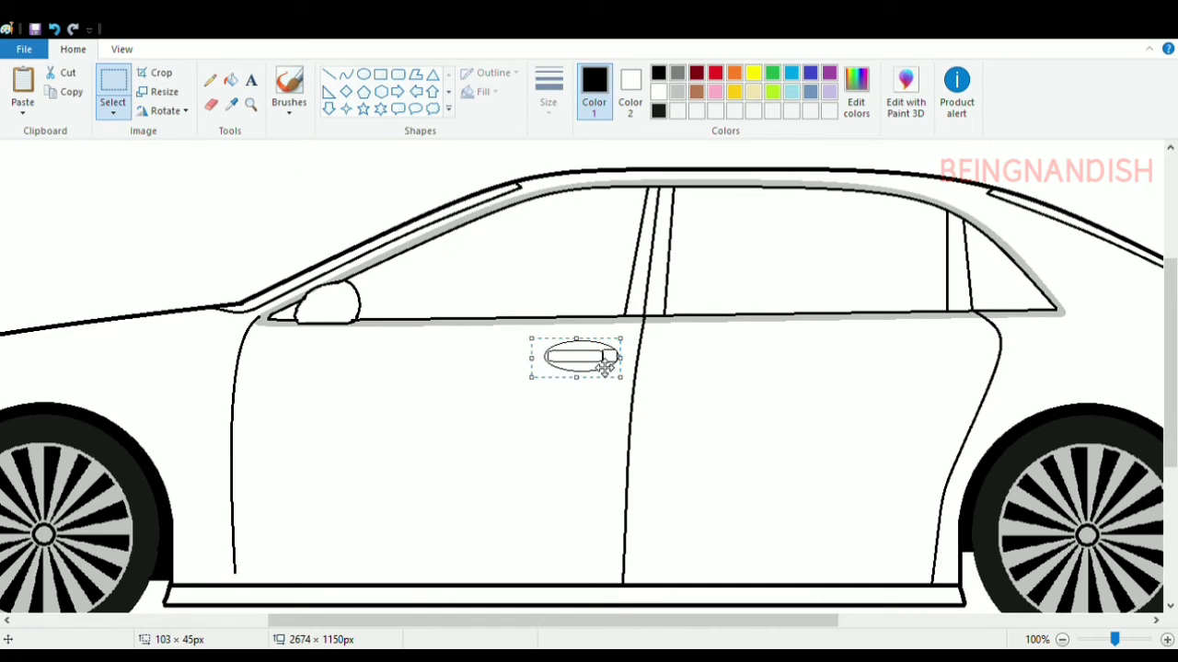
pyautogui.hotkey('ctrl', 'c')
pyautogui.hotkey('ctrl', 'v')
pyautogui.moveTo(55, 162); pyautogui.dragTo(922, 349)
pyautogui.click(646, 370)
# Delete the sill's top line by clearing a strip about 908 × 28 px between the wheel arches
pyautogui.scroll(-3, 647, 370)
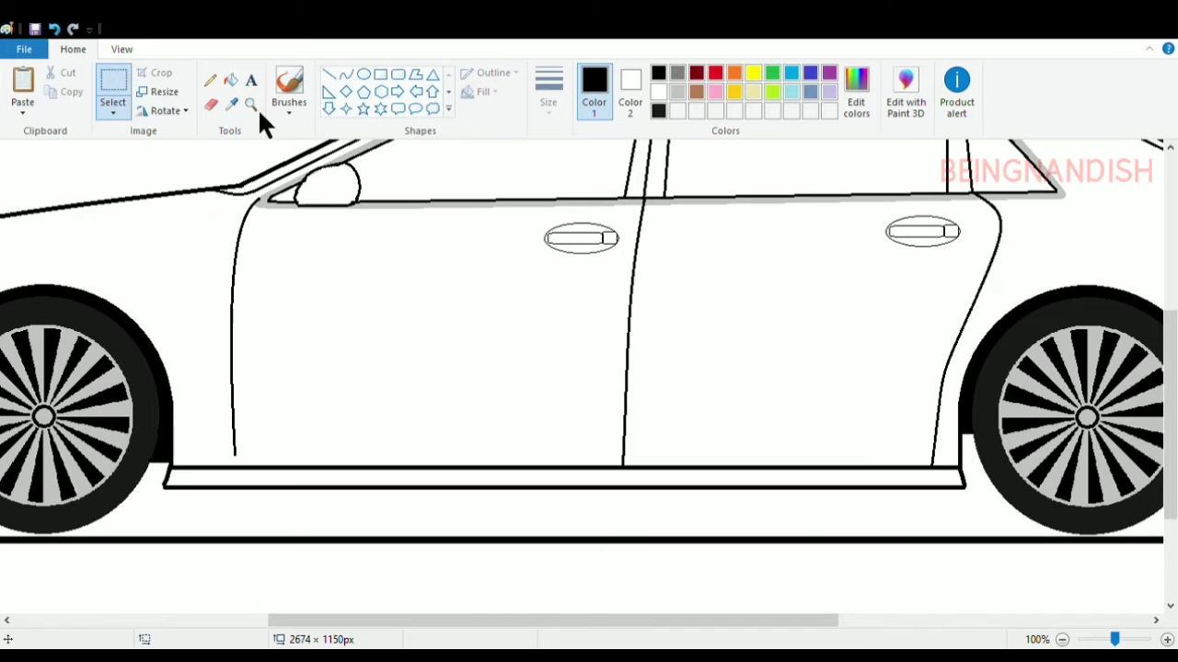
pyautogui.moveTo(182, 468); pyautogui.dragTo(971, 485)
pyautogui.press('Delete')
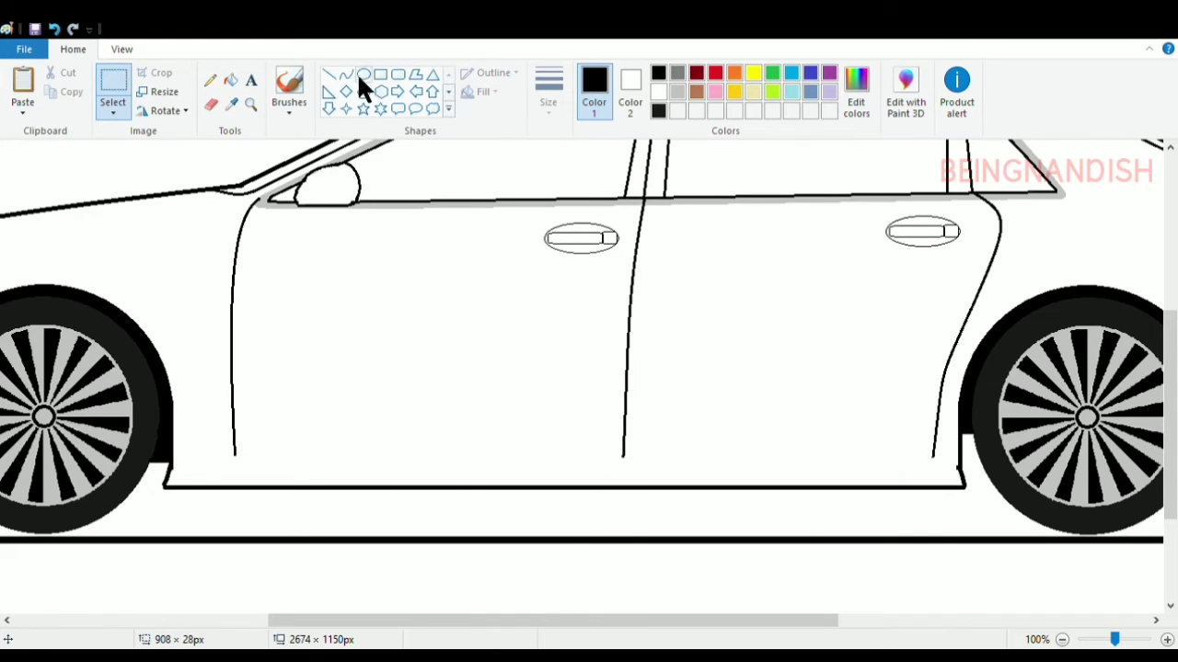
# Try a straight black line about 912 × 5 px between the wheel arches as the sill's top edge
pyautogui.click(329, 75)
pyautogui.moveTo(173, 467); pyautogui.dragTo(694, 464)
pyautogui.click(54, 28)
pyautogui.click(549, 92)
pyautogui.click(579, 176)
pyautogui.moveTo(173, 467); pyautogui.dragTo(959, 463)
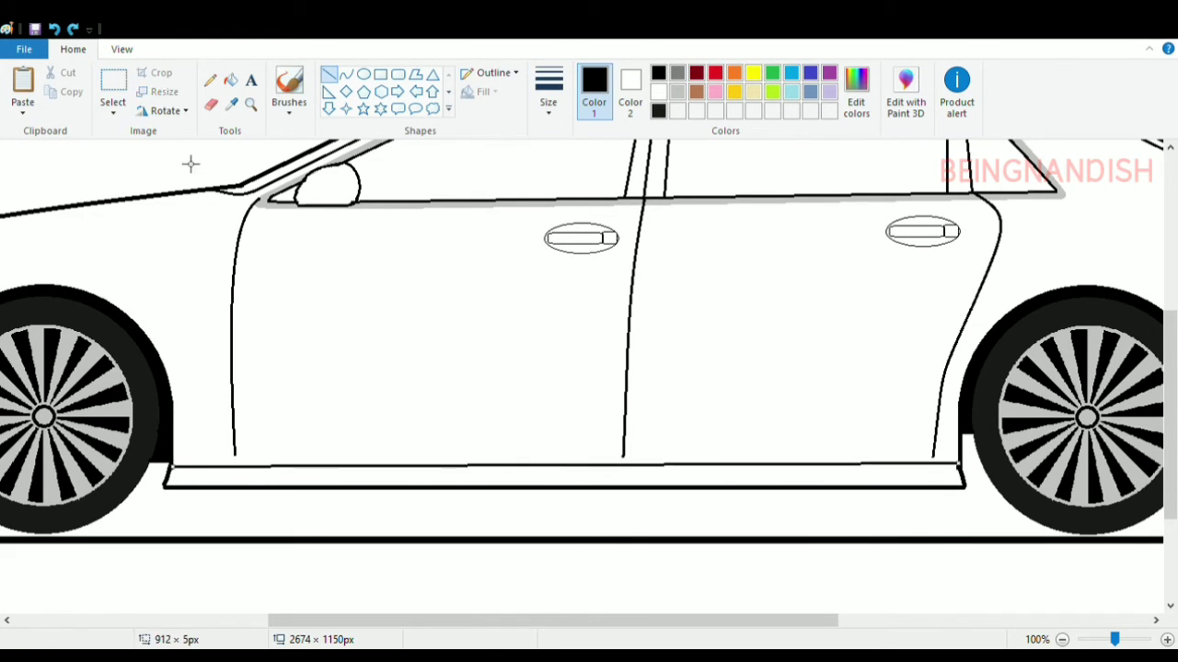
pyautogui.hotkey('ctrl', 'z')
# Draw the sill's top edge as a dark gray line from the front wheel arch to the rear one
pyautogui.moveTo(175, 466); pyautogui.dragTo(966, 465)
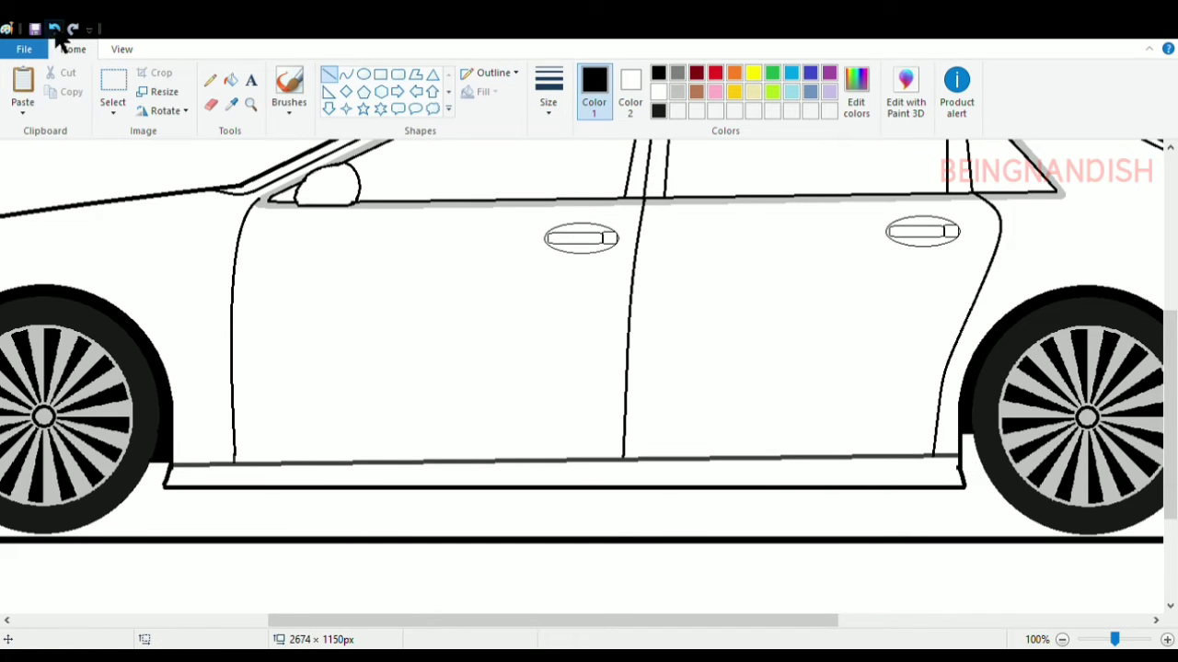
pyautogui.click(121, 48)
pyautogui.click(22, 88)
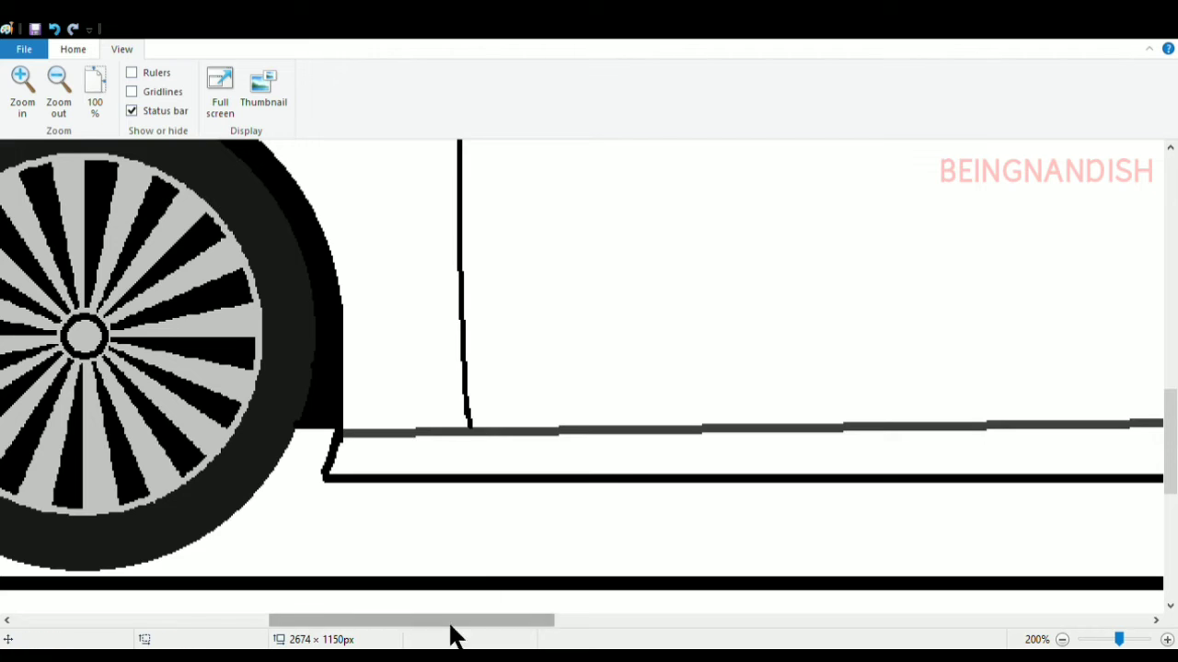
pyautogui.moveTo(437, 620); pyautogui.dragTo(705, 621)
pyautogui.click(59, 88)
pyautogui.click(59, 88)
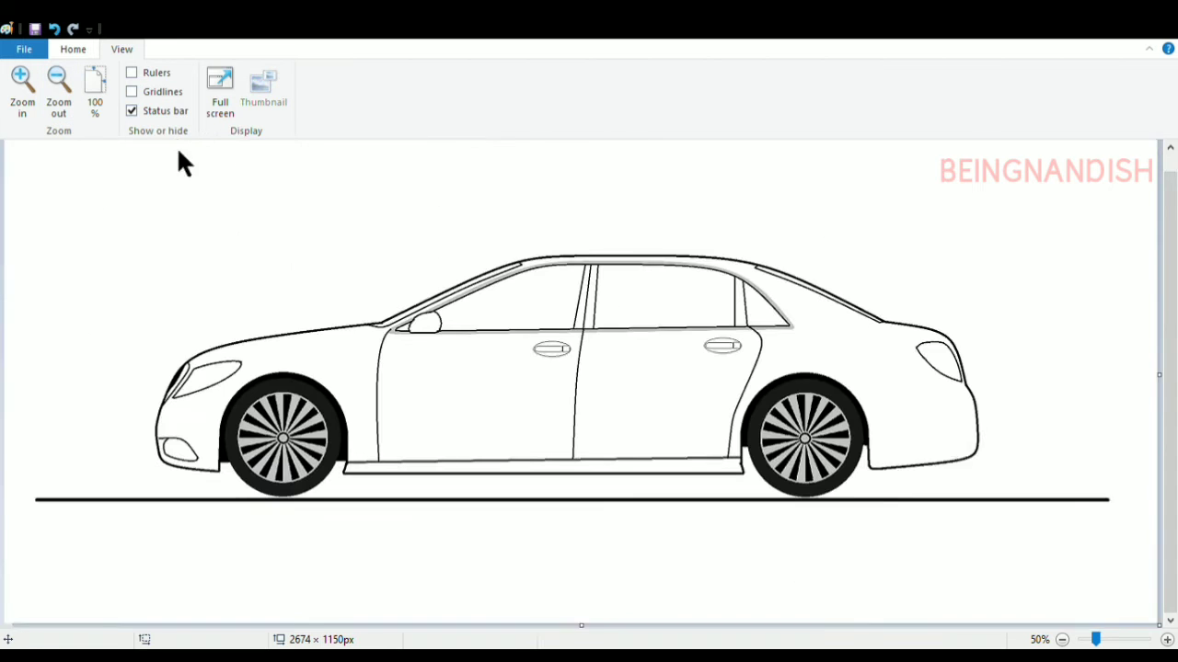
pyautogui.scroll(1, 478, 328)
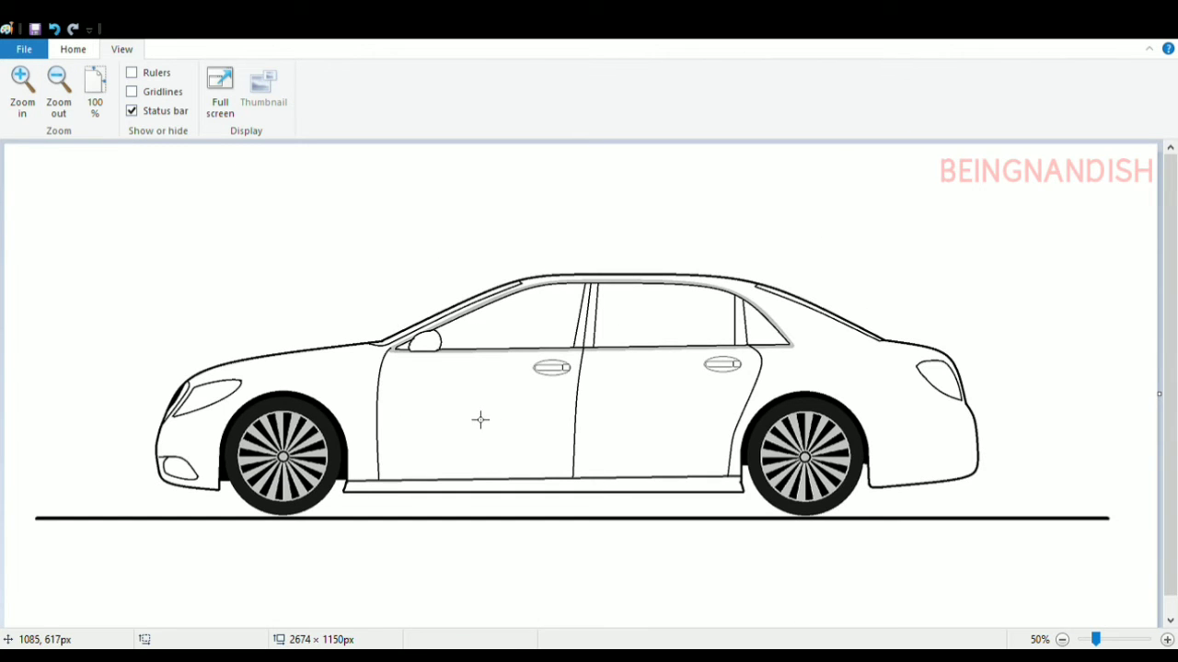
# Erase the front part of the tail light's outline
pyautogui.click(22, 88)
pyautogui.moveTo(341, 620); pyautogui.dragTo(859, 620)
pyautogui.scroll(-1, 617, 421)
pyautogui.scroll(1, 617, 421)
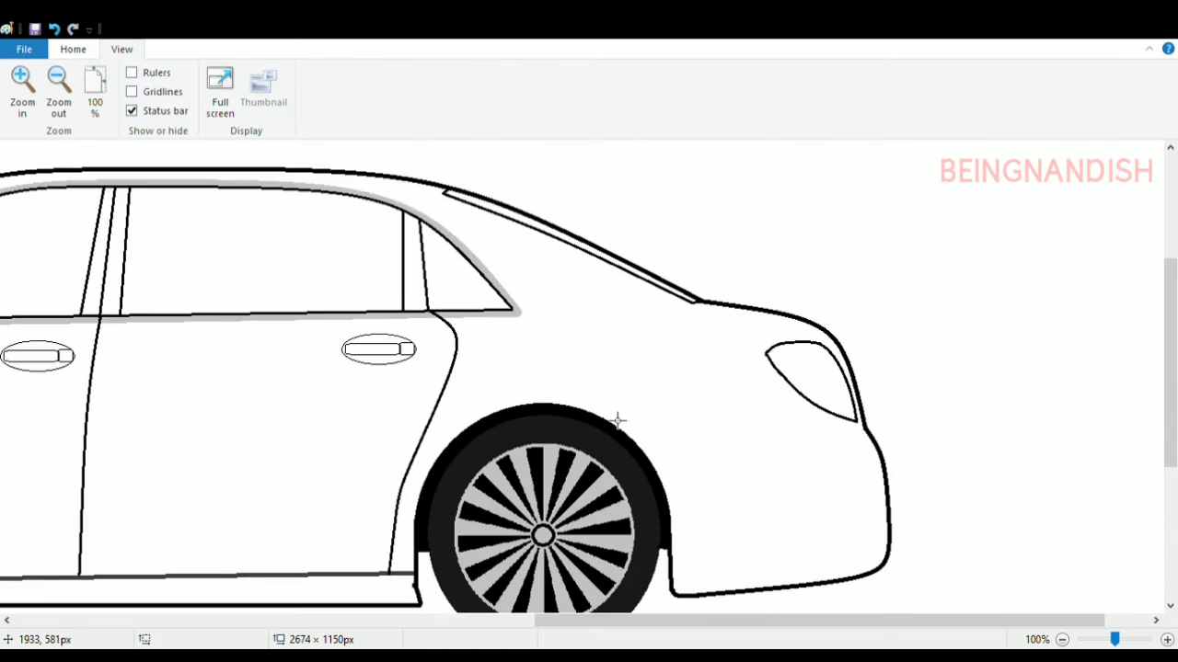
pyautogui.scroll(-1, 617, 420)
pyautogui.click(73, 49)
pyautogui.click(210, 105)
pyautogui.moveTo(548, 620); pyautogui.dragTo(591, 620)
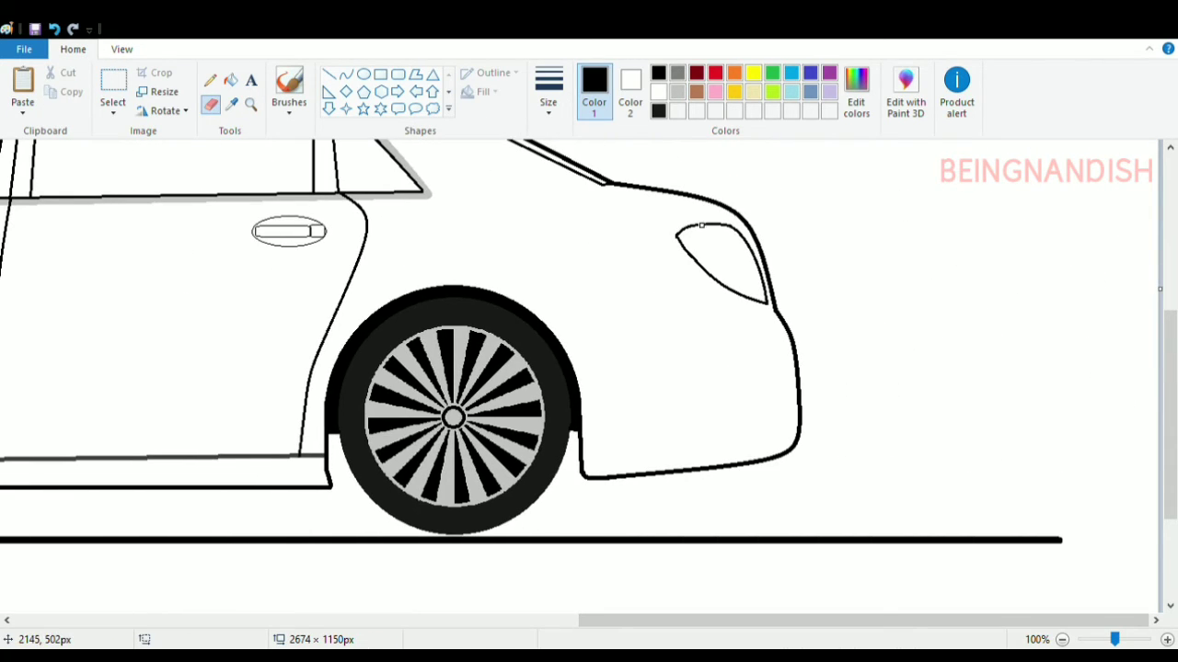
pyautogui.click(121, 49)
pyautogui.click(21, 85)
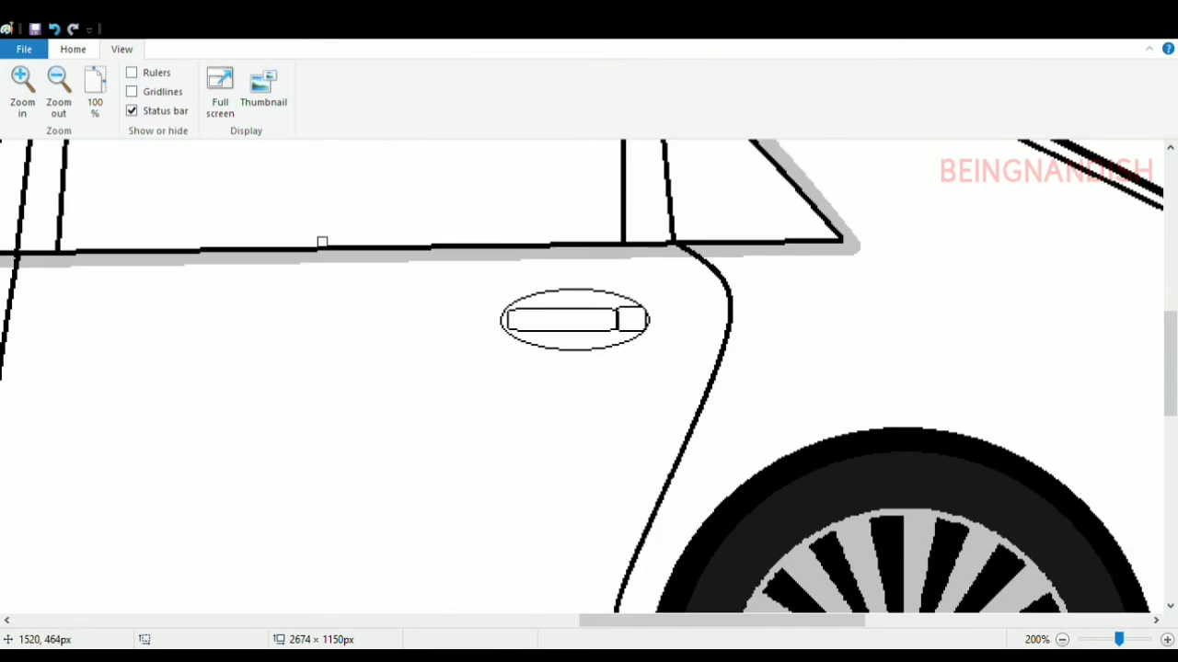
pyautogui.scroll(-1, 321, 242)
pyautogui.moveTo(662, 621); pyautogui.dragTo(856, 621)
# Redraw the tail light's top and lower edges with curves that meet at a point farther forward on the body
pyautogui.click(73, 49)
pyautogui.click(346, 75)
pyautogui.moveTo(619, 196)
pyautogui.mouseDown()
pyautogui.moveTo(590, 285)
pyautogui.moveTo(579, 284)
pyautogui.mouseUp()
pyautogui.moveTo(575, 234); pyautogui.dragTo(482, 208)
pyautogui.click(482, 208)
pyautogui.moveTo(615, 281); pyautogui.dragTo(741, 363)
pyautogui.click(809, 274)
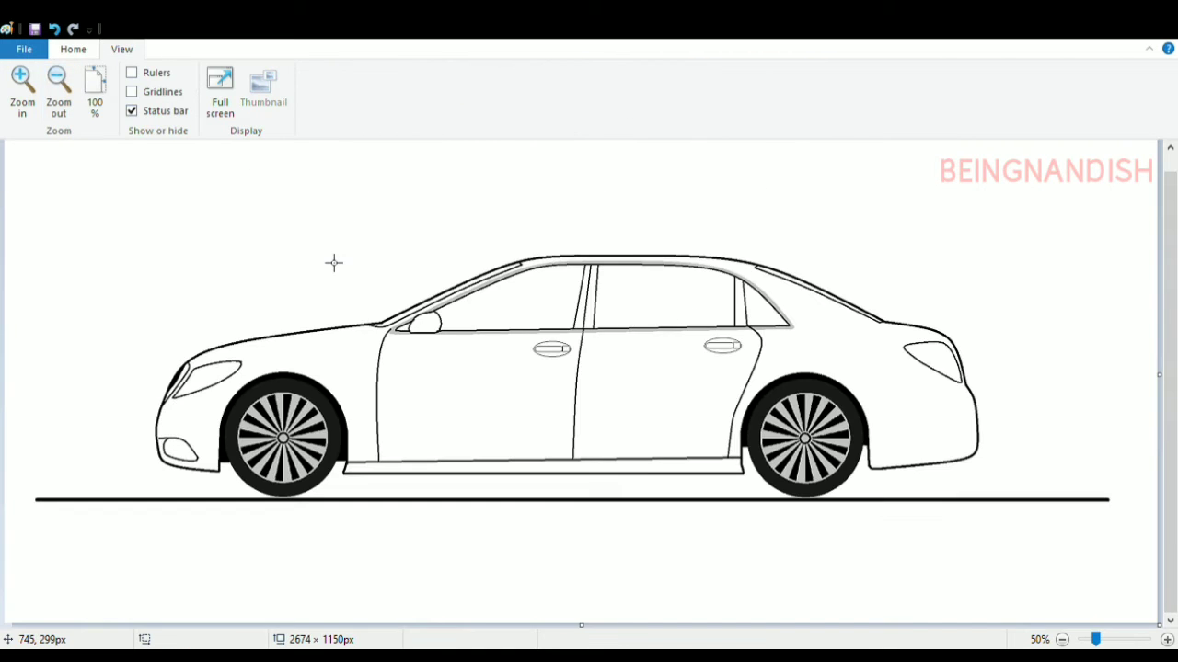
# Close off the gaps beside the rear wheel's lower part with a black line and fill them black
pyautogui.click(23, 85)
pyautogui.scroll(-3, 205, 254)
pyautogui.moveTo(333, 620); pyautogui.dragTo(897, 618)
pyautogui.scroll(1, 607, 383)
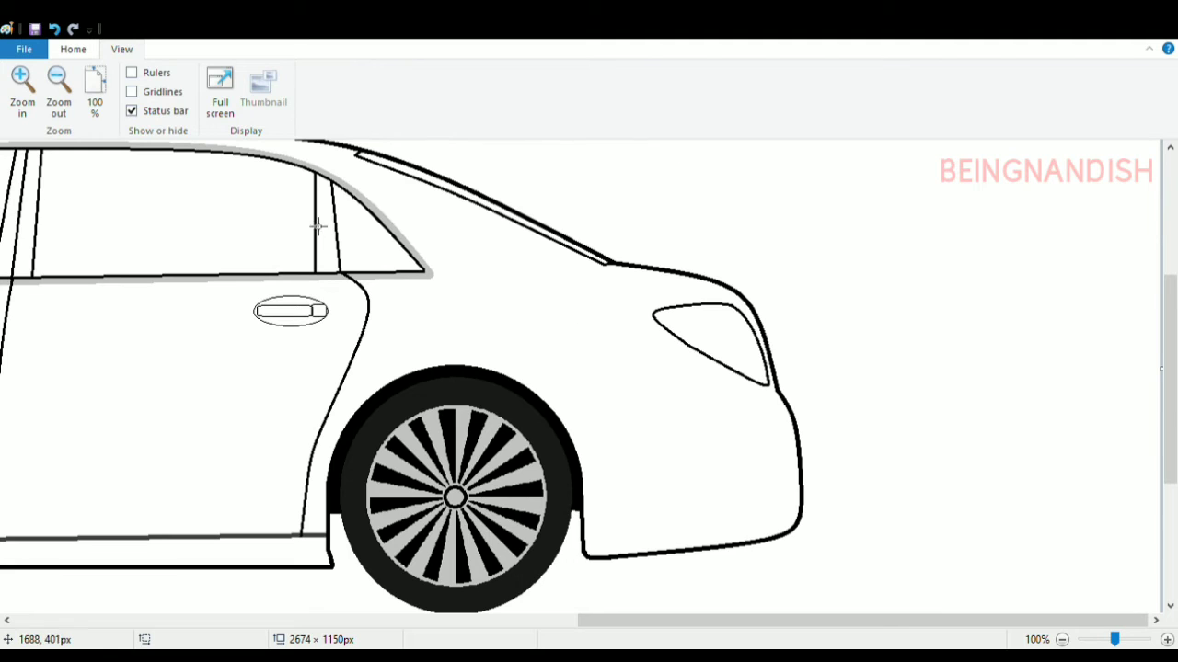
pyautogui.click(74, 50)
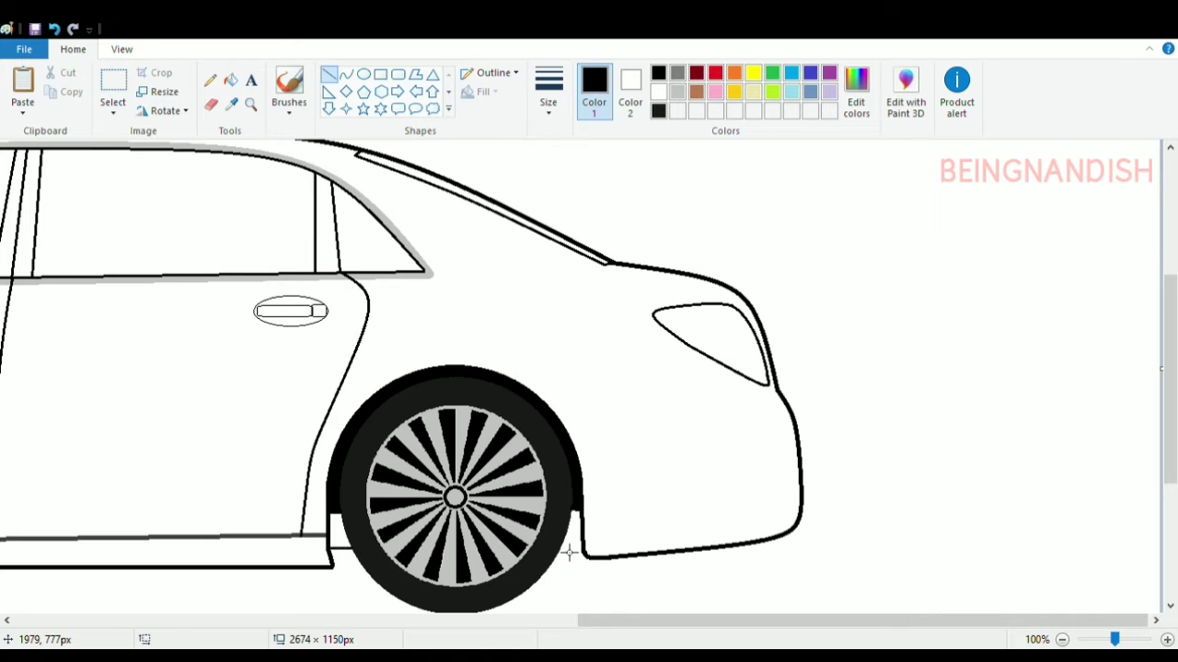
pyautogui.click(230, 80)
# Draw a thin black crease curve from the tail light's lower edge forward to the rear wheel arch
pyautogui.moveTo(616, 621); pyautogui.dragTo(522, 177)
pyautogui.click(345, 73)
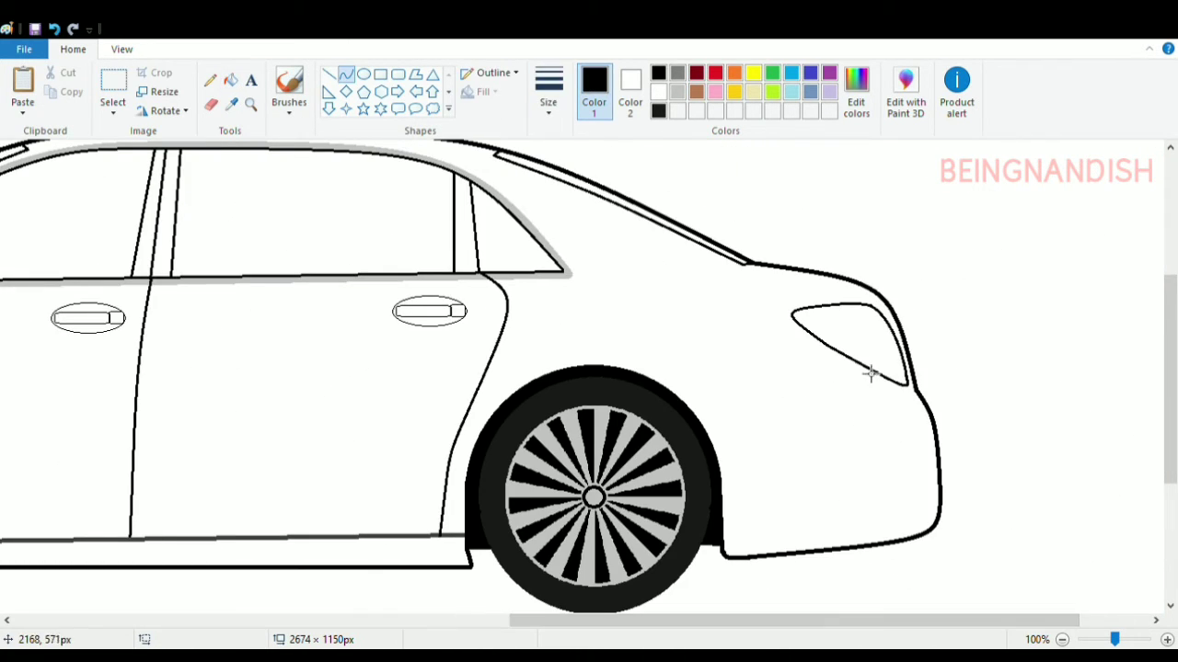
pyautogui.moveTo(861, 365); pyautogui.dragTo(700, 421)
pyautogui.moveTo(844, 412); pyautogui.dragTo(834, 413)
pyautogui.moveTo(724, 425); pyautogui.dragTo(752, 413)
# Erase the rounded section of the body outline just above the tail light
pyautogui.click(122, 50)
pyautogui.click(23, 87)
pyautogui.moveTo(664, 621); pyautogui.dragTo(914, 622)
pyautogui.click(73, 49)
pyautogui.click(211, 105)
pyautogui.scroll(-1, 652, 428)
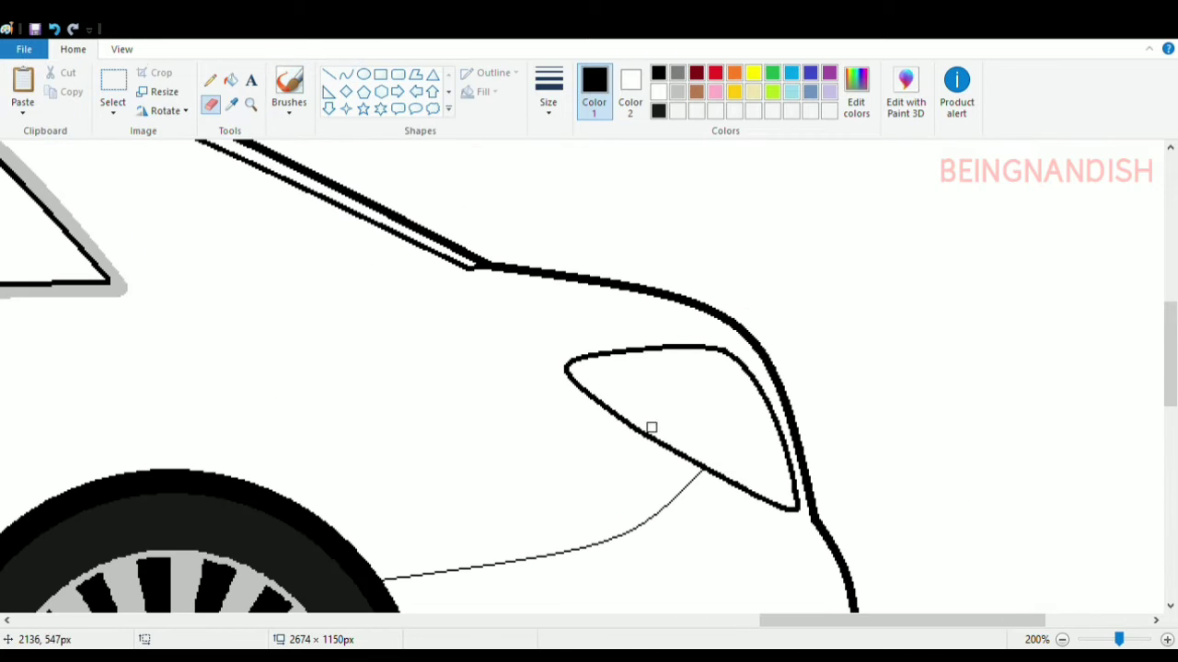
pyautogui.moveTo(680, 299); pyautogui.dragTo(751, 340)
# Redraw the erased outline above the tail light with a thick black curve forming a sharper boot-lid corner
pyautogui.click(345, 74)
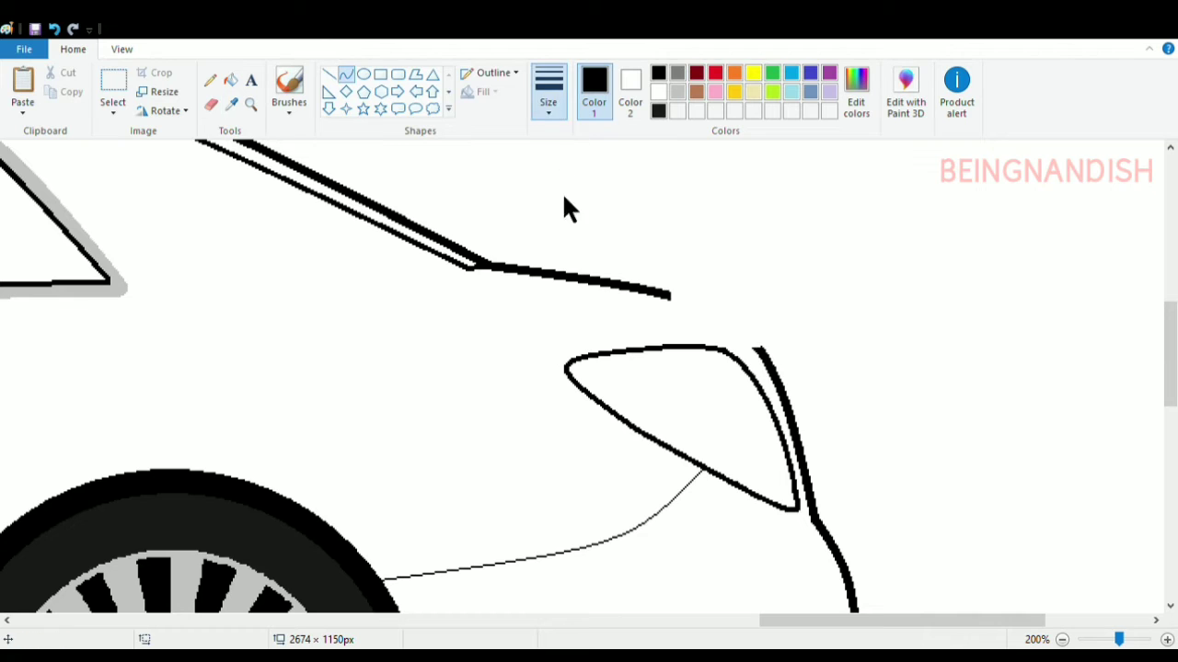
pyautogui.moveTo(673, 297); pyautogui.dragTo(773, 355)
pyautogui.moveTo(736, 317)
pyautogui.mouseDown()
pyautogui.moveTo(751, 307)
pyautogui.moveTo(737, 309)
pyautogui.mouseUp()
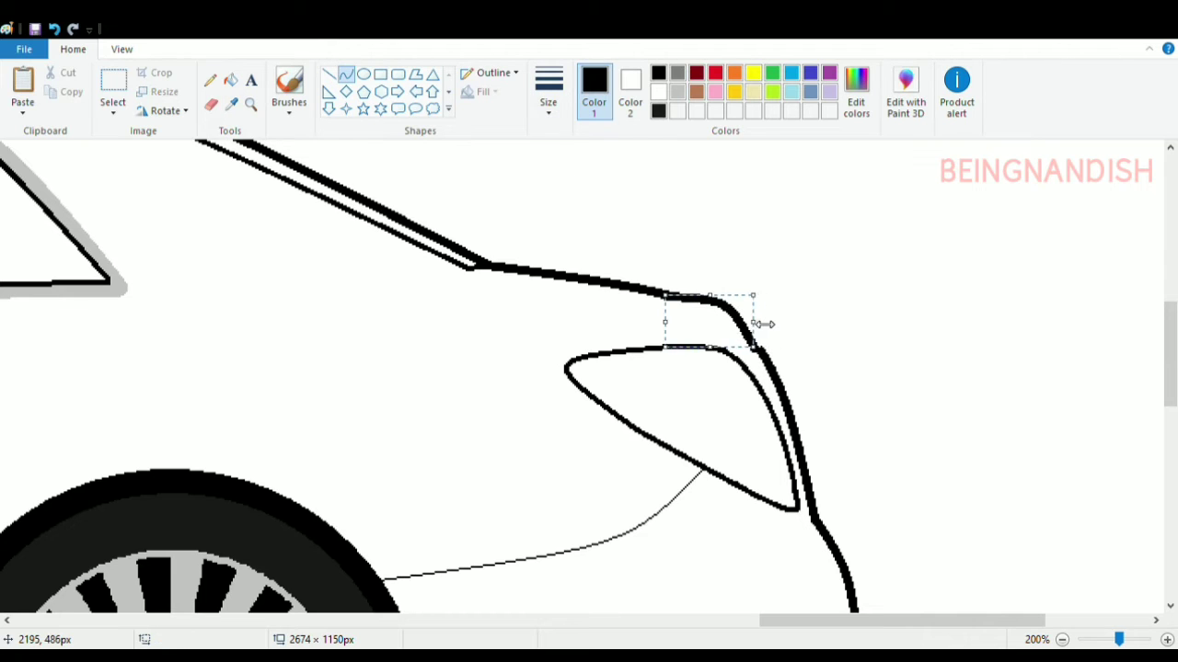
pyautogui.click(802, 305)
# Draw a thin black crease curve about 315 × 64 px from the top of the headlight along the hood toward the windshield
pyautogui.scroll(-3, 789, 341)
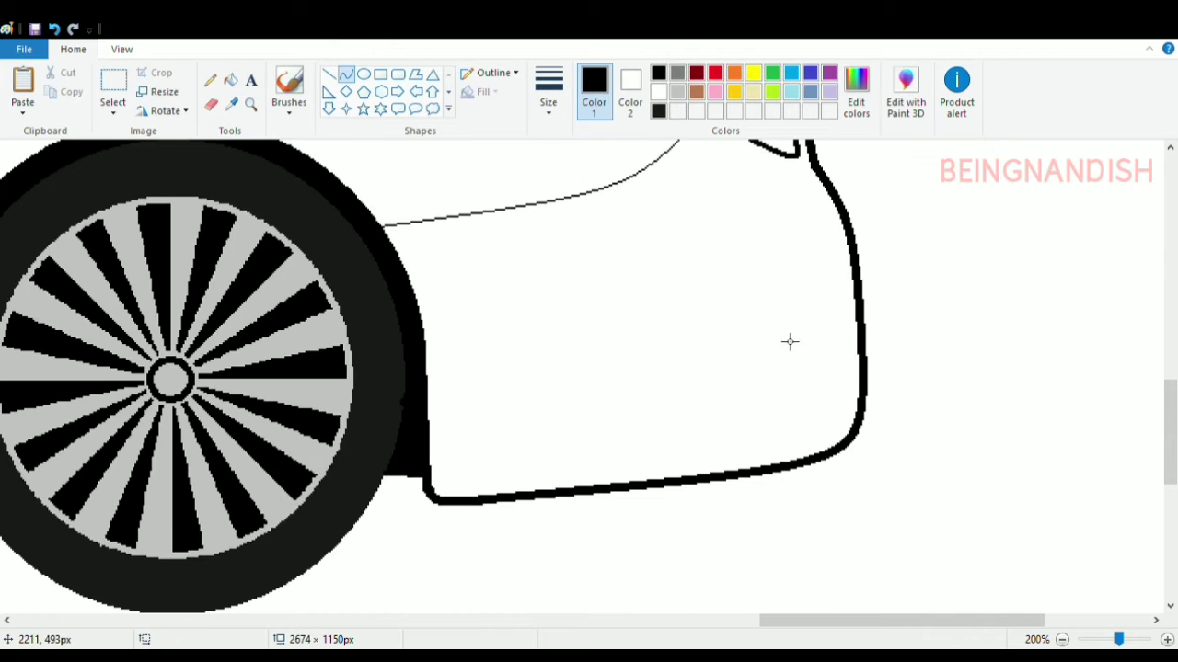
pyautogui.click(123, 51)
pyautogui.click(59, 85)
pyautogui.click(59, 85)
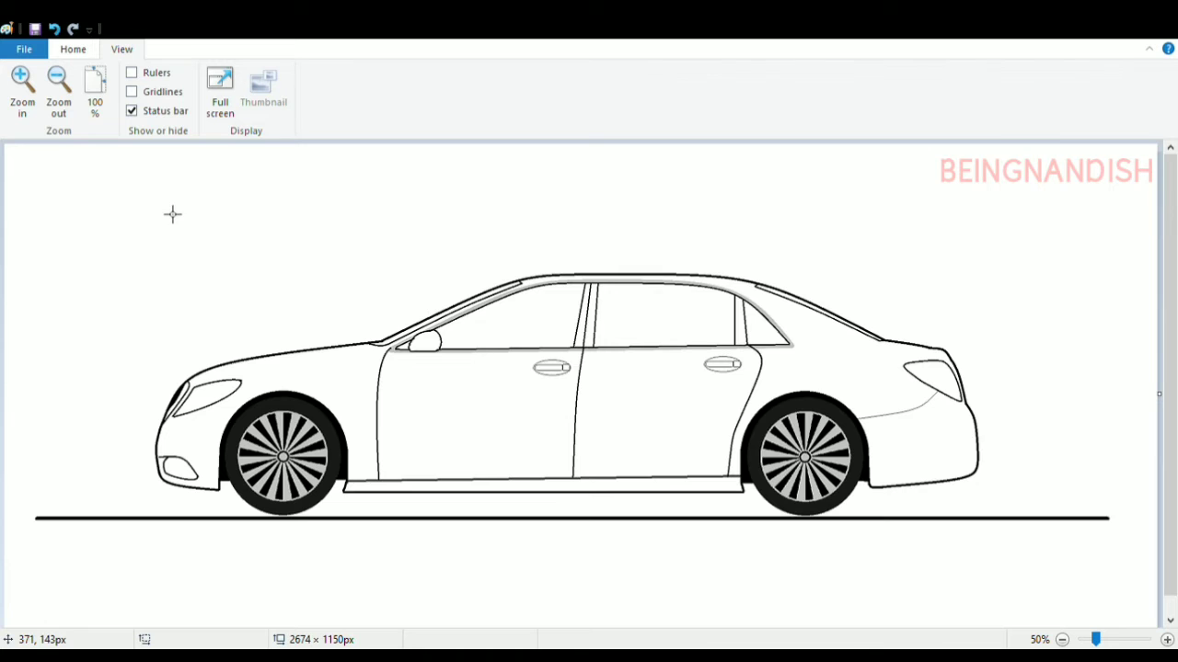
pyautogui.click(28, 83)
pyautogui.click(71, 50)
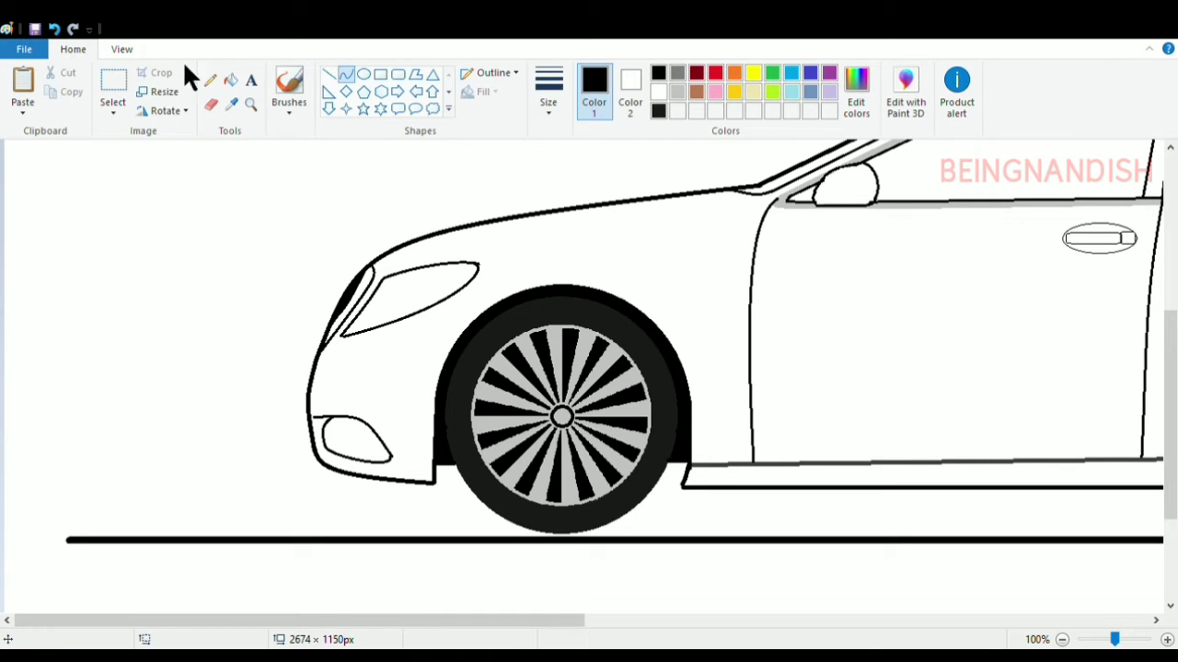
pyautogui.moveTo(466, 271)
pyautogui.mouseDown()
pyautogui.moveTo(745, 198)
pyautogui.moveTo(731, 223)
pyautogui.moveTo(457, 264)
pyautogui.moveTo(654, 230)
pyautogui.moveTo(733, 201)
pyautogui.mouseUp()
pyautogui.click(423, 197)
pyautogui.click(55, 30)
pyautogui.moveTo(502, 253); pyautogui.dragTo(503, 240)
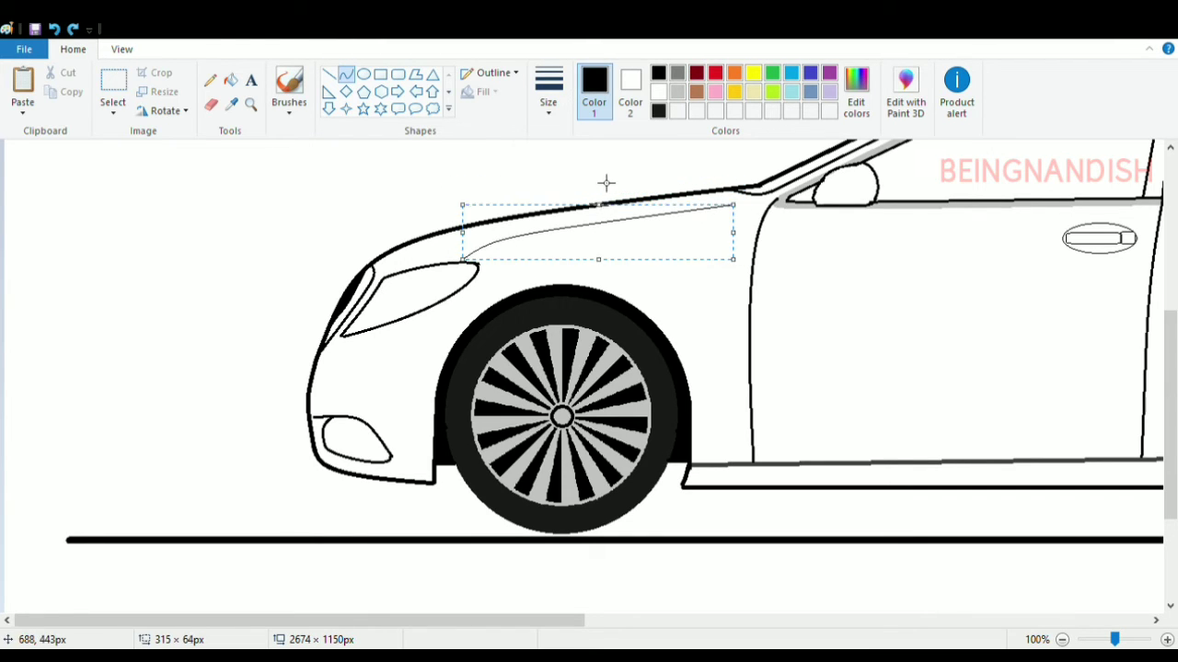
# Clean up the hood crease's rear end and join it to the windshield base with a short thin curve
pyautogui.click(739, 212)
pyautogui.click(55, 30)
pyautogui.click(121, 50)
pyautogui.click(22, 87)
pyautogui.moveTo(267, 621); pyautogui.dragTo(517, 621)
pyautogui.click(72, 49)
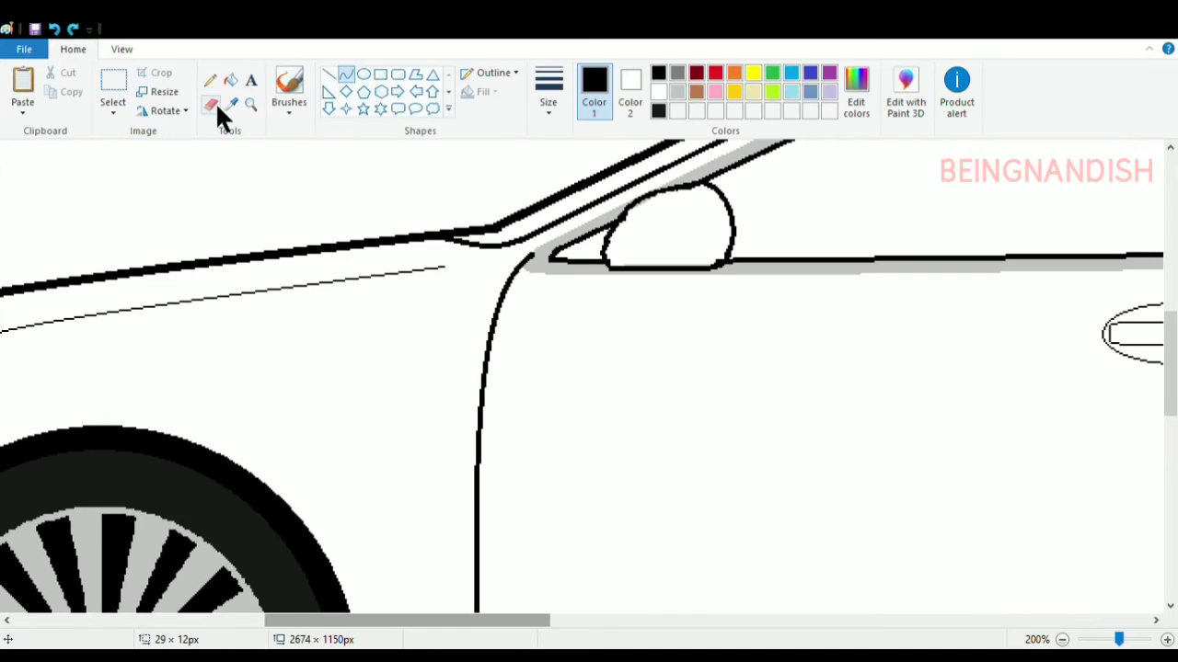
pyautogui.click(213, 103)
pyautogui.moveTo(442, 272)
pyautogui.mouseDown()
pyautogui.moveTo(390, 274)
pyautogui.moveTo(478, 249)
pyautogui.mouseUp()
pyautogui.click(347, 77)
pyautogui.moveTo(468, 261); pyautogui.dragTo(473, 272)
# Fill both halves of the center pillar and the divider behind the rear window with near-black
pyautogui.click(123, 50)
pyautogui.click(59, 88)
pyautogui.click(73, 49)
pyautogui.click(659, 112)
pyautogui.click(231, 81)
pyautogui.click(671, 307)
pyautogui.click(646, 294)
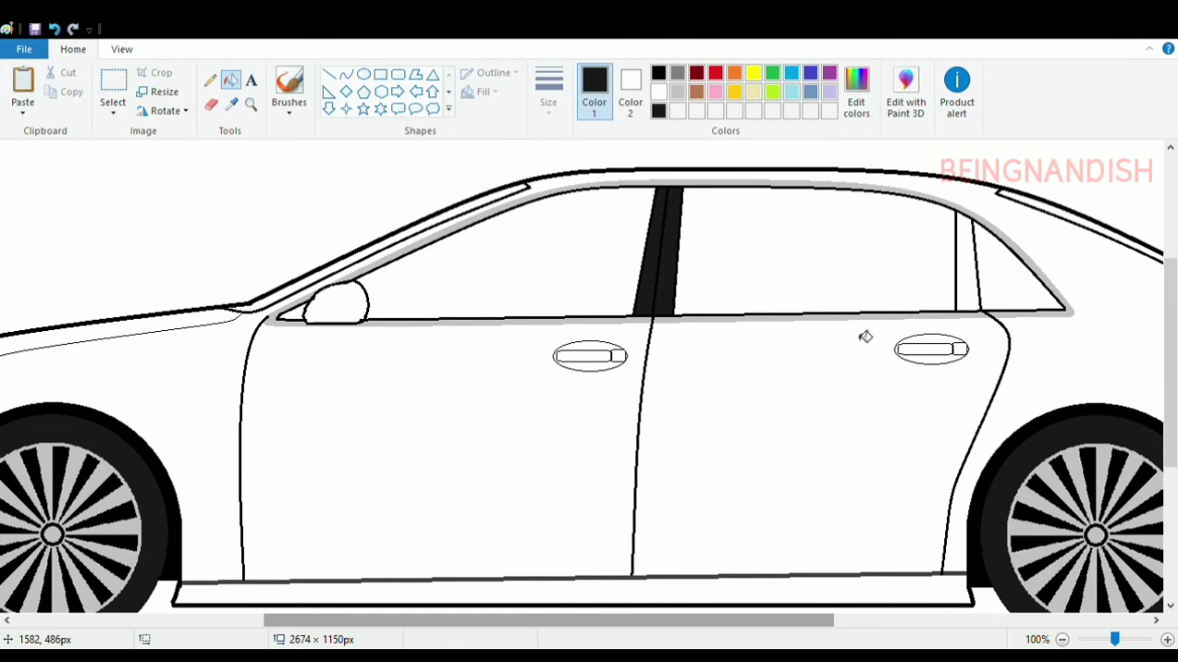
pyautogui.click(958, 302)
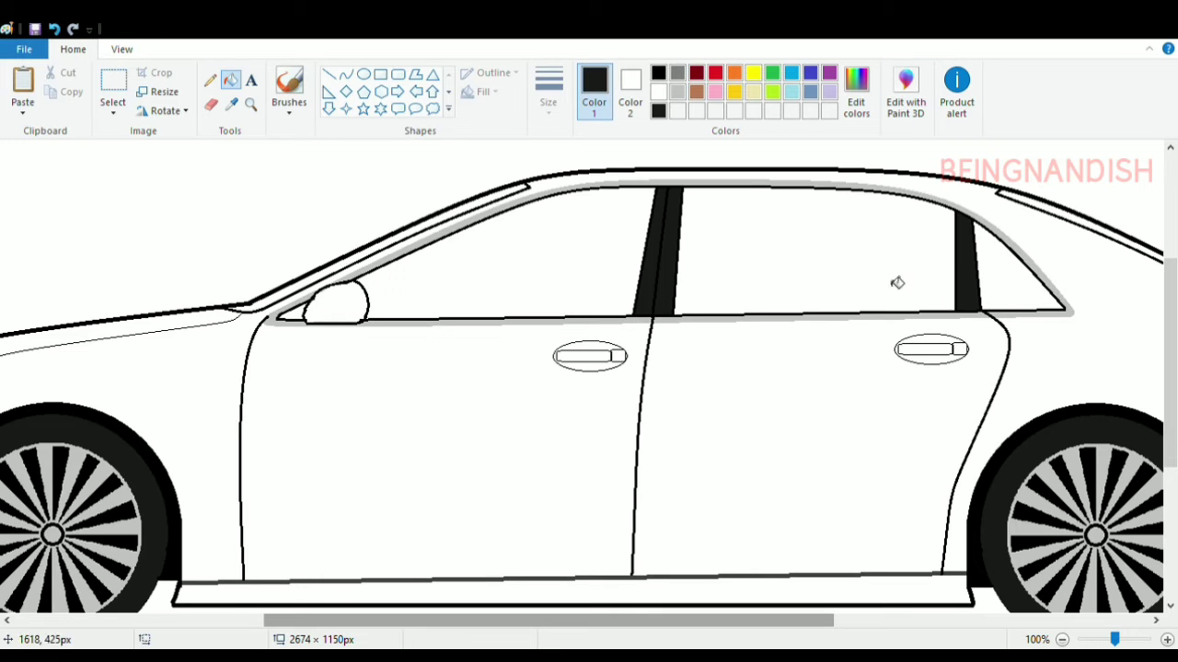
# Fill the front, rear and quarter side windows and the rear windscreen strip with dark gray
pyautogui.click(515, 267)
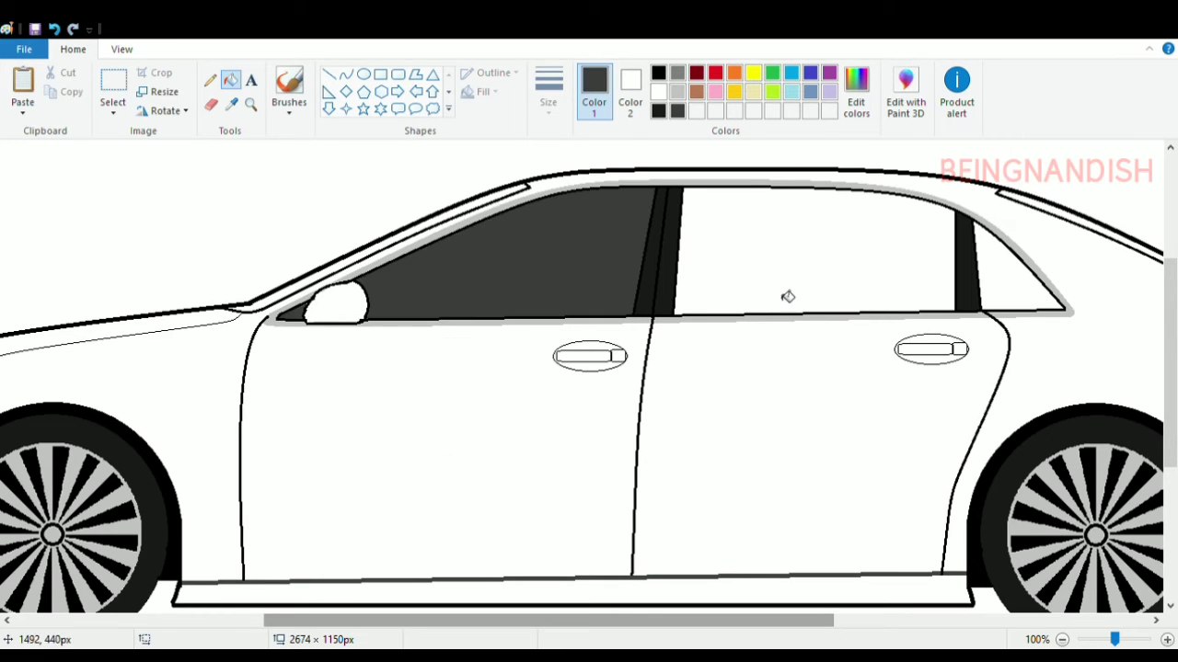
pyautogui.click(788, 296)
pyautogui.click(1010, 281)
pyautogui.click(1029, 203)
# Fill the windshield strip with medium gray and the small window corner ahead of the mirror with near-black
pyautogui.click(677, 73)
pyautogui.click(500, 196)
pyautogui.click(658, 110)
pyautogui.click(296, 317)
# Remove the ground line beneath the car by filling it with white
pyautogui.moveTo(537, 620); pyautogui.dragTo(379, 623)
pyautogui.scroll(-2, 387, 460)
pyautogui.click(128, 49)
pyautogui.click(58, 90)
pyautogui.click(73, 49)
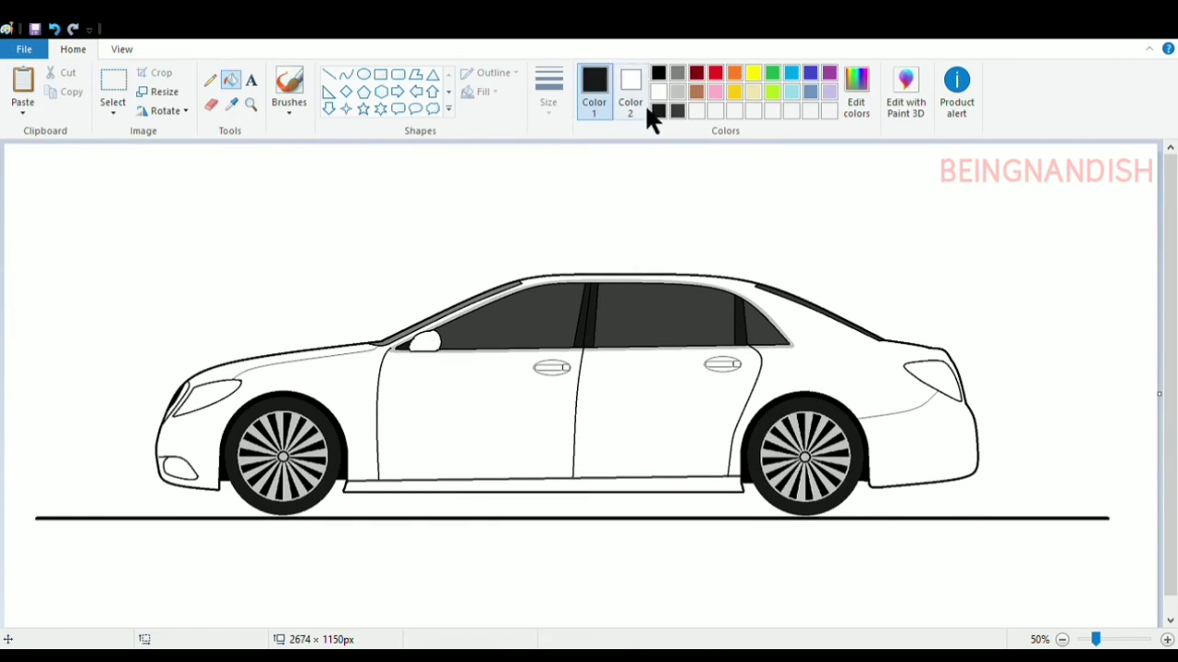
pyautogui.click(658, 92)
pyautogui.click(962, 518)
# Draw a thin black line from the headlight's lower edge to the front wheel arch
pyautogui.click(329, 74)
pyautogui.click(658, 74)
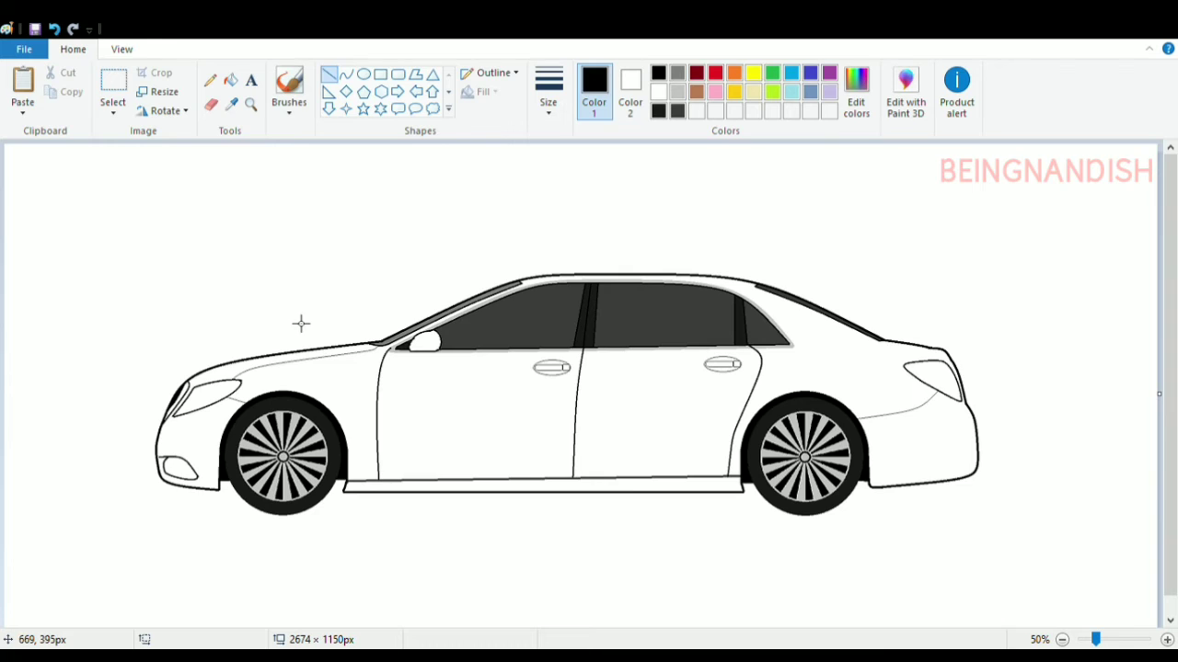
# Fill the headlight with medium gray and add a custom light gray as the drawing color
pyautogui.click(121, 49)
pyautogui.click(24, 88)
pyautogui.scroll(-3, 242, 361)
pyautogui.click(24, 88)
pyautogui.moveTo(156, 621); pyautogui.dragTo(238, 621)
pyautogui.scroll(-1, 241, 516)
pyautogui.click(80, 53)
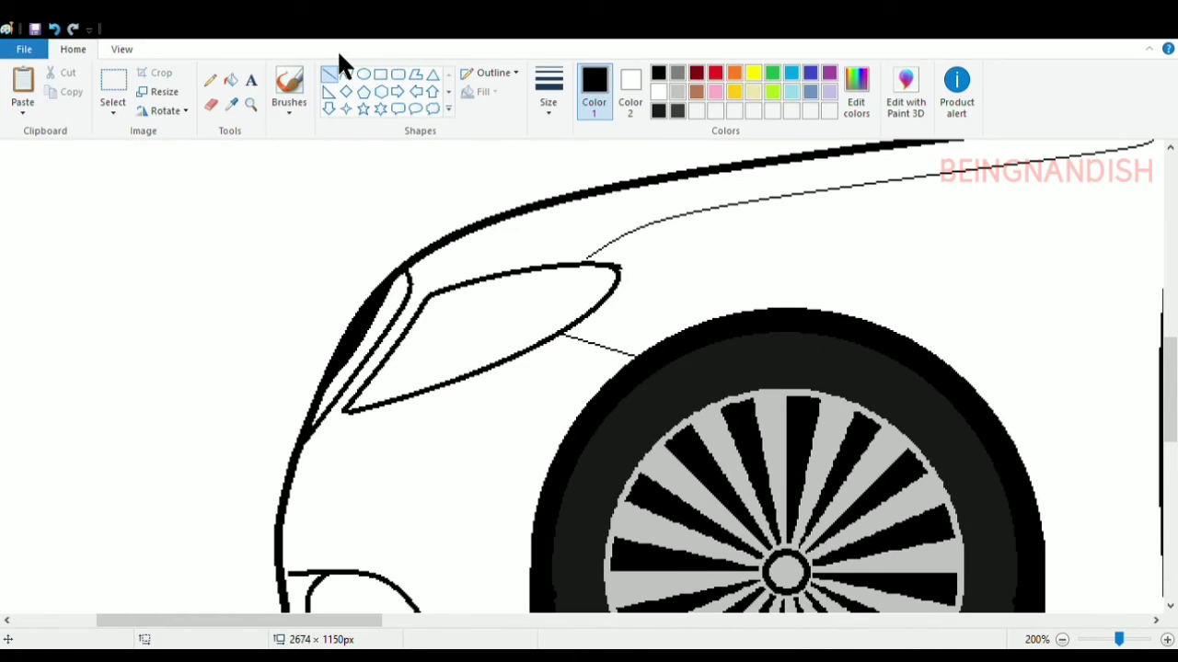
pyautogui.click(230, 80)
pyautogui.click(677, 72)
pyautogui.click(452, 295)
pyautogui.click(425, 436)
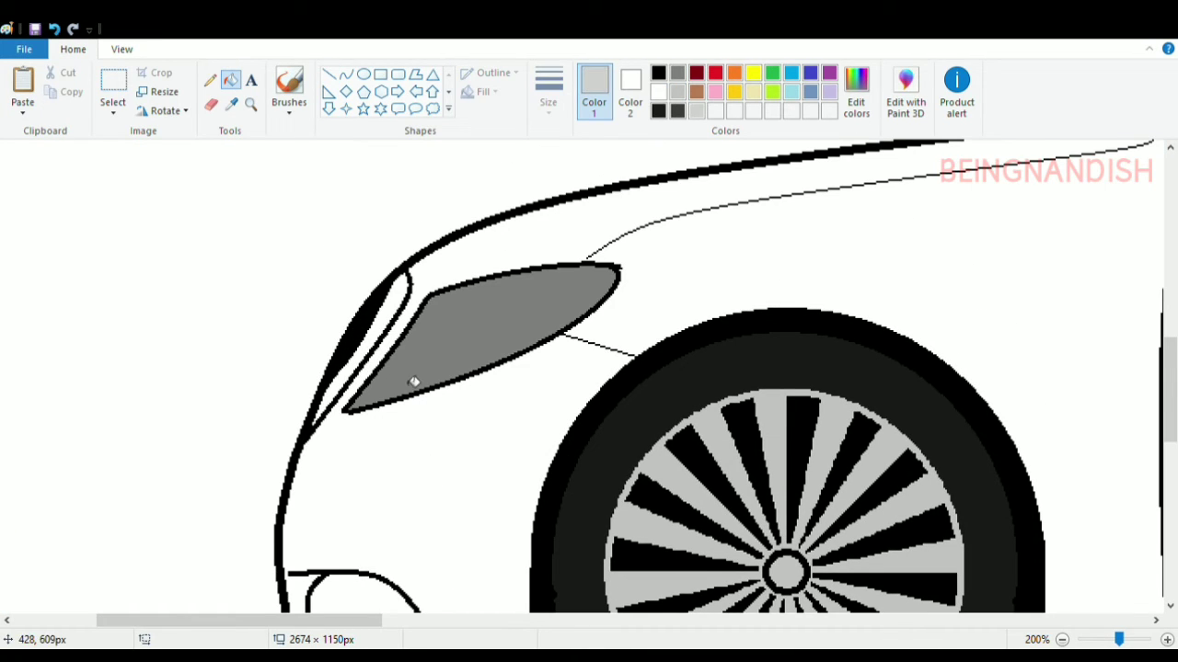
# Try a thin light gray curve about 90 × 44 px along the headlight's lower edge
pyautogui.click(346, 75)
pyautogui.moveTo(406, 406); pyautogui.dragTo(558, 331)
pyautogui.moveTo(461, 370); pyautogui.dragTo(449, 358)
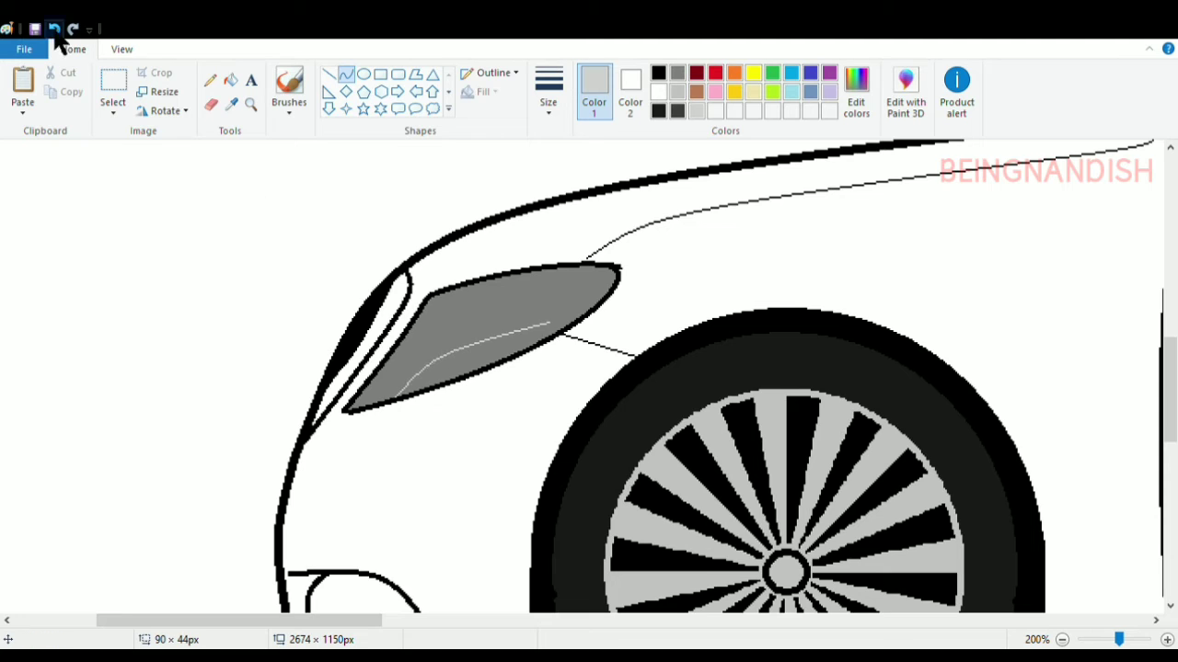
pyautogui.click(55, 30)
# Choose a thicker line and try a single light gray curve along the headlight's upper and front edges
pyautogui.click(549, 92)
pyautogui.click(580, 200)
pyautogui.moveTo(565, 275); pyautogui.dragTo(373, 388)
pyautogui.moveTo(459, 335); pyautogui.dragTo(438, 309)
pyautogui.moveTo(438, 309); pyautogui.dragTo(434, 308)
pyautogui.moveTo(564, 287); pyautogui.dragTo(580, 282)
pyautogui.hotkey('ctrl', 'z')
# Draw thick light gray strips inside the headlight, one about 42 × 52 px along its front edge and one along its upper edge
pyautogui.moveTo(441, 307); pyautogui.dragTo(372, 398)
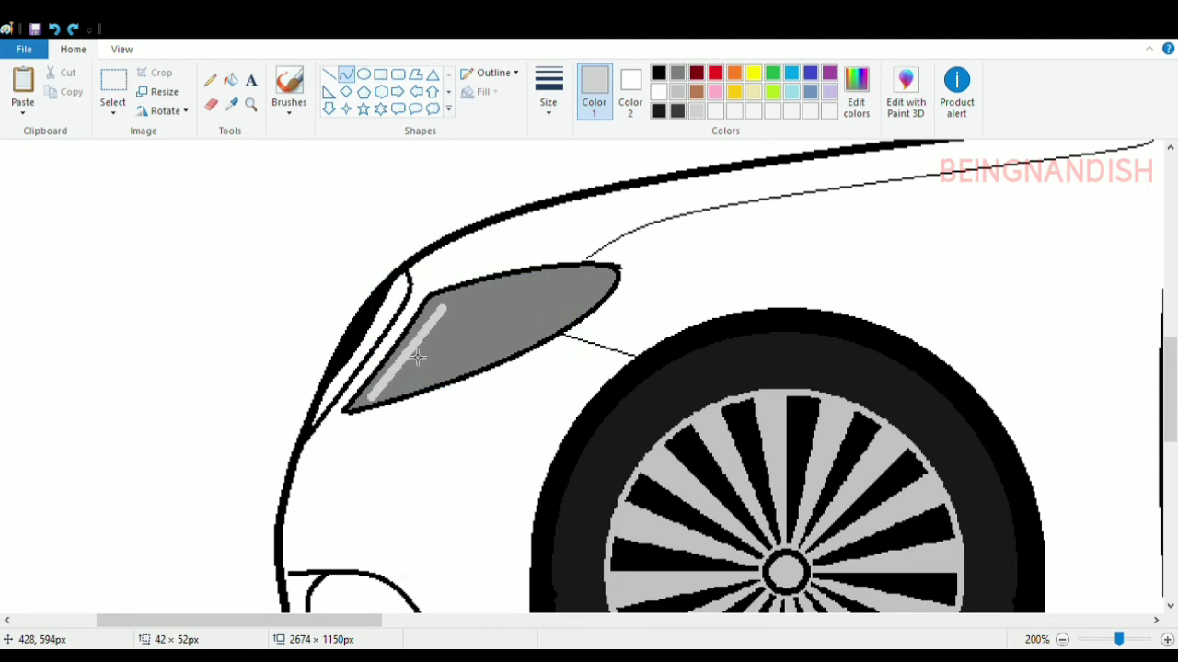
pyautogui.click(418, 358)
pyautogui.click(440, 337)
pyautogui.moveTo(443, 307); pyautogui.dragTo(586, 273)
pyautogui.click(475, 307)
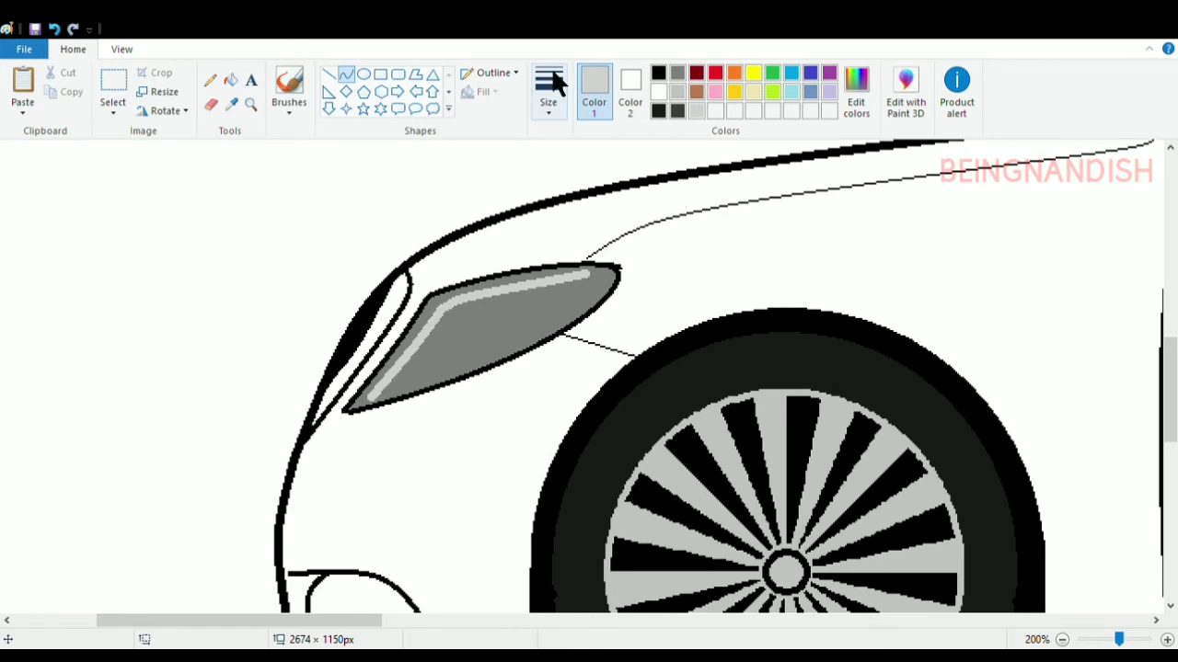
# Draw a thinner light gray curve about 84 × 42 px inside the headlight along its lower edge
pyautogui.moveTo(433, 382)
pyautogui.mouseDown()
pyautogui.moveTo(575, 320)
pyautogui.moveTo(448, 364)
pyautogui.mouseUp()
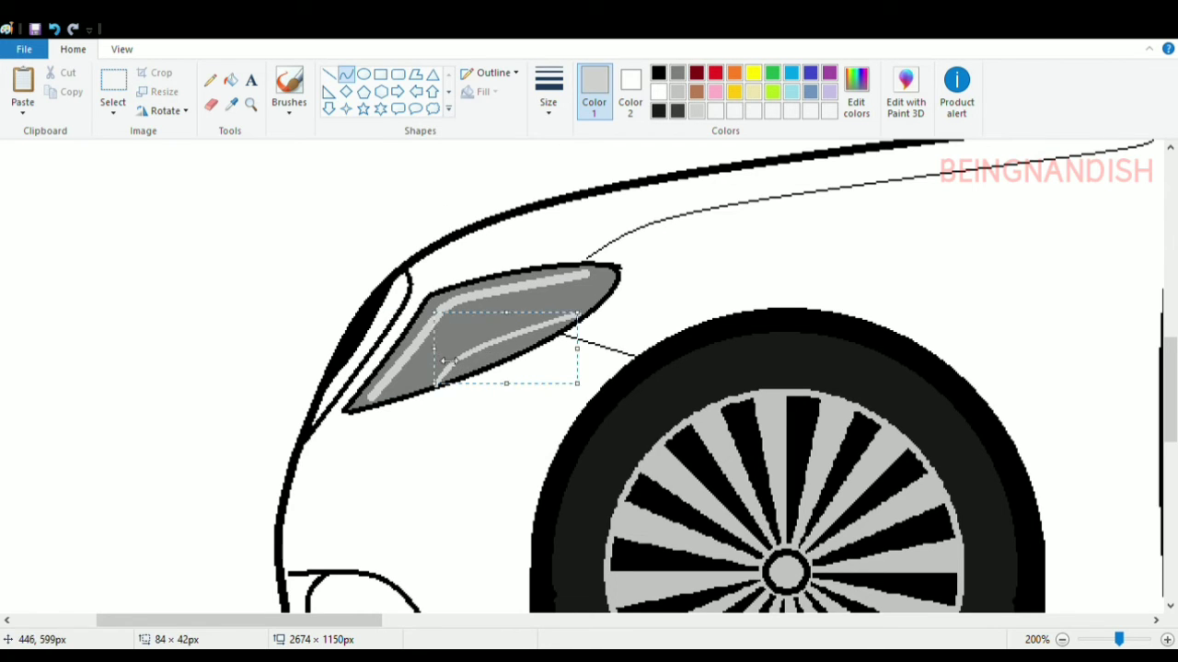
pyautogui.moveTo(576, 316); pyautogui.dragTo(579, 323)
pyautogui.click(665, 287)
# Mark off and fill the headlight's rear tip in orange, and fill the area under the lower curve light gray
pyautogui.click(731, 75)
pyautogui.moveTo(596, 267)
pyautogui.mouseDown()
pyautogui.moveTo(573, 321)
pyautogui.moveTo(591, 295)
pyautogui.mouseUp()
pyautogui.click(230, 81)
pyautogui.click(602, 290)
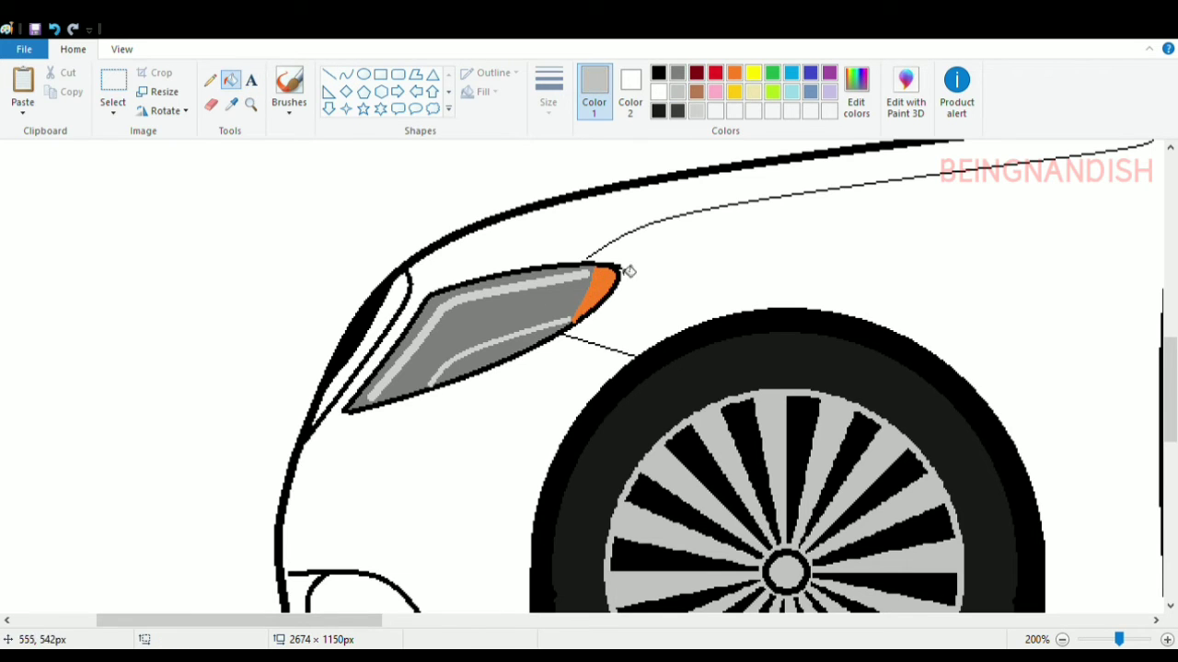
# Draw a near-black curve about 82 × 40 px through the middle of the headlight
pyautogui.click(659, 112)
pyautogui.click(345, 74)
pyautogui.moveTo(417, 375)
pyautogui.mouseDown()
pyautogui.moveTo(540, 306)
pyautogui.moveTo(457, 338)
pyautogui.mouseUp()
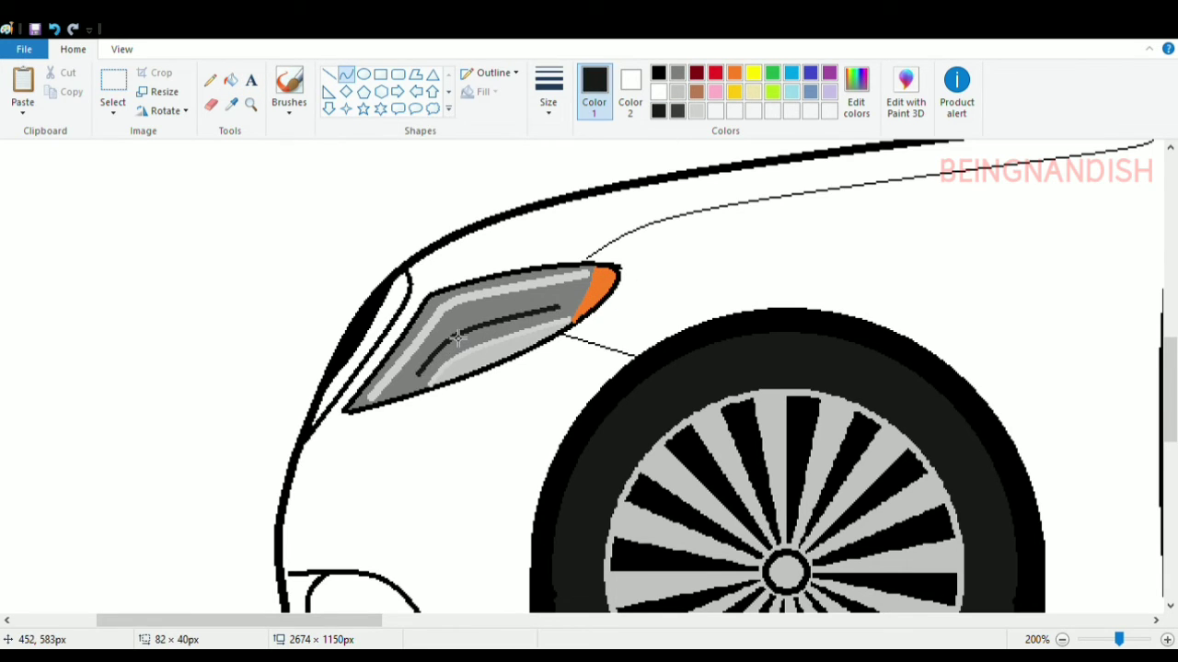
# Fill the tail light with a custom dark red
pyautogui.click(121, 49)
pyautogui.click(60, 84)
pyautogui.click(60, 85)
pyautogui.click(23, 84)
pyautogui.scroll(-4, 368, 414)
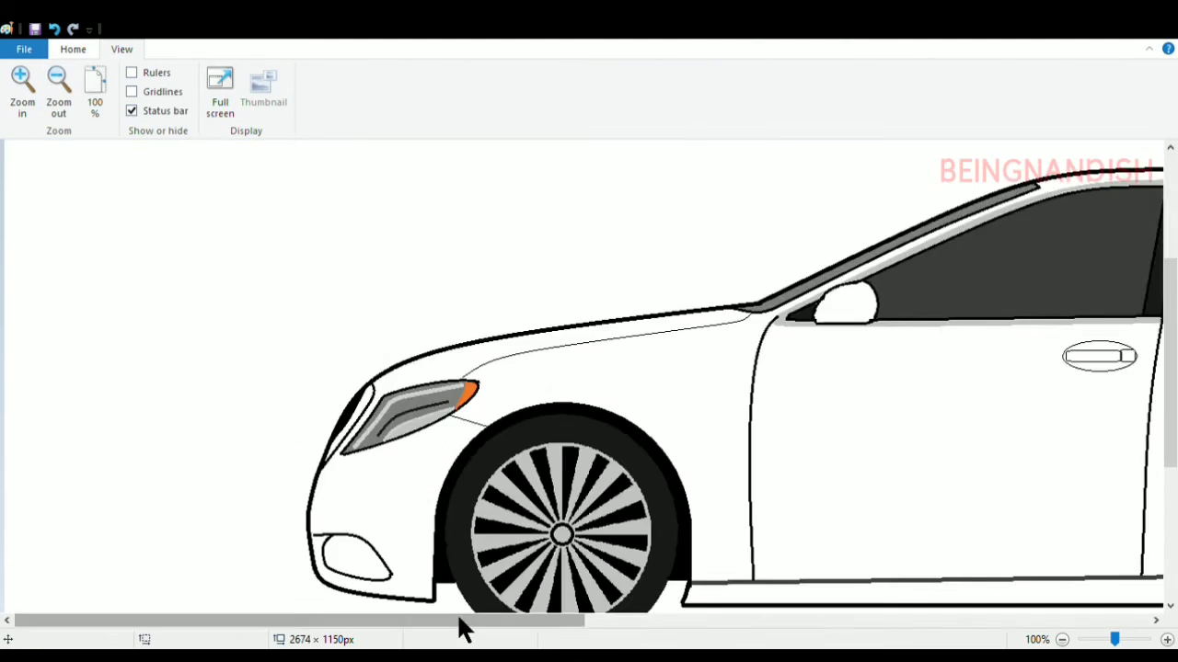
pyautogui.moveTo(459, 620); pyautogui.dragTo(1004, 620)
pyautogui.click(76, 51)
pyautogui.click(715, 72)
pyautogui.click(230, 80)
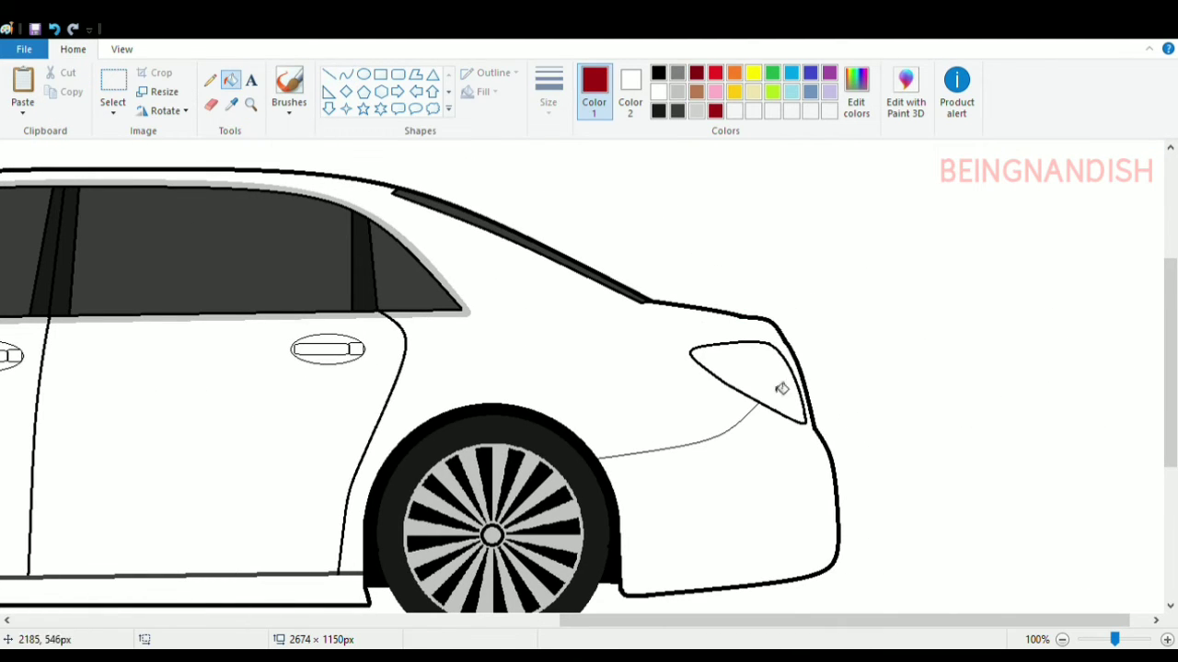
pyautogui.click(745, 368)
# Try a thin bright red curve across the upper part of the tail light
pyautogui.click(121, 49)
pyautogui.click(22, 84)
pyautogui.moveTo(611, 621); pyautogui.dragTo(830, 621)
pyautogui.click(73, 48)
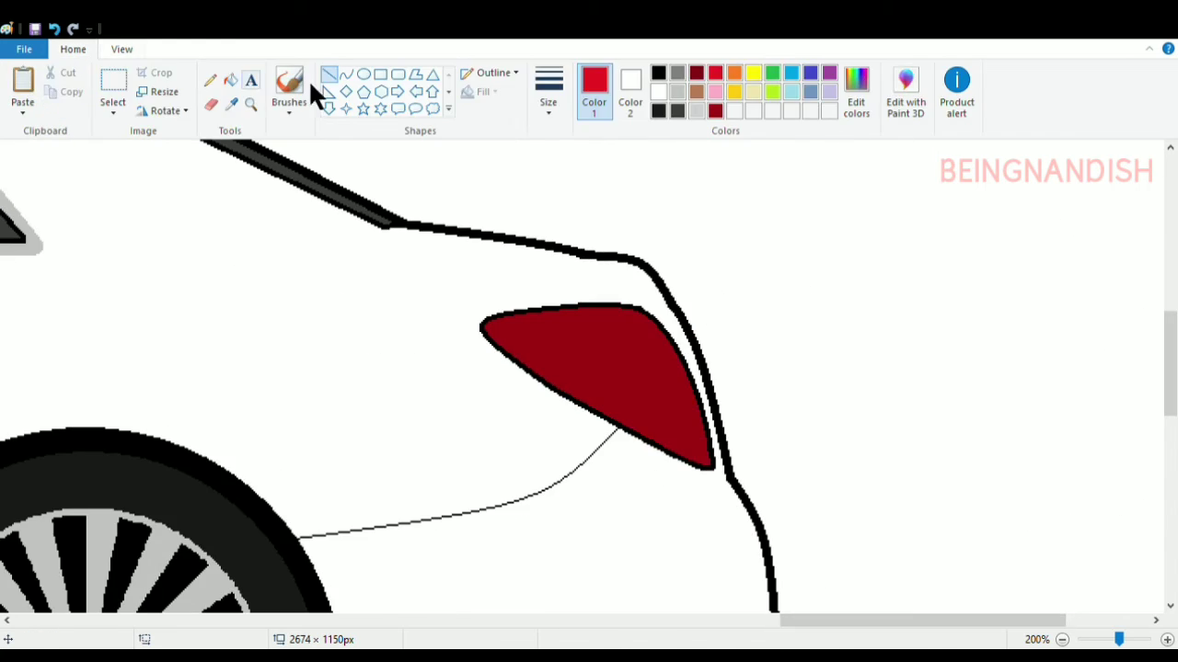
pyautogui.click(346, 74)
pyautogui.moveTo(505, 339); pyautogui.dragTo(622, 349)
pyautogui.hotkey('ctrl', 'z')
# Draw a thick bright red curved stripe across the top of the tail light
pyautogui.click(548, 89)
pyautogui.click(623, 255)
pyautogui.moveTo(505, 334)
pyautogui.mouseDown()
pyautogui.moveTo(644, 336)
pyautogui.moveTo(607, 333)
pyautogui.mouseUp()
pyautogui.click(604, 328)
pyautogui.click(550, 329)
pyautogui.click(654, 317)
# Add two more bright red curved stripes below the first, about 80 × 6 px and 73 × 9 px
pyautogui.moveTo(520, 349); pyautogui.dragTo(665, 362)
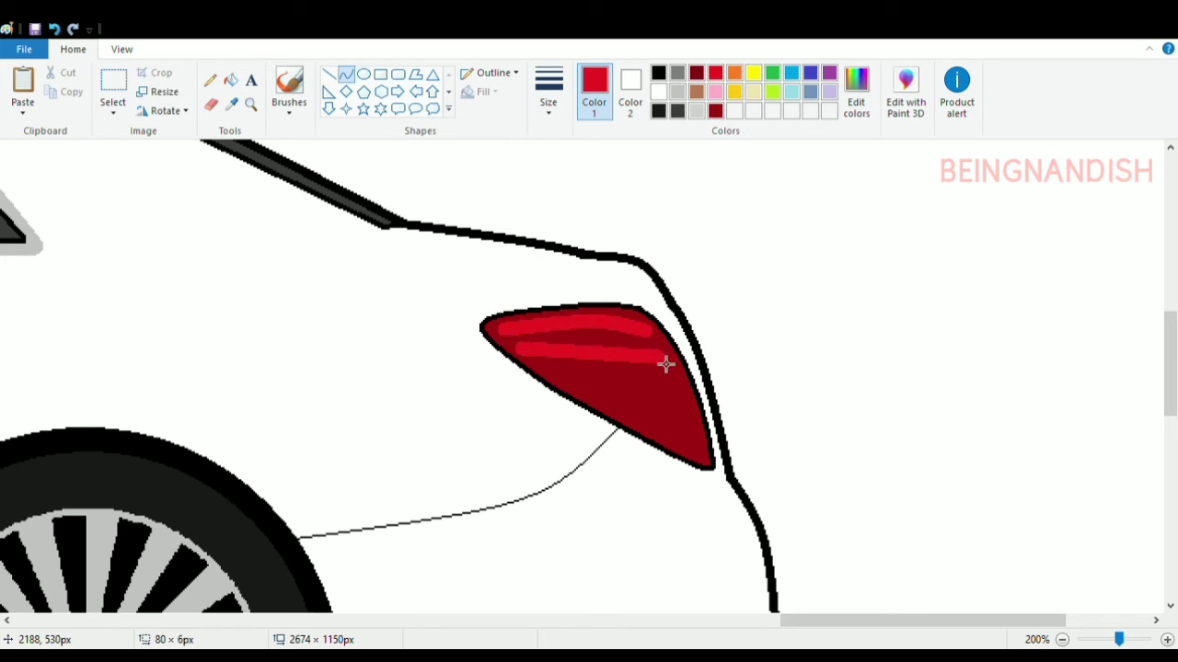
pyautogui.click(612, 348)
pyautogui.click(614, 350)
pyautogui.moveTo(549, 370); pyautogui.dragTo(662, 383)
pyautogui.click(623, 369)
pyautogui.click(624, 370)
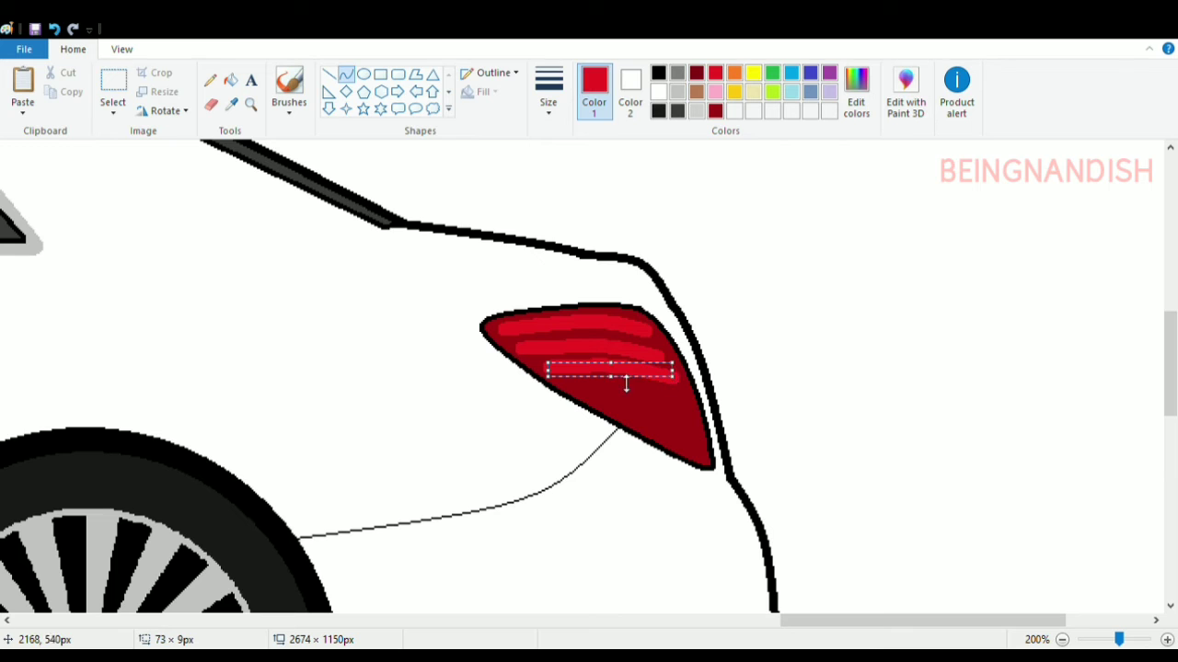
# Add a fourth bright red curved stripe in the lower part of the tail light
pyautogui.moveTo(575, 379); pyautogui.dragTo(687, 418)
pyautogui.click(796, 372)
pyautogui.click(678, 410)
# Fill the fog light in the front bumper with dark gray
pyautogui.click(122, 49)
pyautogui.click(60, 92)
pyautogui.click(61, 92)
pyautogui.click(72, 48)
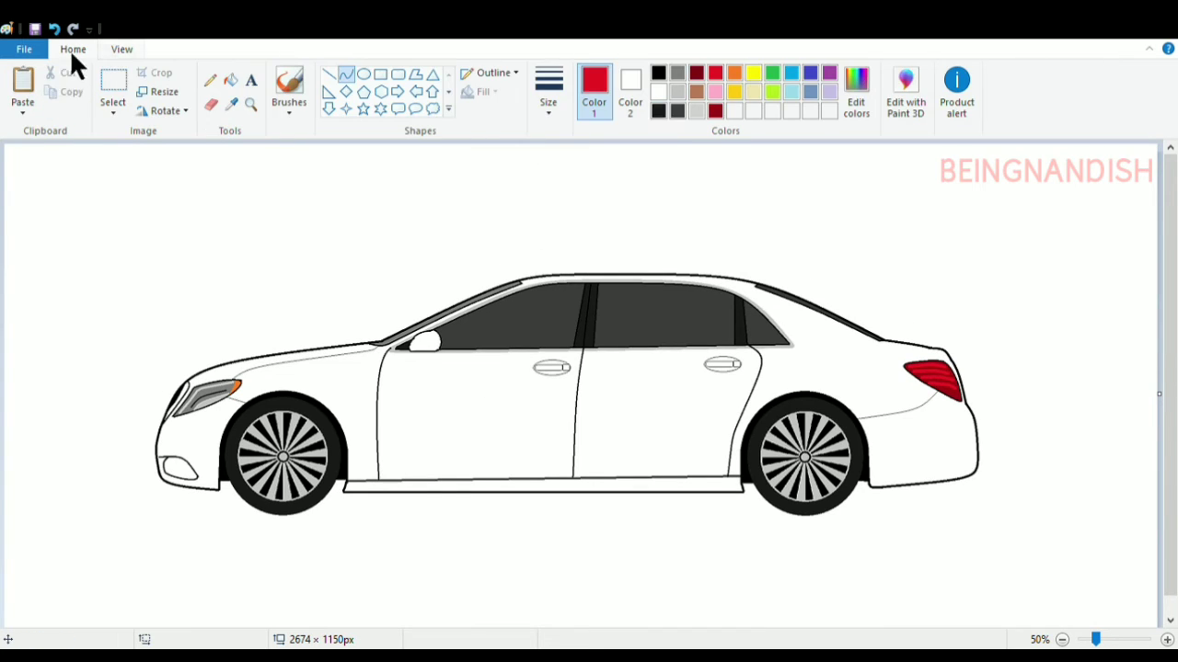
pyautogui.click(230, 81)
pyautogui.click(180, 469)
# Fill the grille surround light gray and draw short light gray slats, about 10 px and 7 px long, across the black grille
pyautogui.click(677, 92)
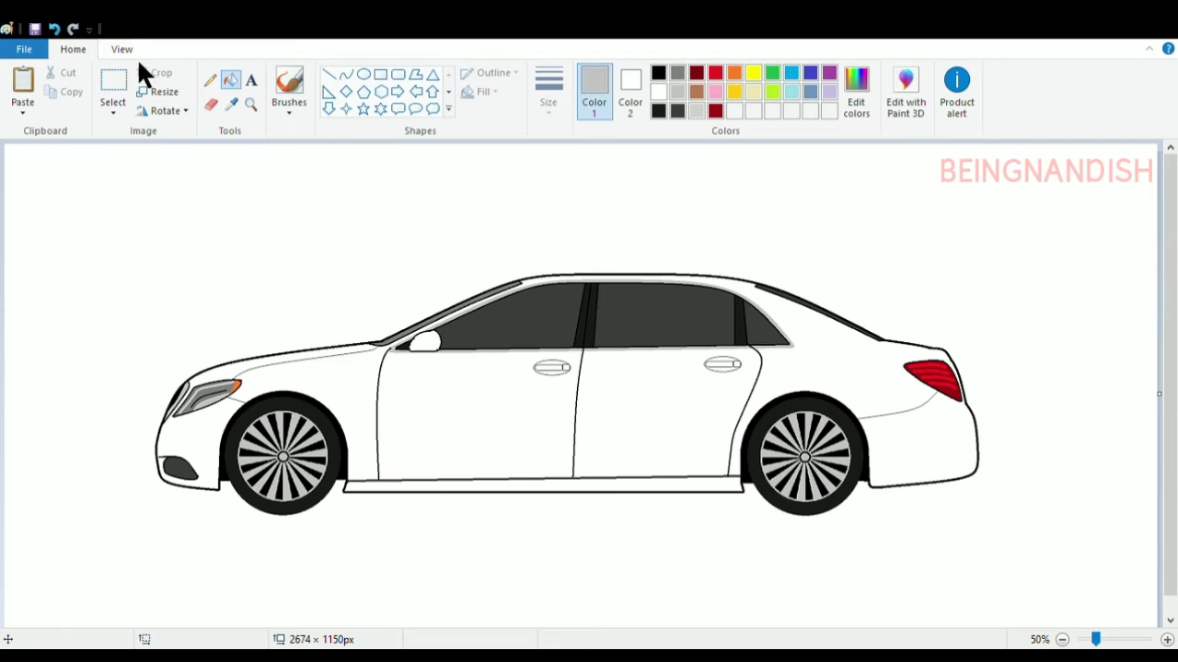
pyautogui.click(121, 49)
pyautogui.click(23, 92)
pyautogui.click(23, 92)
pyautogui.click(73, 49)
pyautogui.click(329, 74)
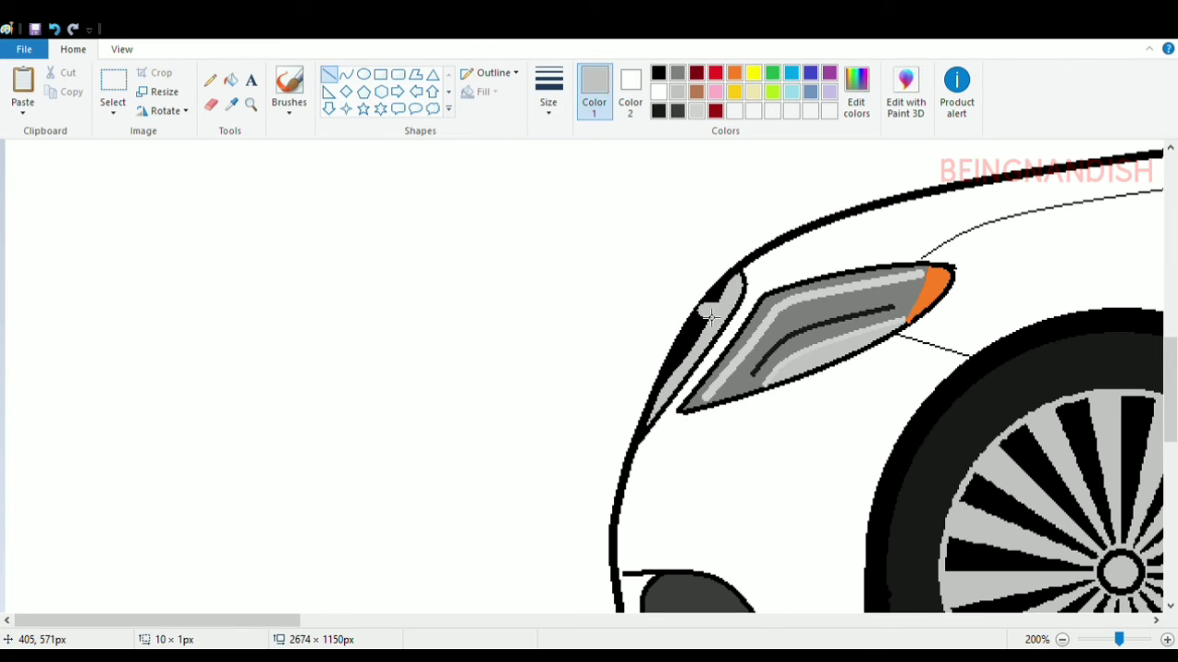
pyautogui.moveTo(690, 365); pyautogui.dragTo(675, 358)
pyautogui.click(60, 32)
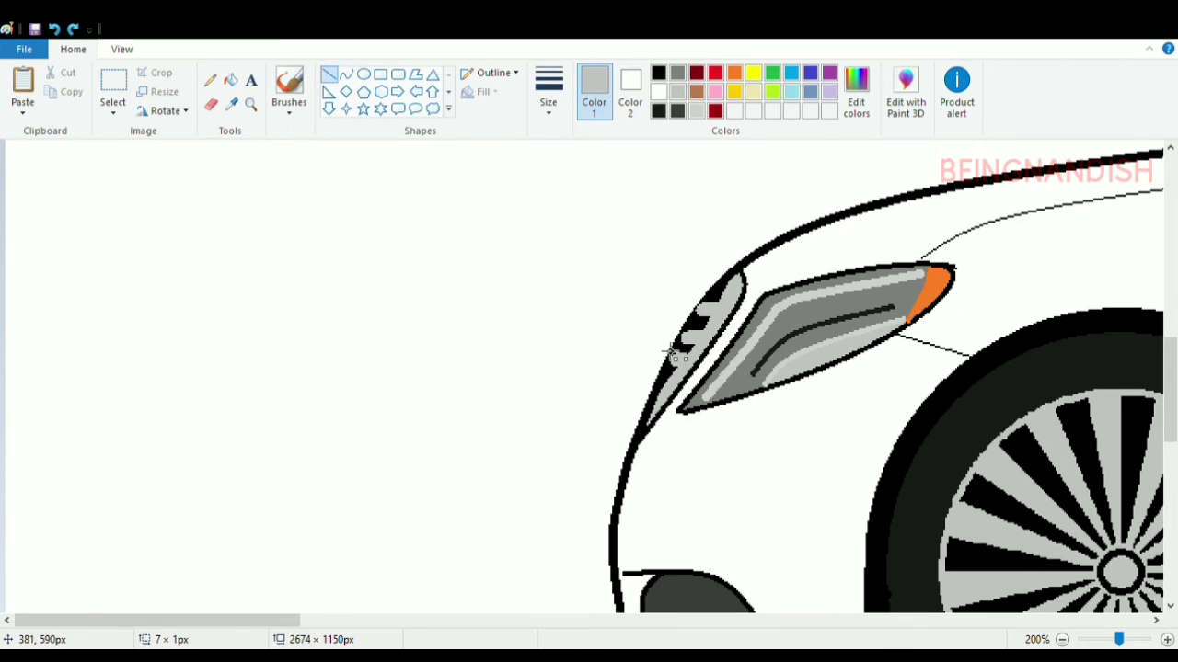
pyautogui.click(57, 30)
# Draw a black curved dome on the rear part of the roofline as the antenna base
pyautogui.click(121, 49)
pyautogui.click(59, 92)
pyautogui.click(58, 92)
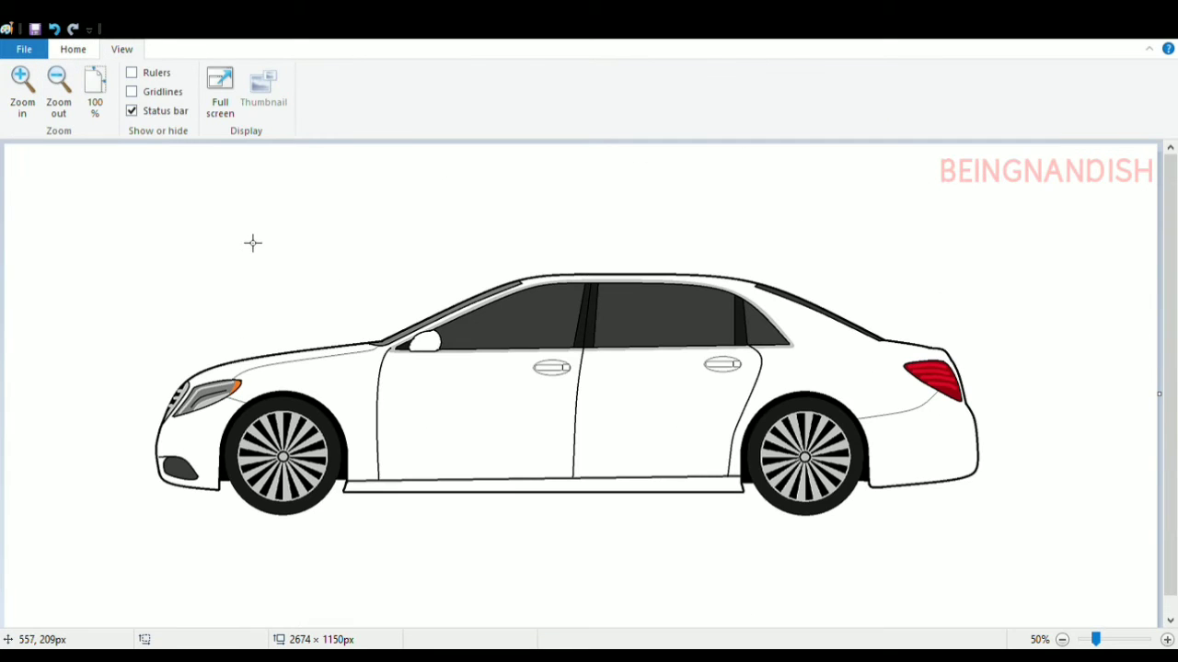
pyautogui.click(23, 92)
pyautogui.moveTo(487, 623); pyautogui.dragTo(883, 634)
pyautogui.click(72, 49)
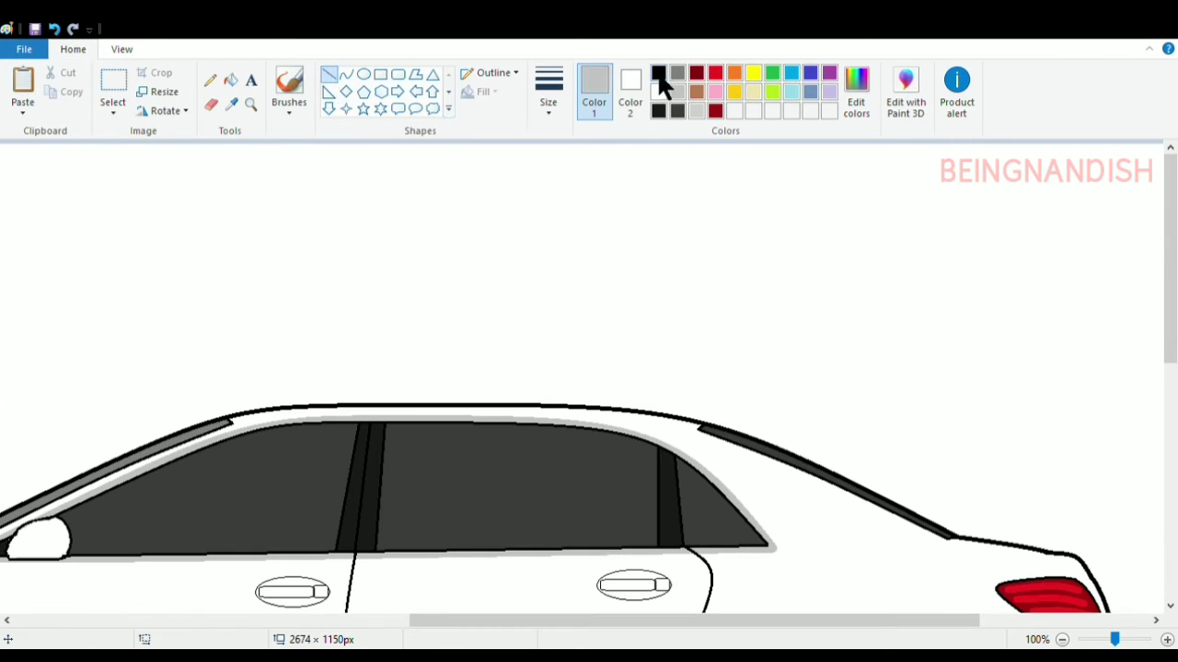
pyautogui.click(659, 74)
pyautogui.click(346, 73)
pyautogui.click(549, 92)
pyautogui.click(555, 194)
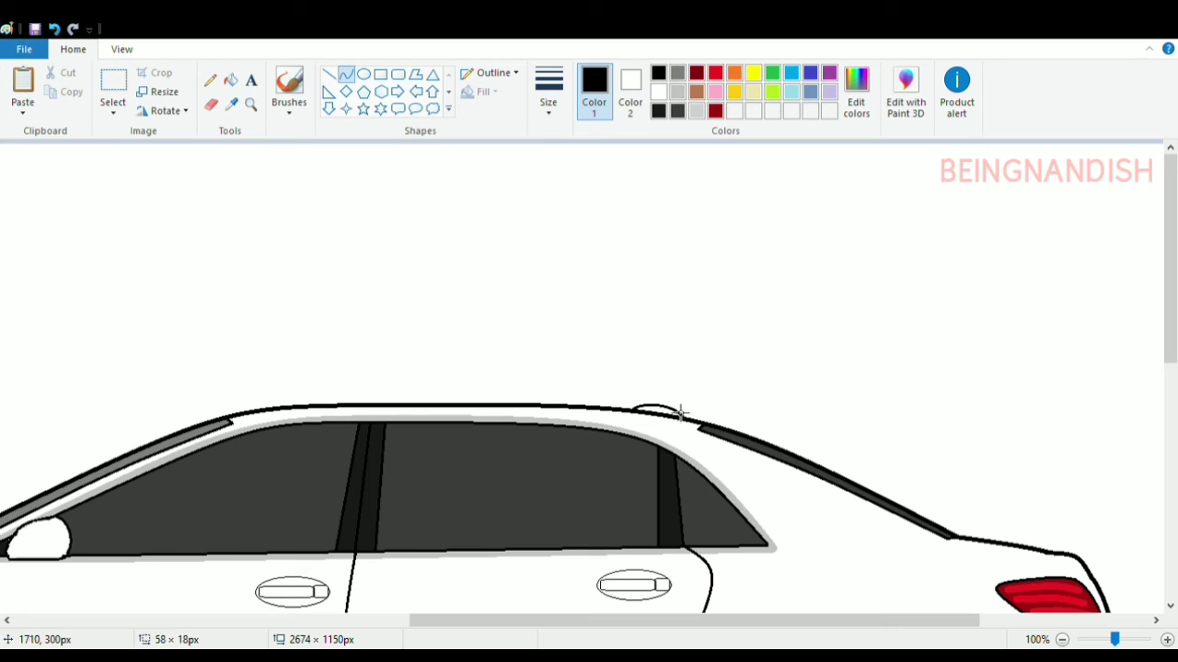
pyautogui.moveTo(690, 411); pyautogui.dragTo(659, 418)
pyautogui.click(660, 371)
# Draw the antenna's pointed fin in black on top of the dome at the rear of the roof
pyautogui.click(121, 50)
pyautogui.click(26, 92)
pyautogui.moveTo(552, 621); pyautogui.dragTo(790, 621)
pyautogui.moveTo(1170, 207); pyautogui.dragTo(1170, 286)
pyautogui.click(74, 50)
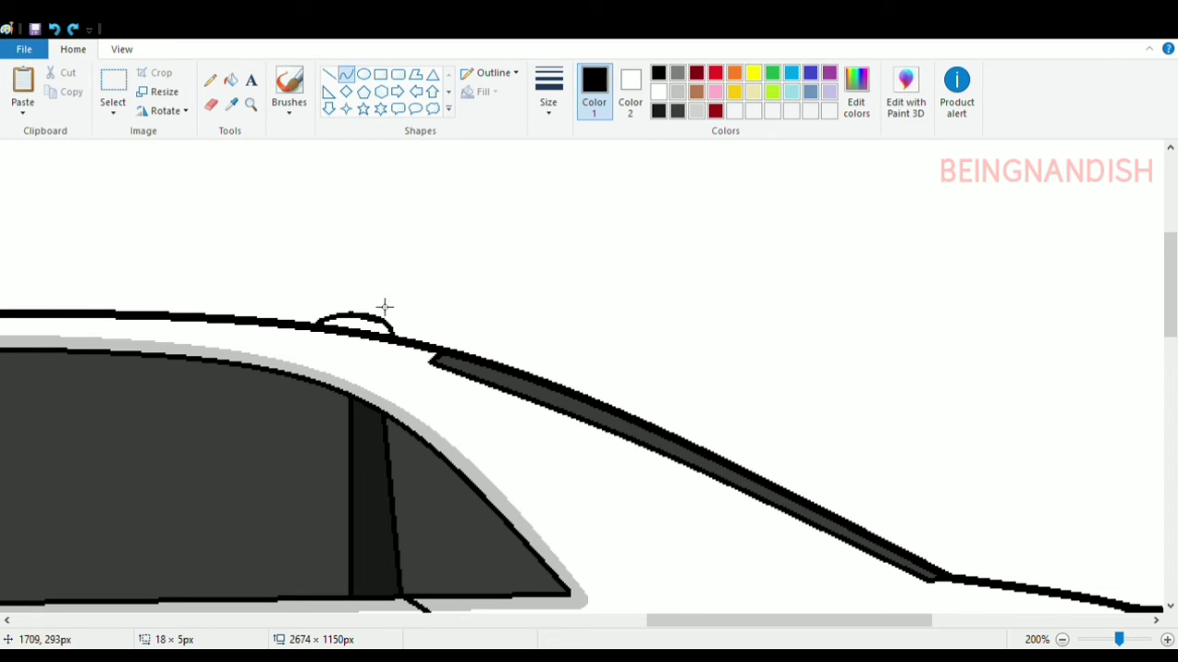
pyautogui.moveTo(385, 306); pyautogui.dragTo(400, 290)
pyautogui.click(400, 294)
pyautogui.click(410, 308)
pyautogui.click(121, 50)
pyautogui.click(66, 87)
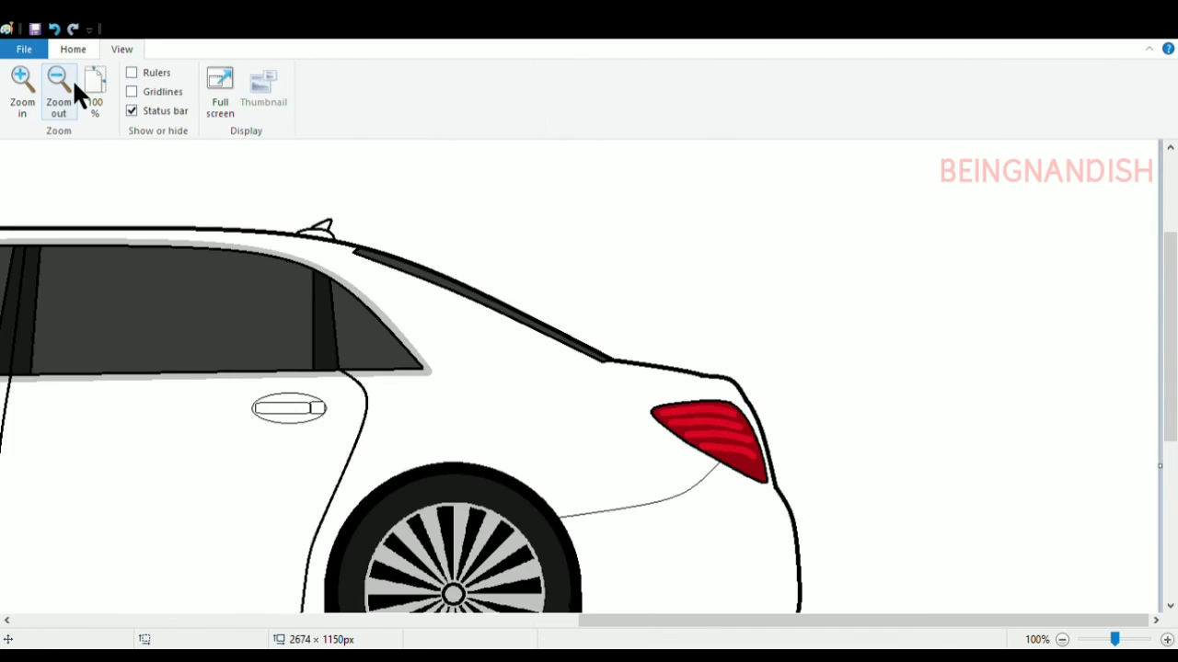
pyautogui.click(73, 81)
# Fill the car's body, both doors, side sill and side mirror with cream
pyautogui.click(81, 52)
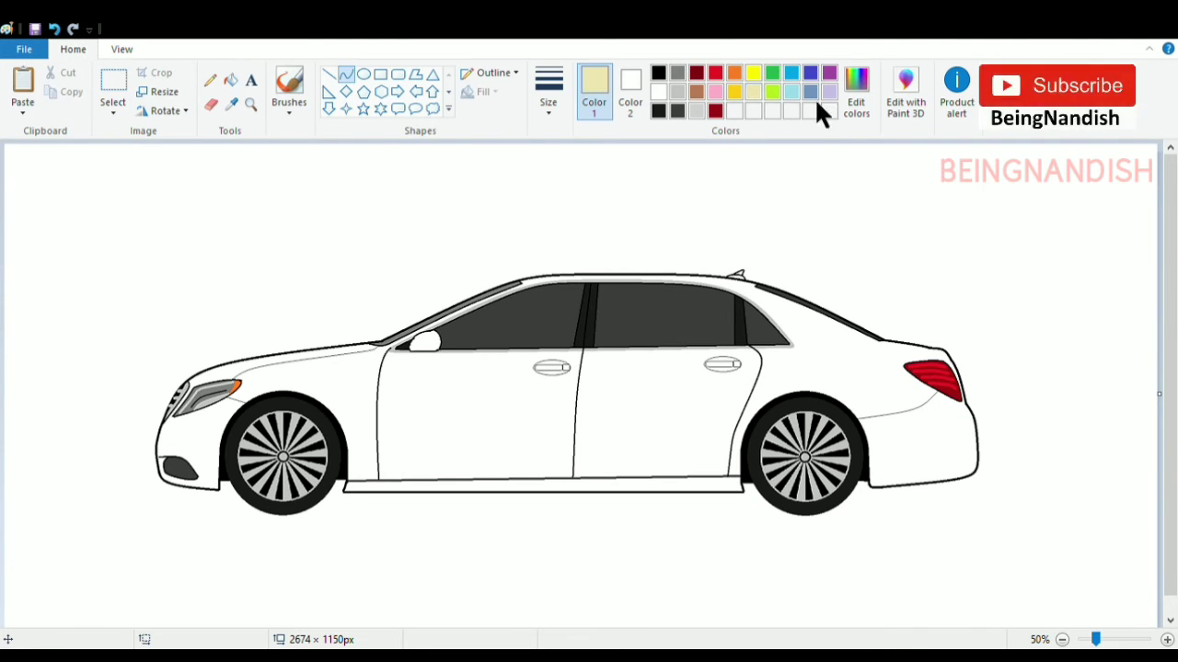
pyautogui.click(231, 80)
pyautogui.click(342, 365)
pyautogui.click(897, 447)
pyautogui.click(478, 405)
pyautogui.click(671, 396)
pyautogui.click(733, 488)
pyautogui.click(426, 342)
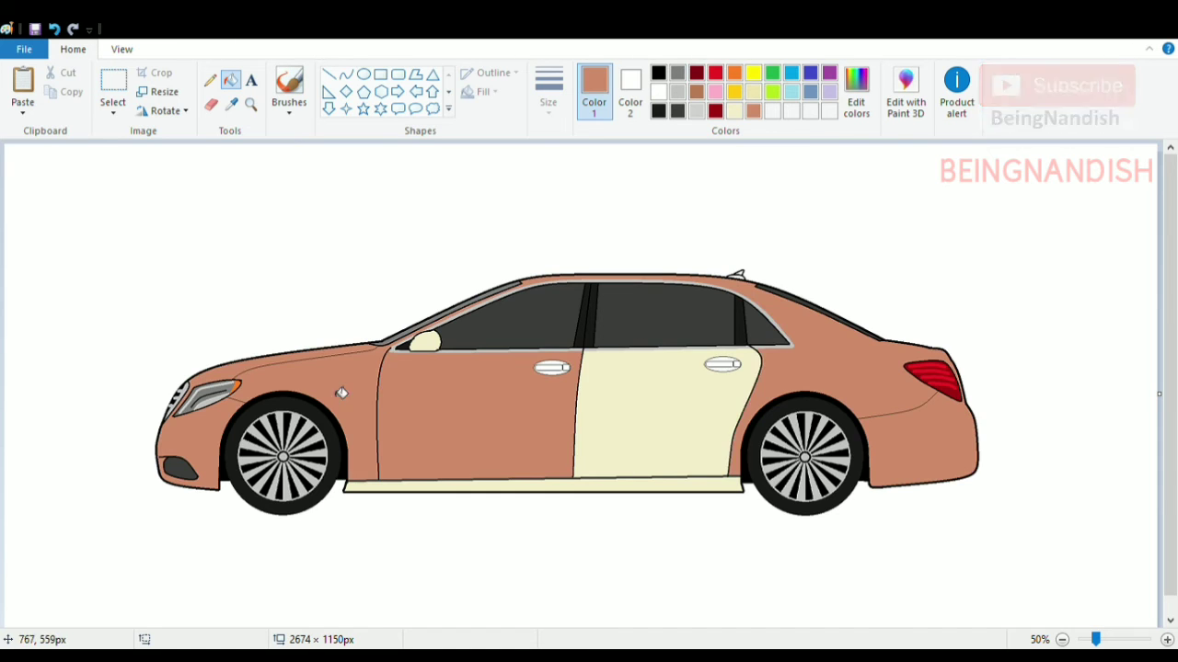
# Recolor the rear door, side mirror and side sill with salmon
pyautogui.click(715, 380)
pyautogui.click(426, 343)
pyautogui.click(540, 484)
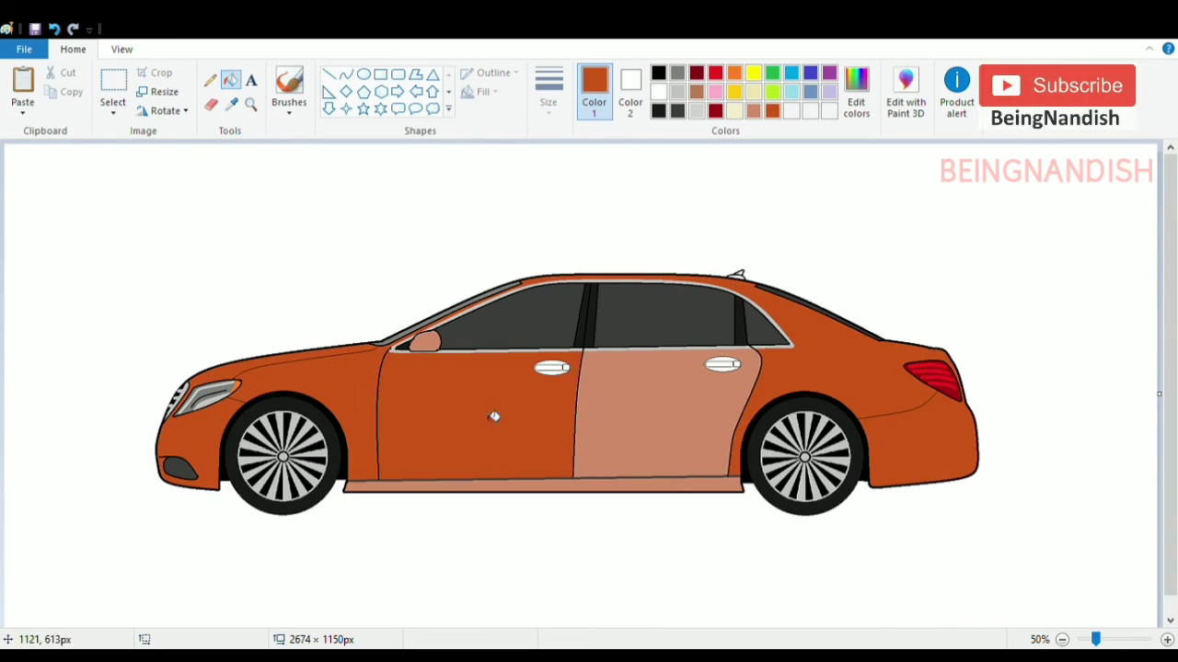
# Fill the rear door, side sill and the oval recesses around both door handles with burnt orange
pyautogui.click(662, 414)
pyautogui.click(631, 487)
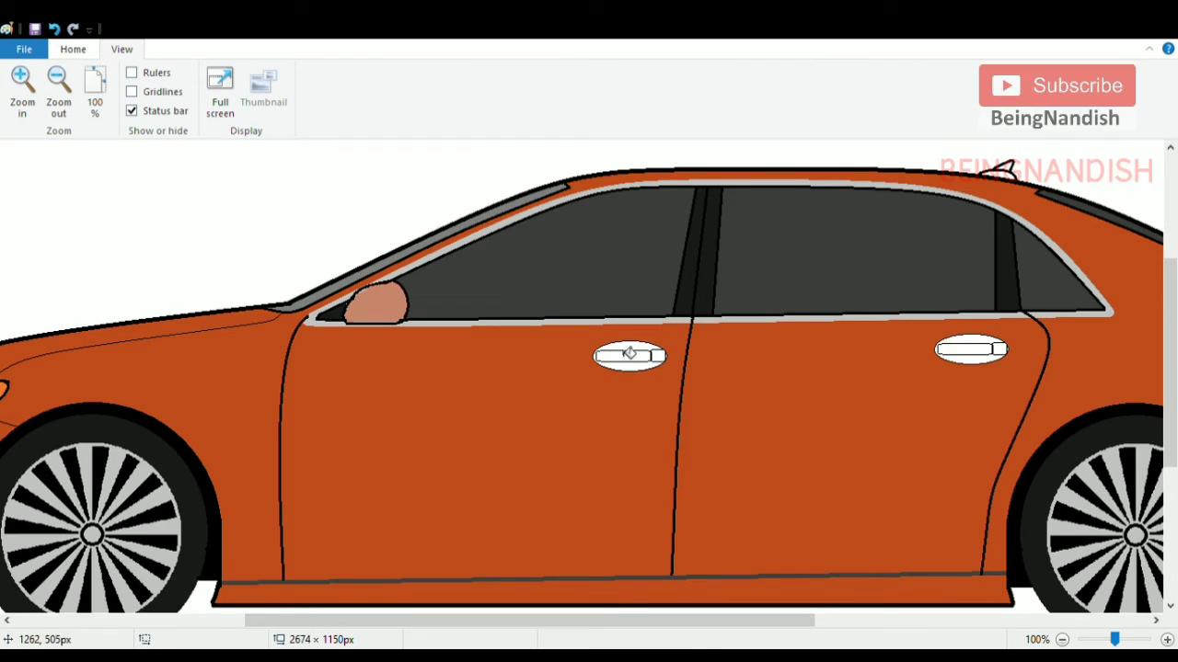
pyautogui.click(626, 348)
pyautogui.click(953, 342)
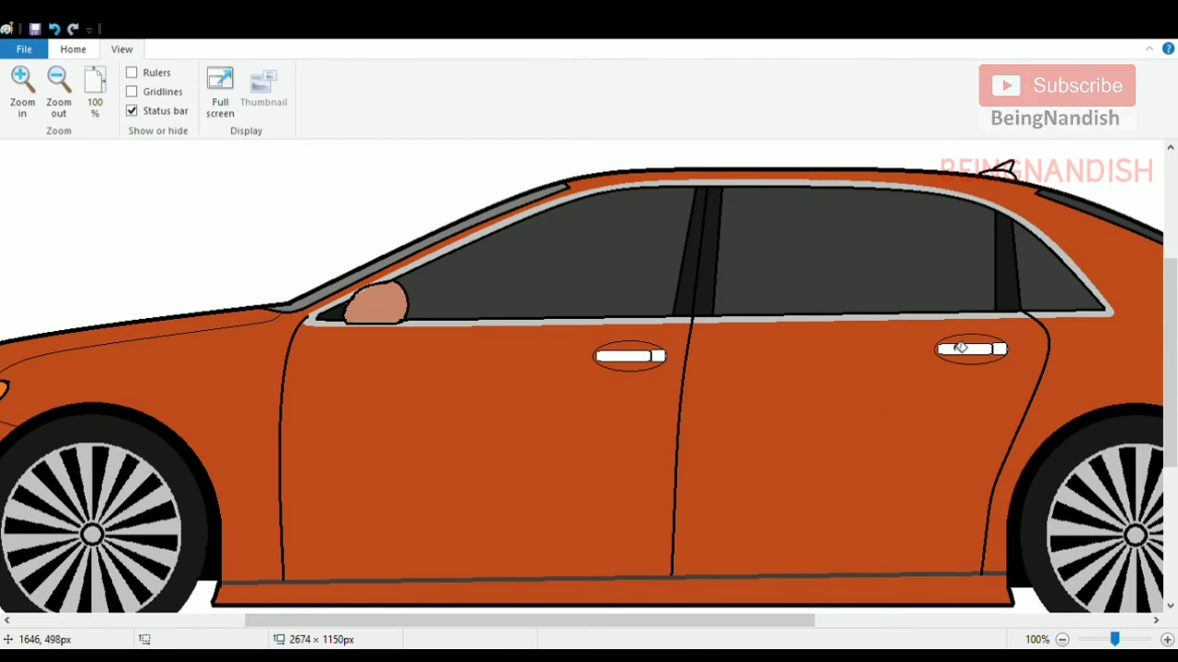
# Fill both door handles with light gray
pyautogui.click(73, 49)
pyautogui.click(629, 356)
pyautogui.click(55, 30)
pyautogui.click(696, 111)
pyautogui.click(639, 358)
pyautogui.click(991, 352)
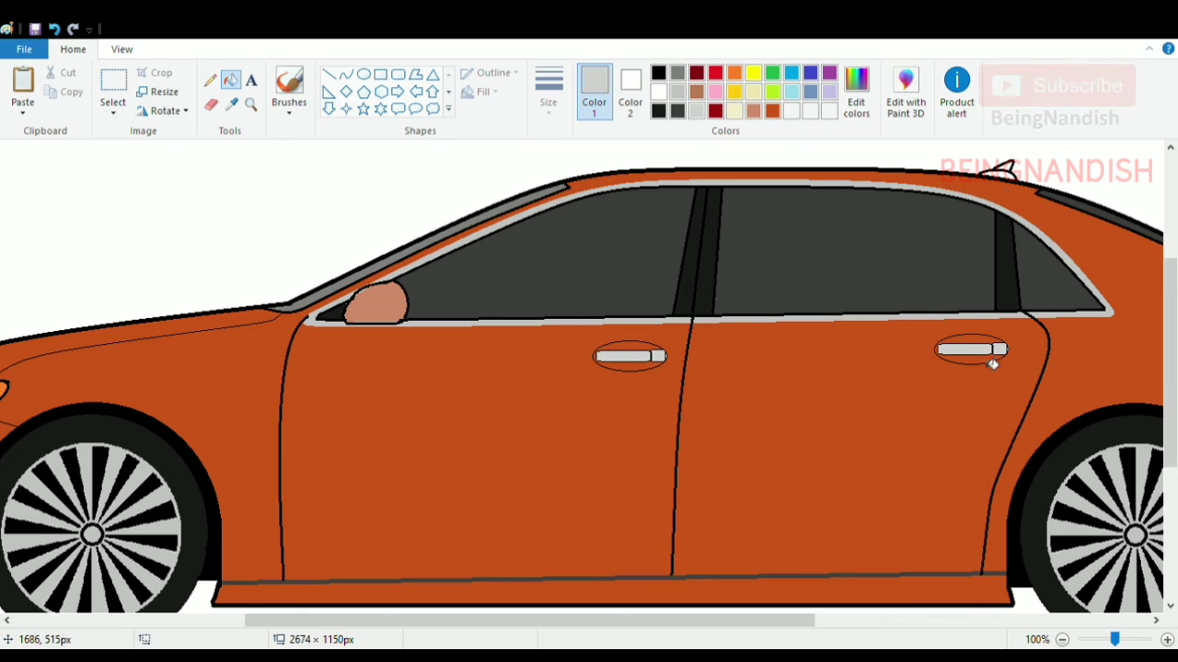
# Fill the side mirror and the roof antenna with burnt orange
pyautogui.click(379, 304)
pyautogui.moveTo(550, 621); pyautogui.dragTo(509, 626)
# Draw a thick black horizontal line across the lower part of the side mirror
pyautogui.click(122, 50)
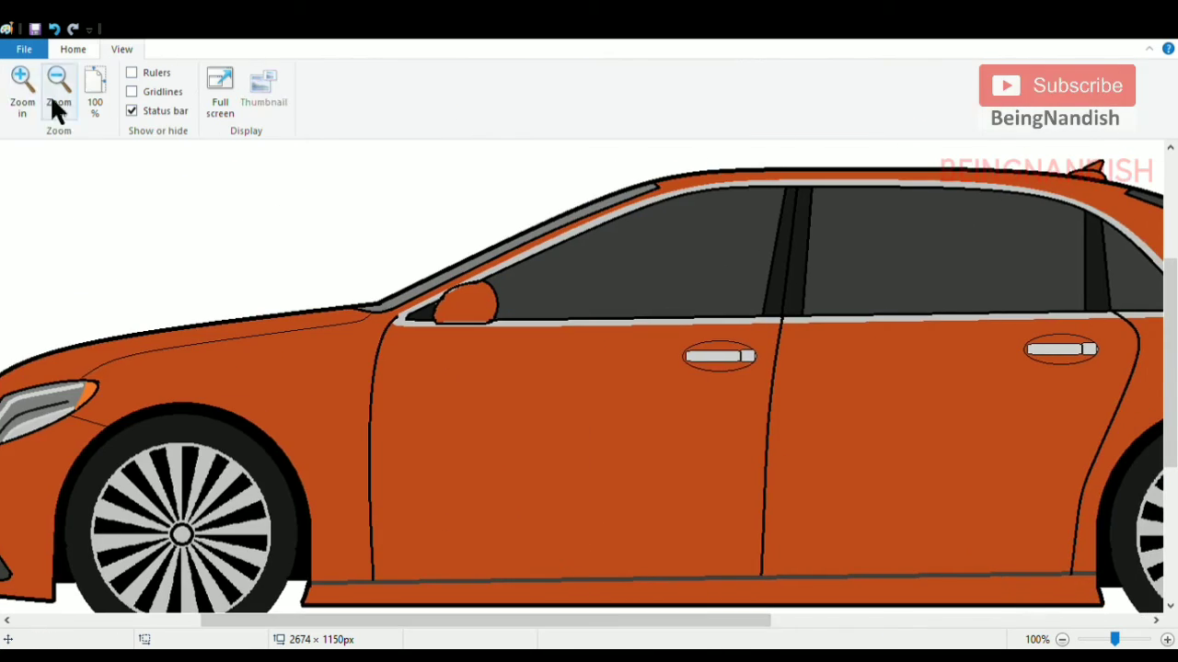
pyautogui.click(23, 90)
pyautogui.moveTo(428, 622); pyautogui.dragTo(553, 622)
pyautogui.click(73, 50)
pyautogui.click(658, 73)
pyautogui.click(345, 73)
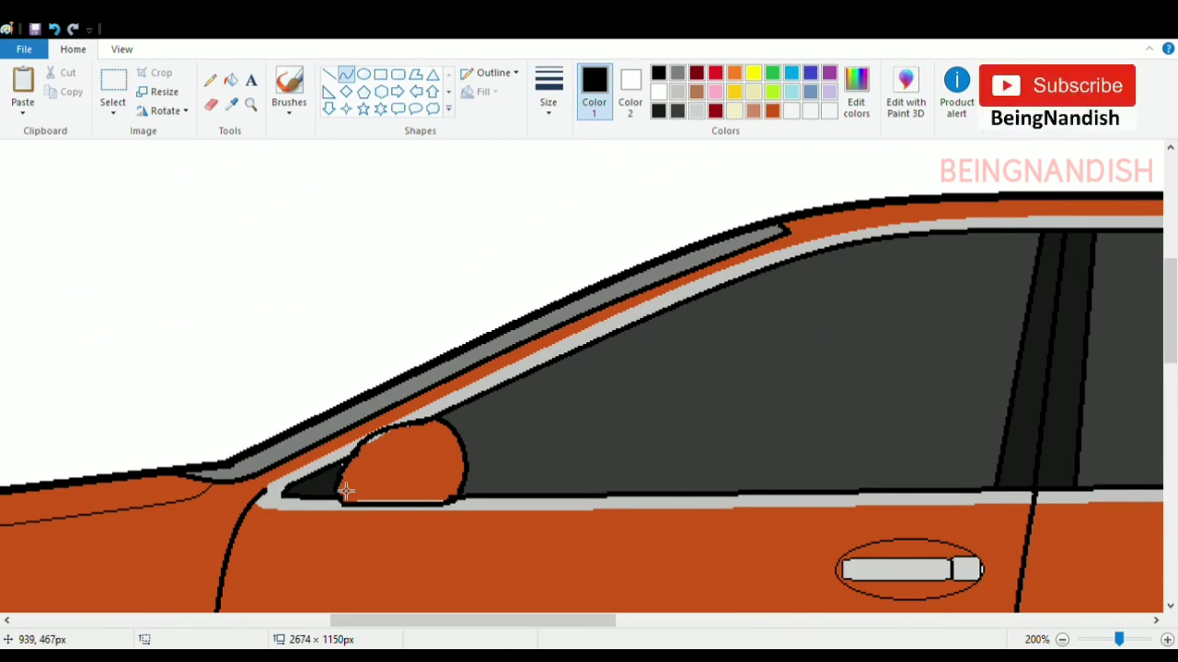
pyautogui.moveTo(384, 490); pyautogui.dragTo(474, 501)
pyautogui.moveTo(442, 478); pyautogui.dragTo(441, 331)
pyautogui.hotkey('ctrl', 'z')
pyautogui.click(329, 74)
pyautogui.click(548, 100)
pyautogui.click(589, 176)
pyautogui.moveTo(342, 482); pyautogui.dragTo(465, 489)
# Draw a thin black curve above the side mirror's line and fill the enclosed strip with very light gray
pyautogui.click(548, 103)
pyautogui.click(579, 143)
pyautogui.click(346, 74)
pyautogui.moveTo(373, 484); pyautogui.dragTo(474, 468)
pyautogui.moveTo(416, 473); pyautogui.dragTo(395, 471)
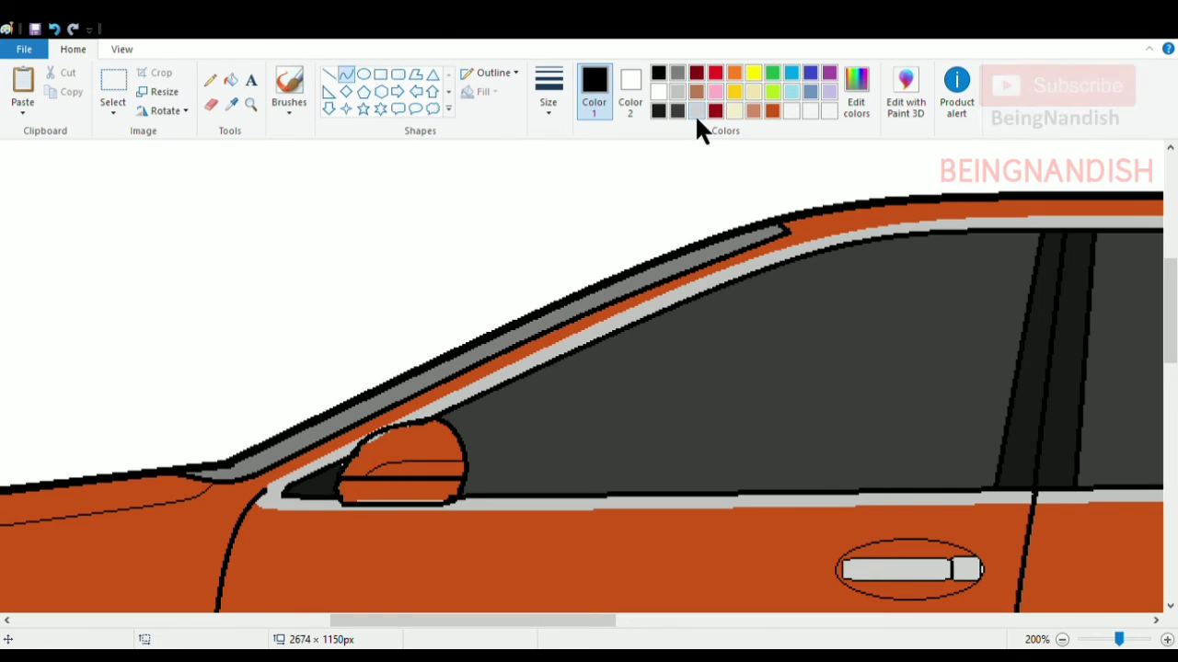
pyautogui.click(228, 80)
pyautogui.click(414, 469)
pyautogui.click(426, 470)
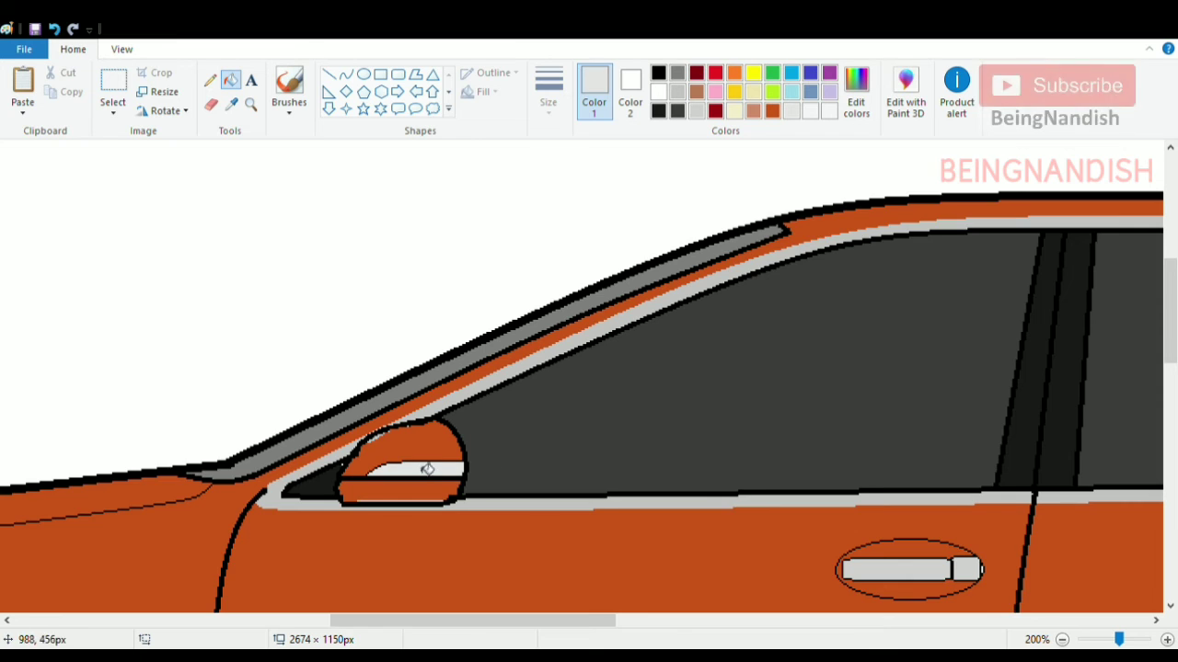
# Recolor both door handles, including their small end pieces, with the same very light gray as the mirror strip
pyautogui.scroll(-3, 429, 471)
pyautogui.click(897, 453)
pyautogui.click(965, 451)
pyautogui.moveTo(528, 620); pyautogui.dragTo(759, 620)
pyautogui.click(710, 438)
pyautogui.click(670, 439)
# Draw a black near-vertical line down the middle of the dark pillar behind the rear door window
pyautogui.click(658, 74)
pyautogui.click(328, 80)
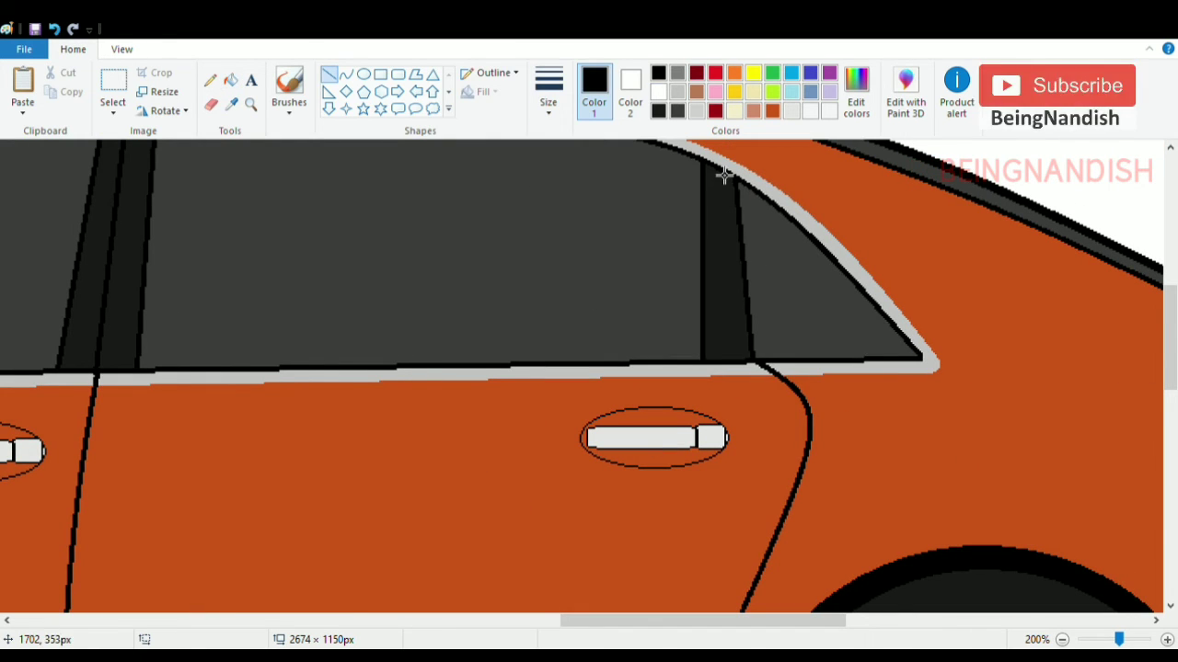
pyautogui.moveTo(723, 171); pyautogui.dragTo(730, 362)
pyautogui.click(122, 49)
pyautogui.click(59, 89)
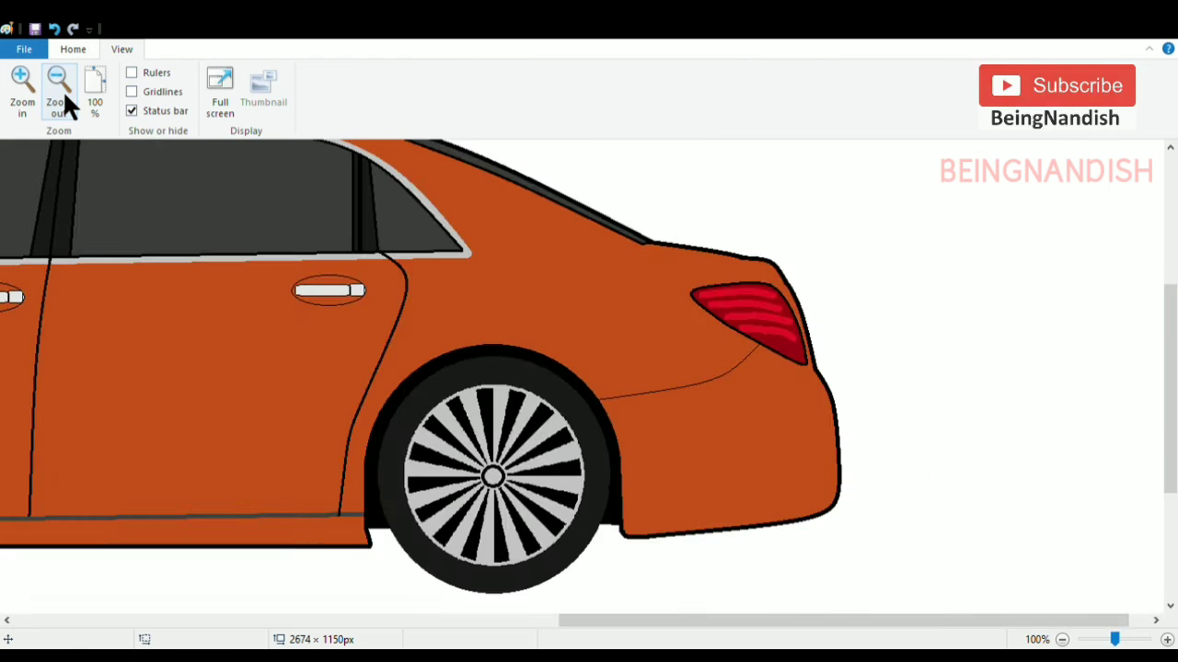
pyautogui.click(58, 89)
# Draw a narrow very light gray rounded rectangle across the middle of the front fog light
pyautogui.click(25, 107)
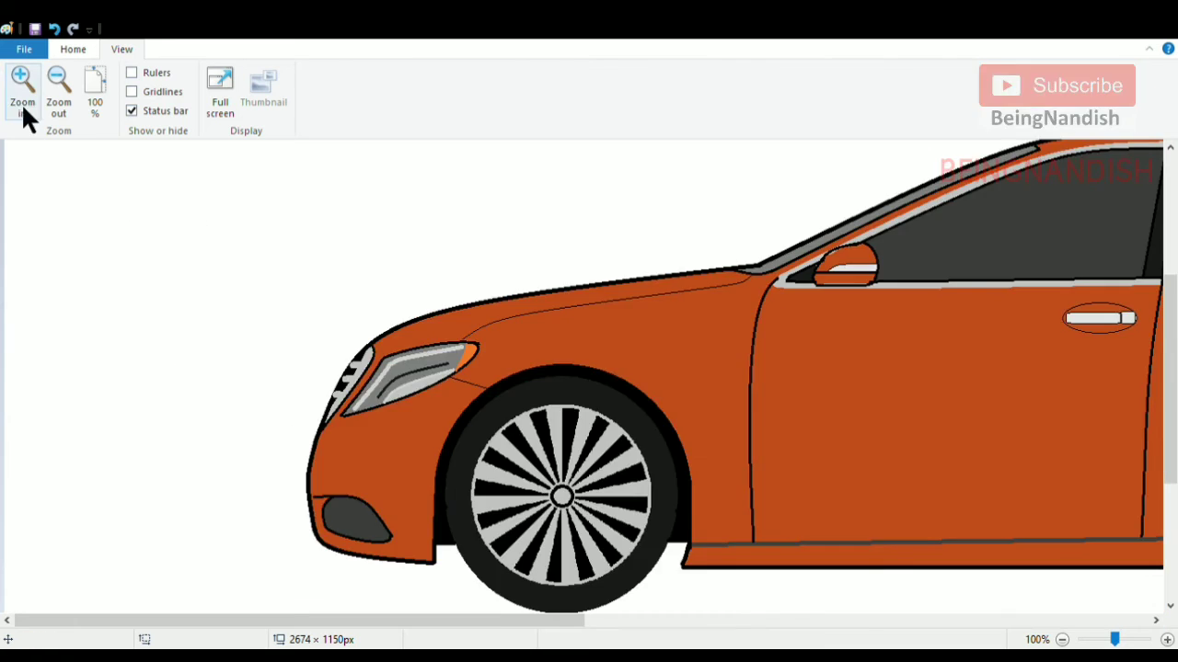
pyautogui.click(23, 103)
pyautogui.click(73, 50)
pyautogui.click(791, 113)
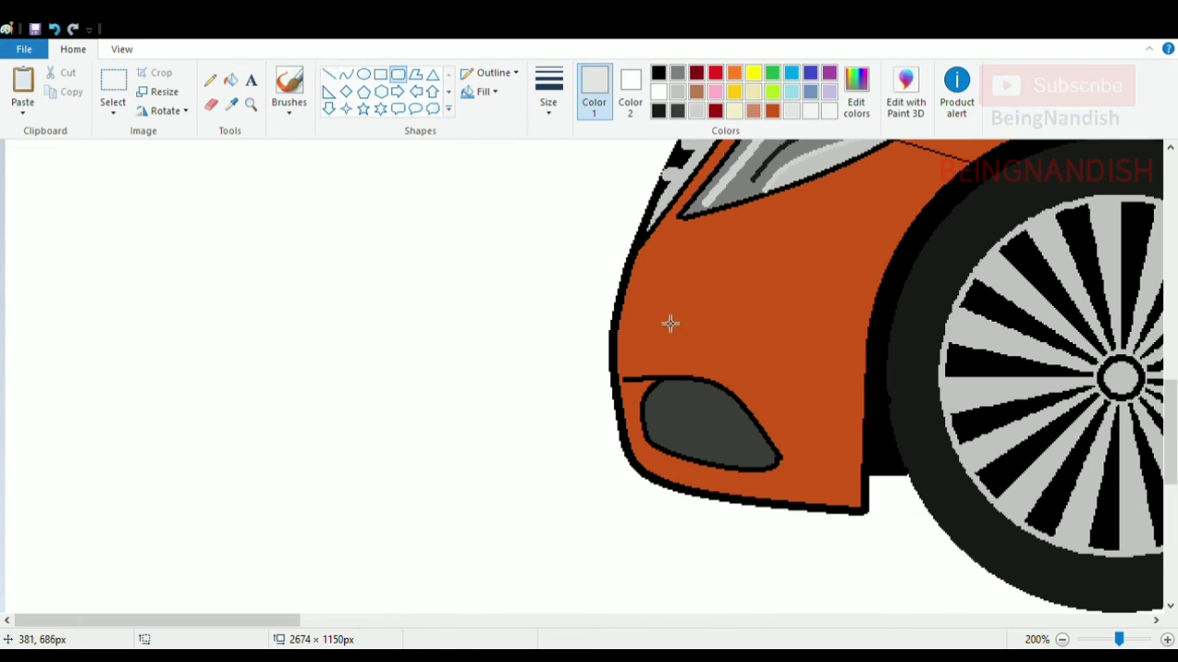
pyautogui.moveTo(646, 418); pyautogui.dragTo(760, 434)
pyautogui.click(705, 436)
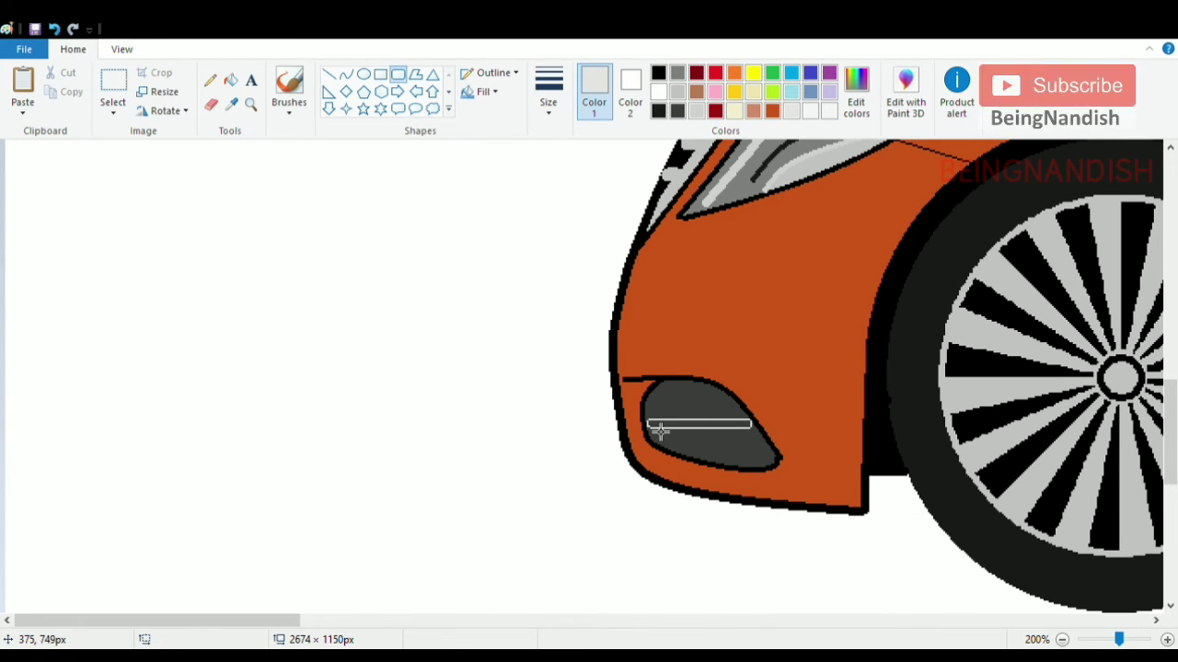
# Try to draw a light gray curve about 49 × 82 px along the front edge of the grille
pyautogui.scroll(3, 742, 389)
pyautogui.click(346, 74)
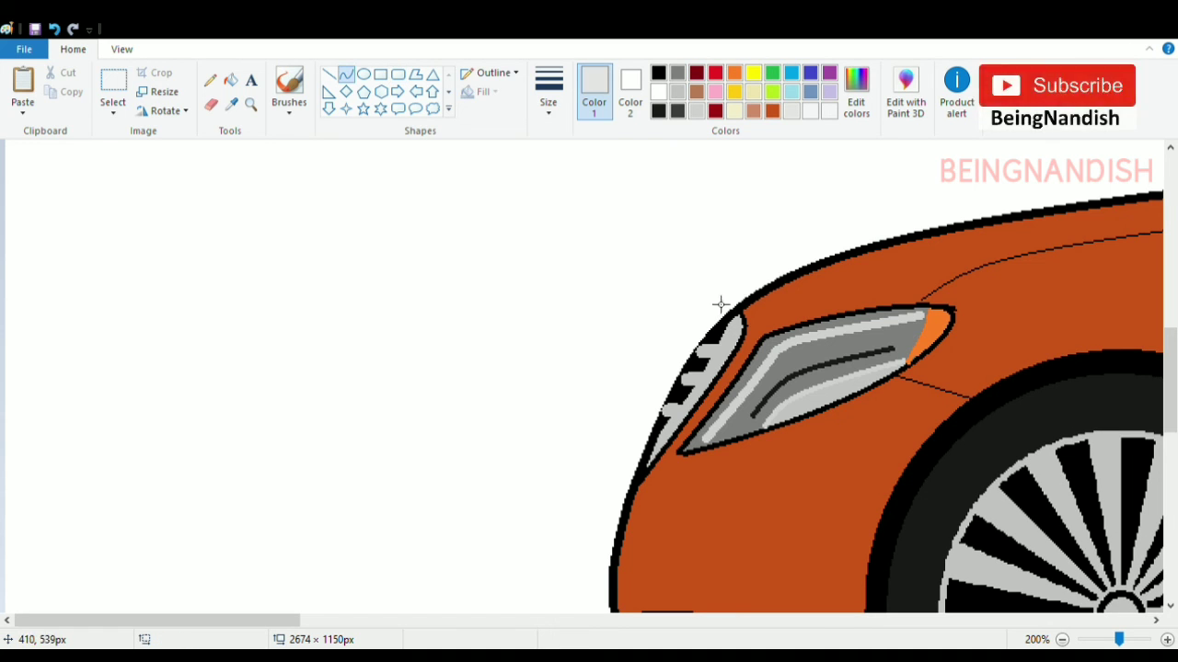
pyautogui.moveTo(734, 314); pyautogui.dragTo(647, 464)
pyautogui.moveTo(688, 387); pyautogui.dragTo(672, 378)
pyautogui.click(593, 309)
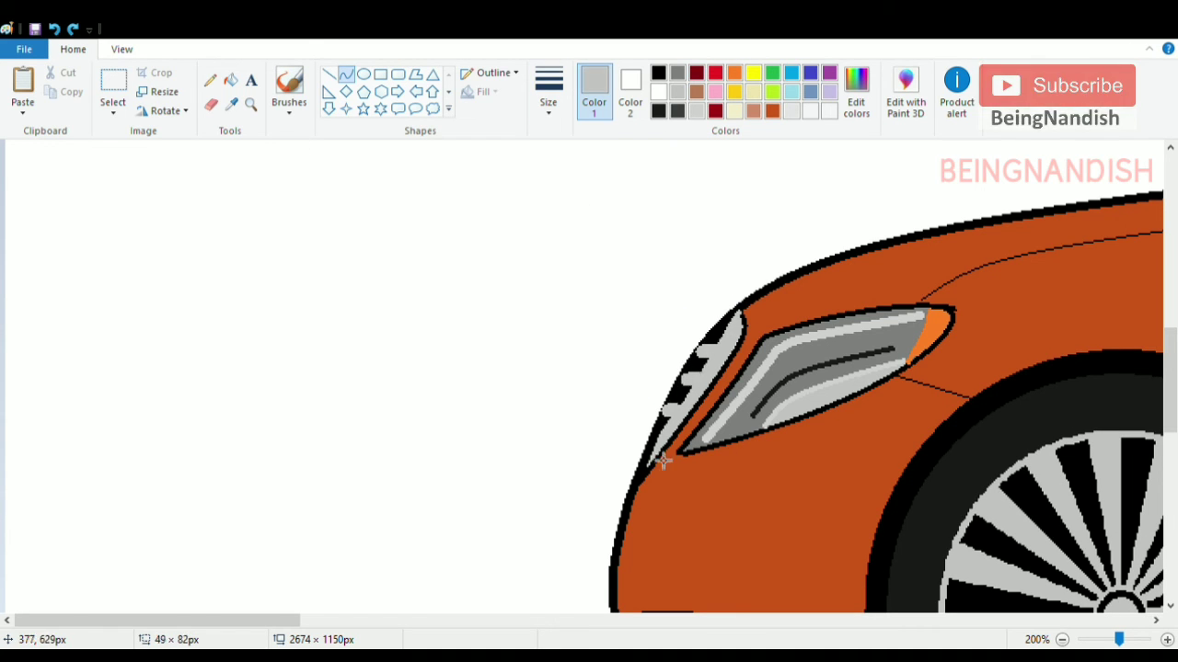
# Try to draw a light gray trim line about 889 × 13 px across the lower doors above the sill
pyautogui.click(121, 49)
pyautogui.click(58, 87)
pyautogui.click(58, 87)
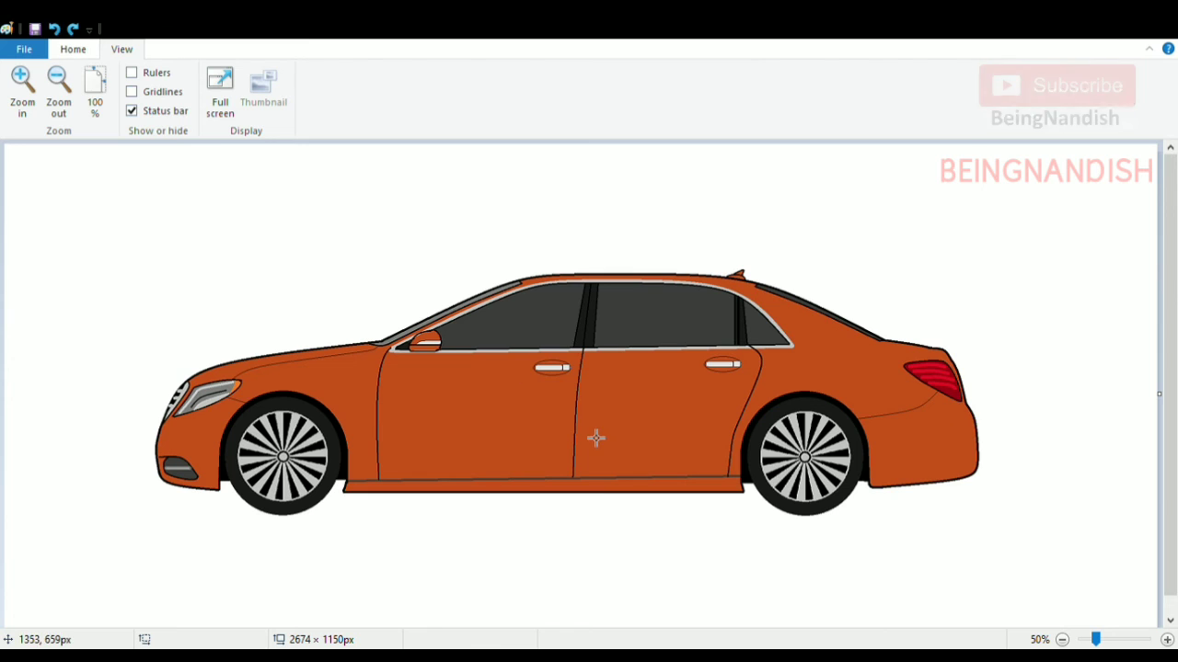
pyautogui.click(74, 49)
pyautogui.moveTo(355, 471); pyautogui.dragTo(746, 473)
pyautogui.click(54, 29)
pyautogui.click(342, 73)
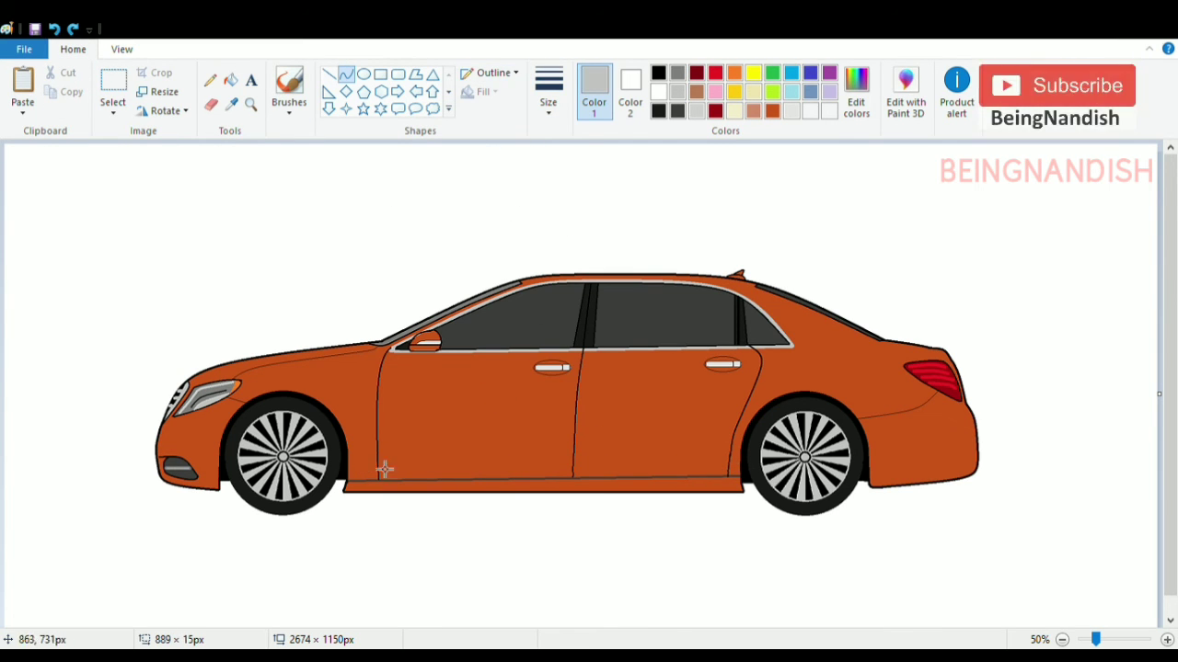
pyautogui.moveTo(354, 468); pyautogui.dragTo(737, 461)
pyautogui.click(549, 92)
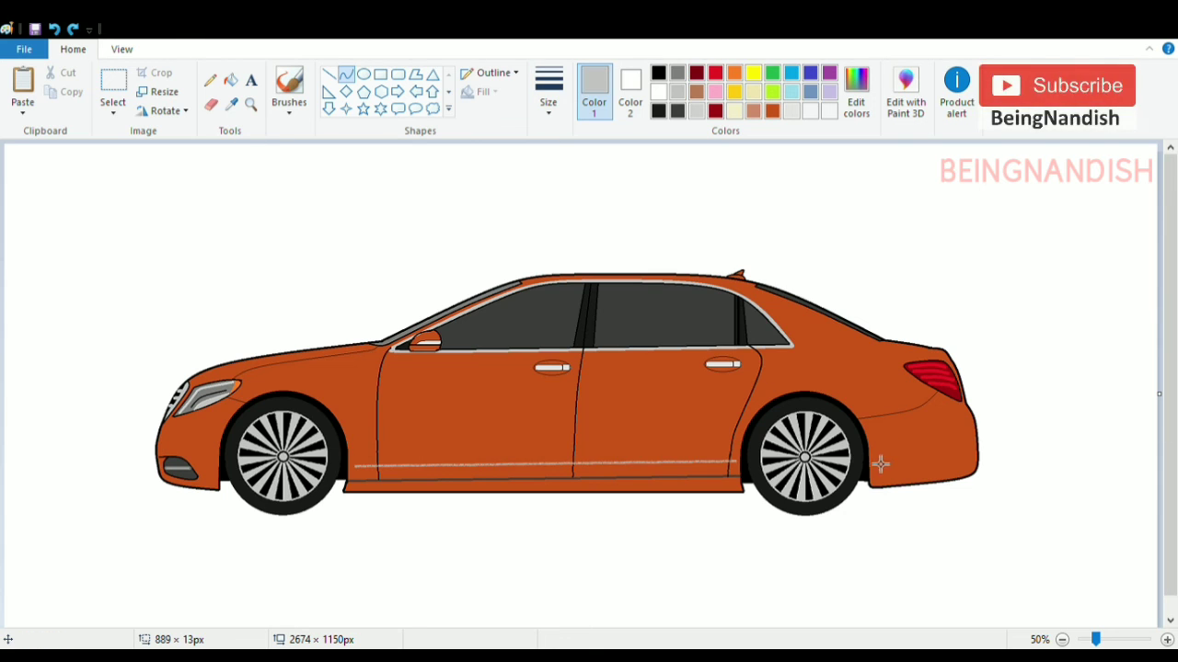
pyautogui.click(832, 446)
pyautogui.click(54, 29)
# Draw a straight light gray trim line about 847 × 12 px across the lower doors, just above the sill
pyautogui.click(122, 50)
pyautogui.click(21, 90)
pyautogui.scroll(-4, 362, 261)
pyautogui.moveTo(427, 621); pyautogui.dragTo(698, 621)
pyautogui.click(74, 50)
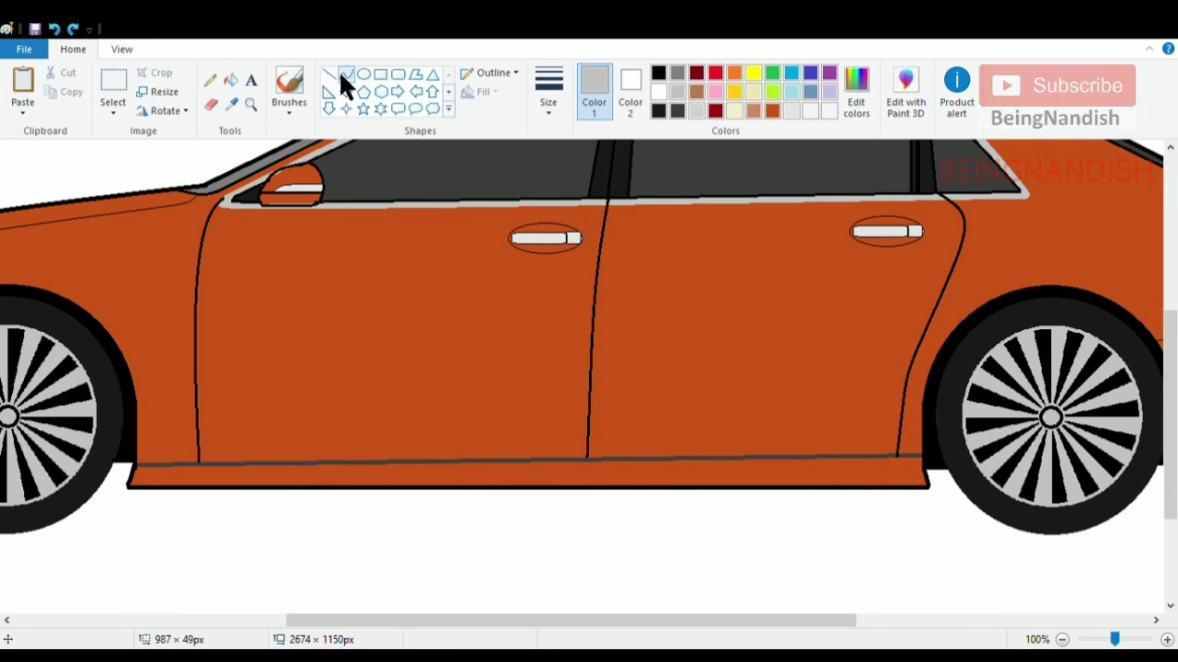
pyautogui.moveTo(156, 448)
pyautogui.mouseDown()
pyautogui.moveTo(907, 436)
pyautogui.moveTo(901, 445)
pyautogui.mouseUp()
pyautogui.moveTo(718, 449); pyautogui.dragTo(713, 451)
pyautogui.moveTo(164, 458); pyautogui.dragTo(885, 448)
pyautogui.moveTo(158, 457); pyautogui.dragTo(888, 448)
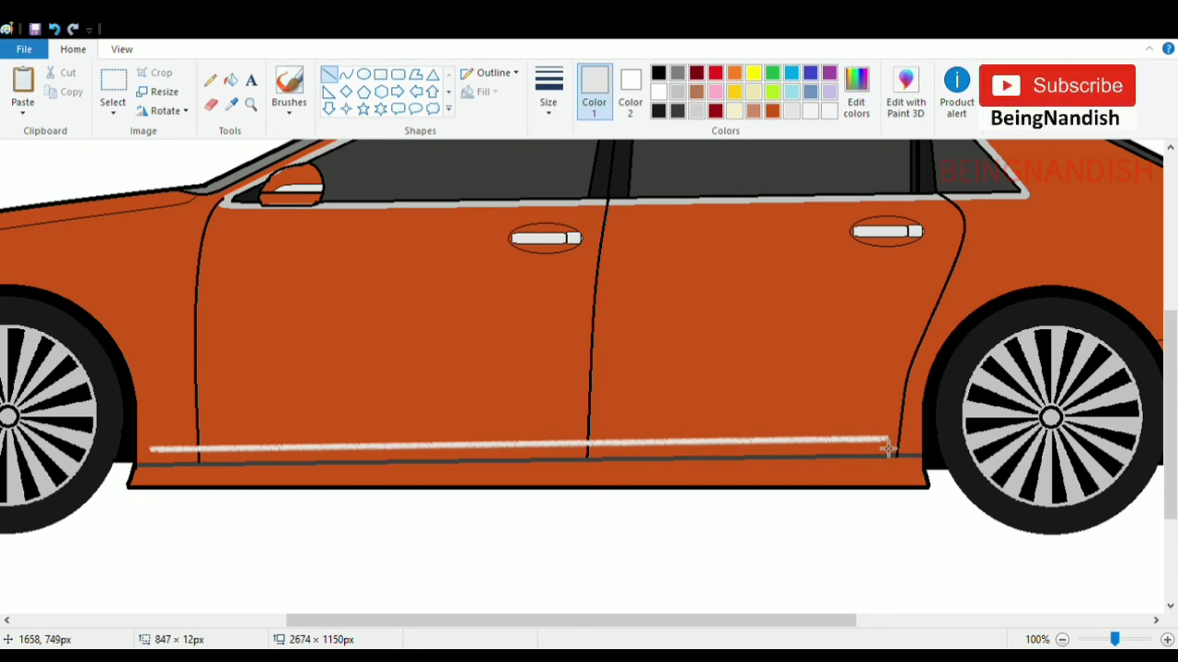
pyautogui.click(779, 375)
# Draw a matching light gray trim line across the rear bumper behind the rear wheel
pyautogui.moveTo(368, 621); pyautogui.dragTo(665, 620)
pyautogui.moveTo(597, 425); pyautogui.dragTo(802, 413)
pyautogui.click(854, 385)
pyautogui.click(121, 49)
pyautogui.click(64, 101)
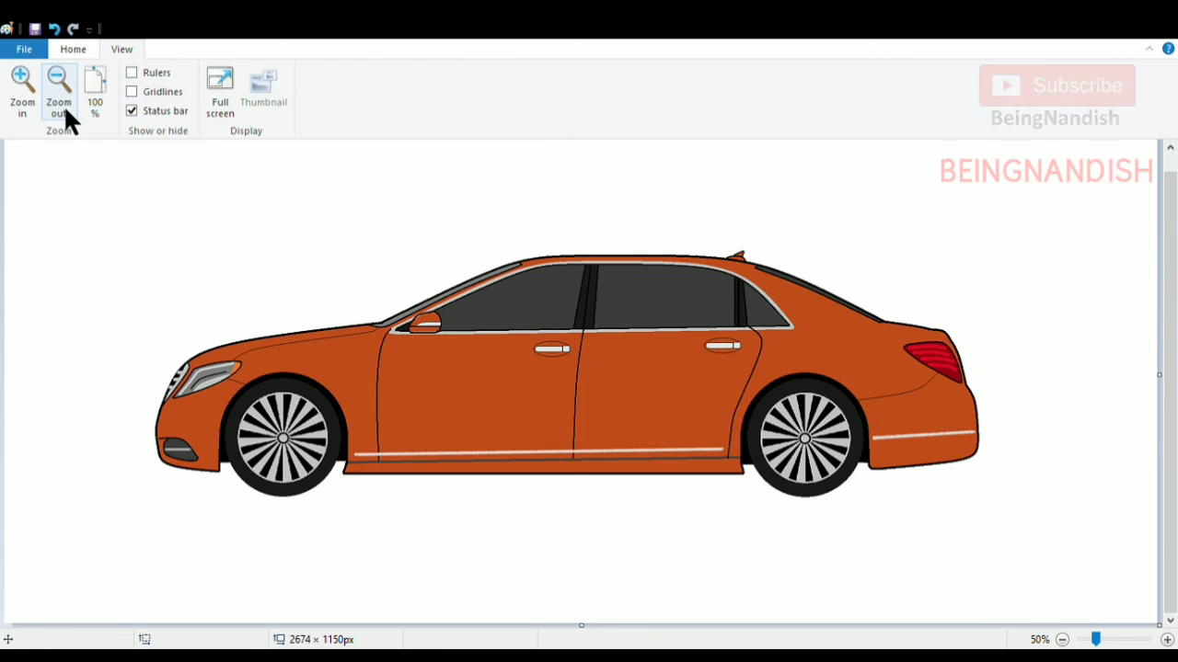
# Widen the light gray window trim around the rear quarter window's corner with a curve and cover the orange gap inside it
pyautogui.click(23, 94)
pyautogui.moveTo(299, 621); pyautogui.dragTo(789, 621)
pyautogui.click(37, 96)
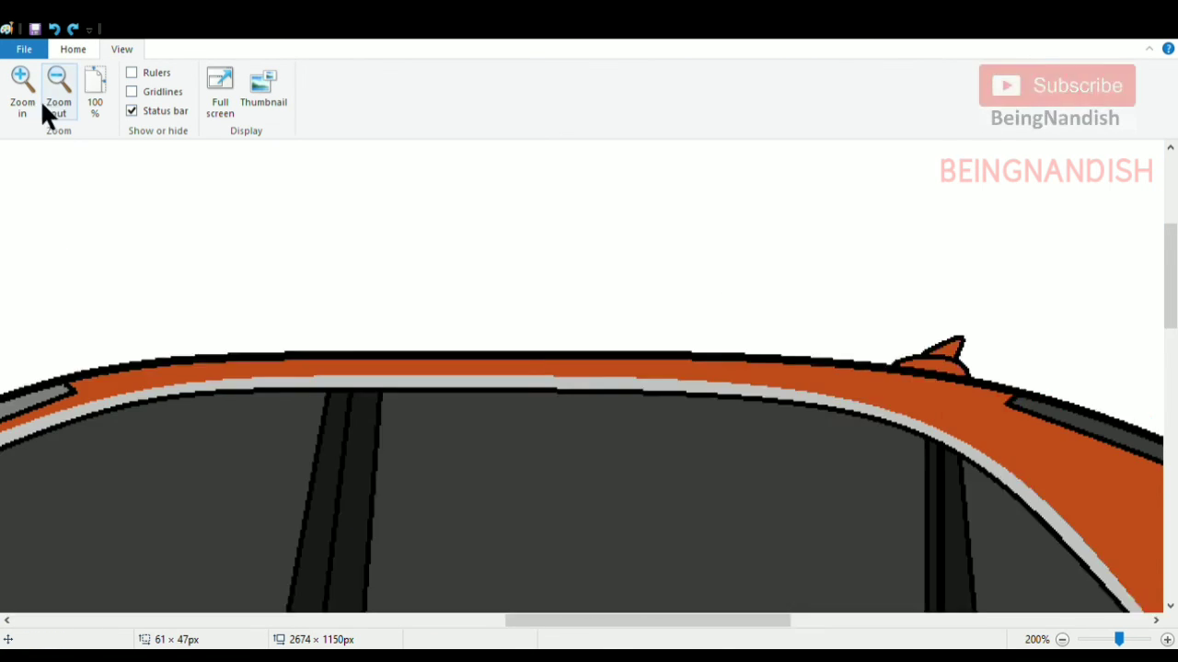
pyautogui.moveTo(620, 621); pyautogui.dragTo(751, 621)
pyautogui.click(73, 49)
pyautogui.moveTo(597, 366); pyautogui.dragTo(611, 401)
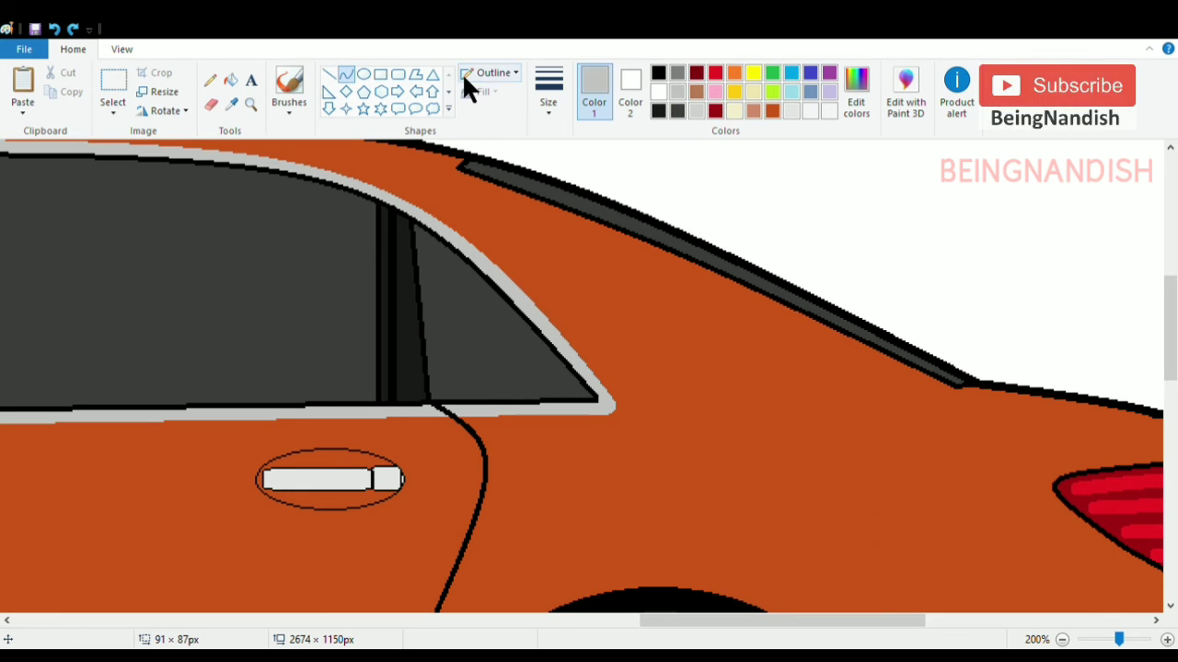
pyautogui.moveTo(528, 313)
pyautogui.mouseDown()
pyautogui.moveTo(620, 383)
pyautogui.moveTo(637, 411)
pyautogui.mouseUp()
pyautogui.click(650, 415)
pyautogui.click(658, 285)
pyautogui.click(54, 30)
pyautogui.click(330, 75)
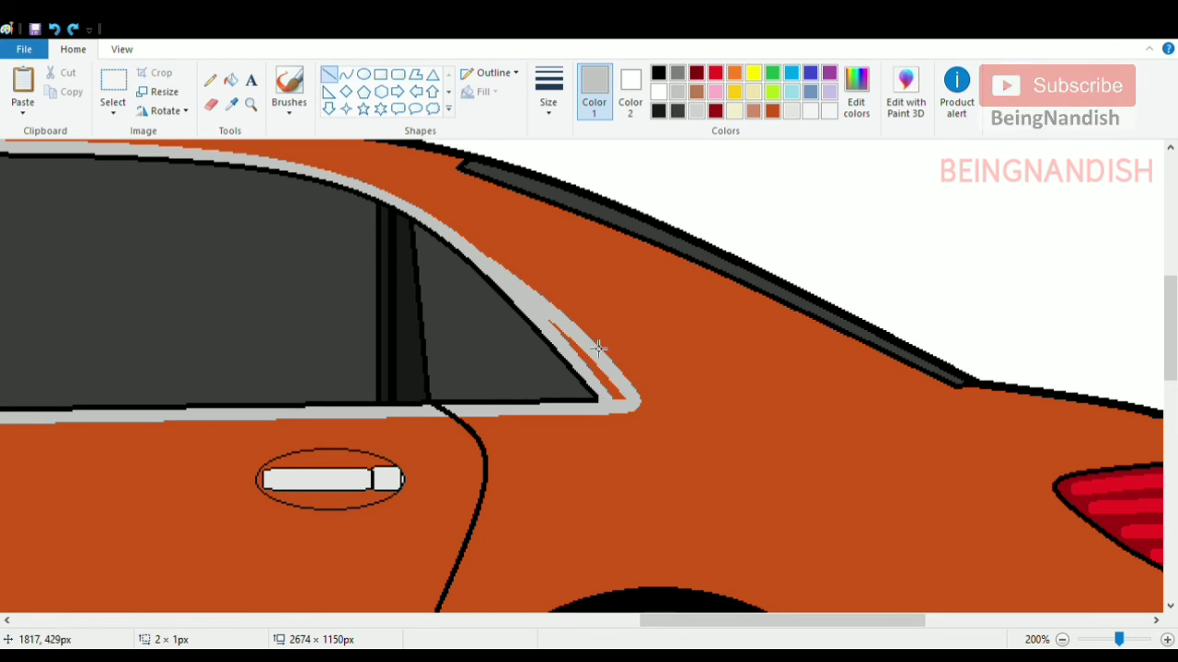
pyautogui.moveTo(552, 323); pyautogui.dragTo(631, 408)
# Try to blend the widened trim into the upper window edge with a light gray curve about 77 × 50 px
pyautogui.moveTo(376, 195); pyautogui.dragTo(484, 259)
pyautogui.click(458, 238)
pyautogui.click(54, 30)
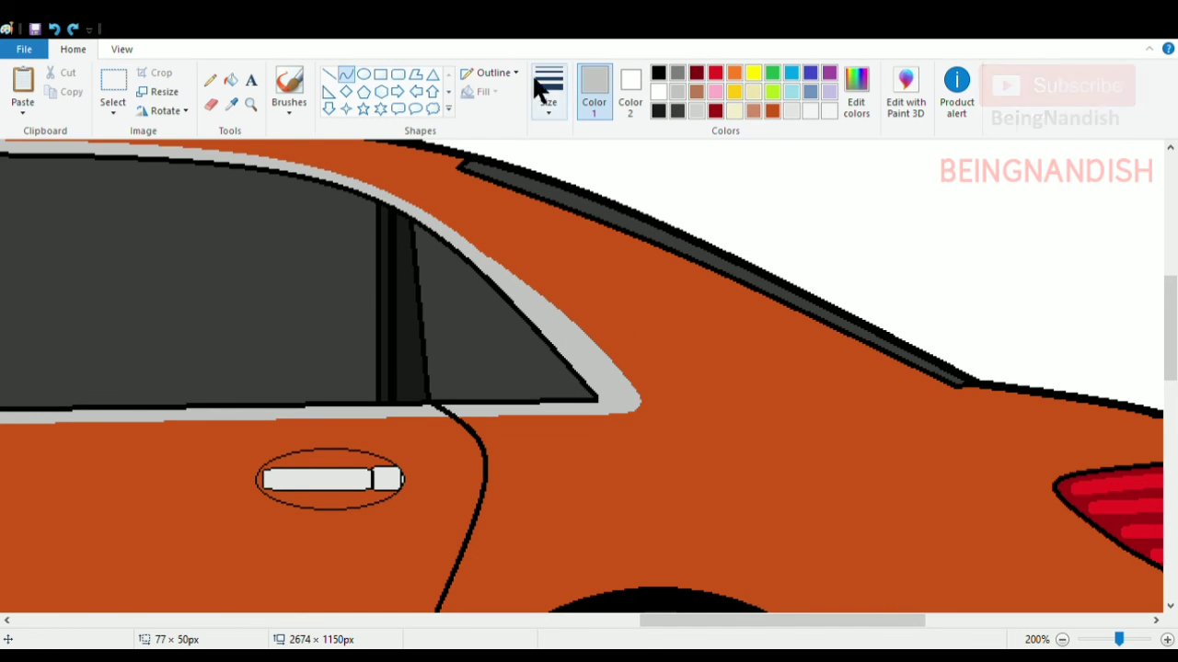
# Change the line size and draw a light gray curve along the trim above the rear pillar to smooth its edge
pyautogui.click(542, 91)
pyautogui.click(572, 177)
pyautogui.moveTo(375, 195); pyautogui.dragTo(439, 238)
pyautogui.click(593, 280)
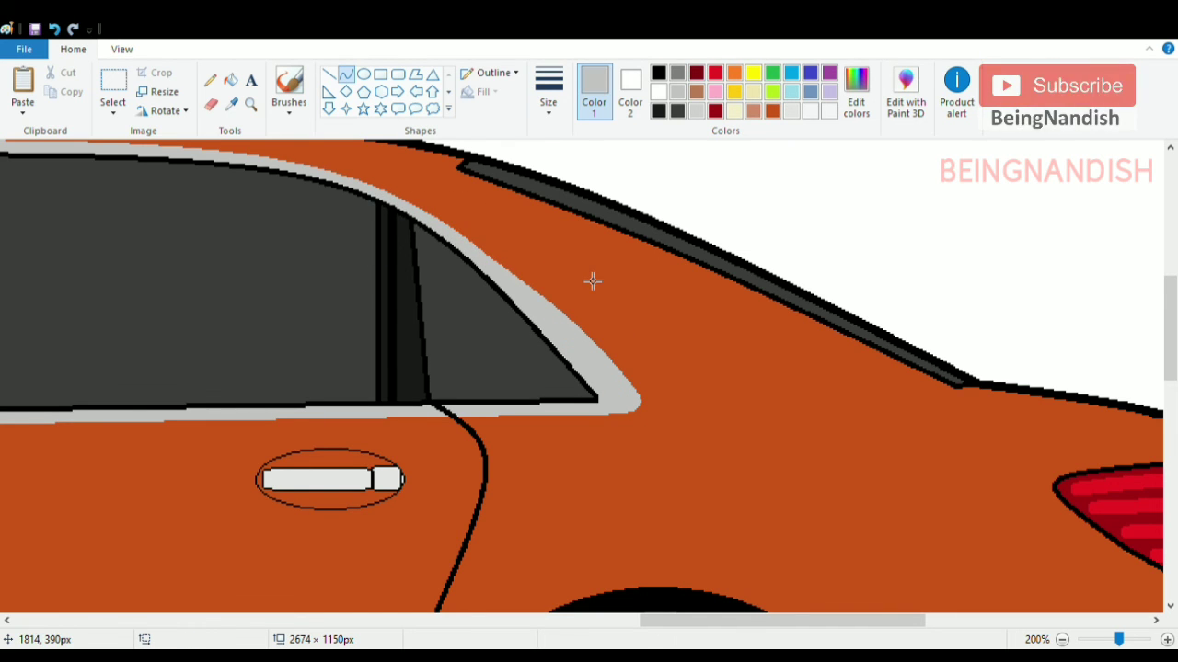
# Fill the four bright red stripes inside the taillight with dark red to make its interior one solid colour
pyautogui.click(122, 52)
pyautogui.click(59, 90)
pyautogui.click(59, 90)
pyautogui.click(22, 90)
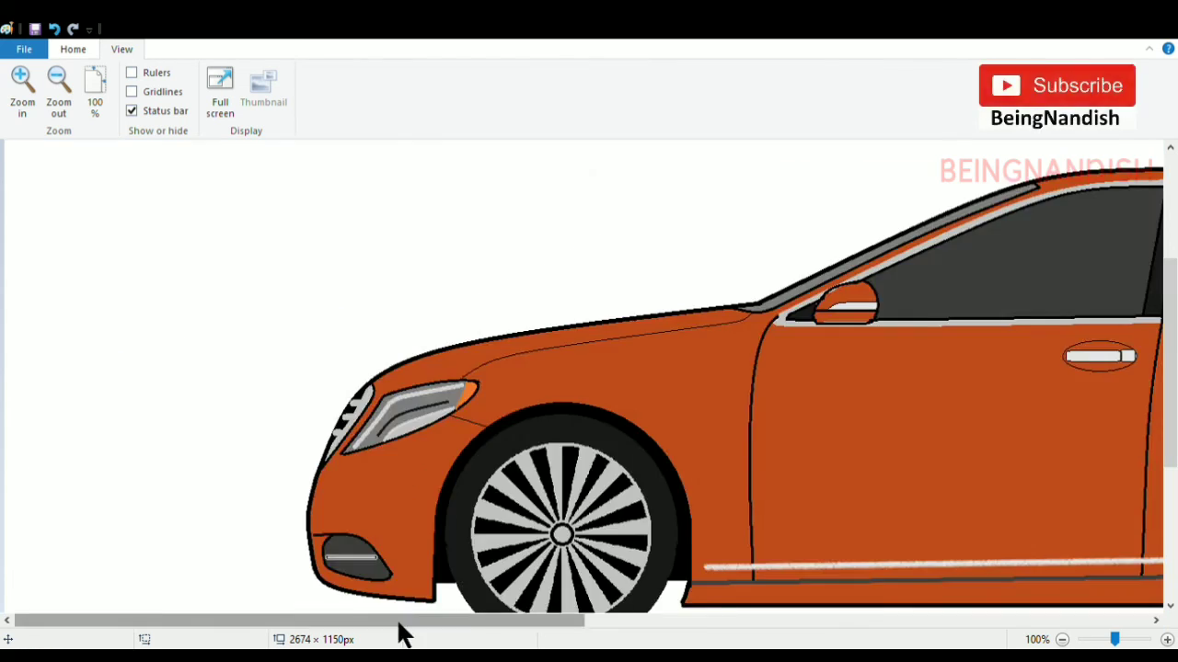
pyautogui.moveTo(398, 621); pyautogui.dragTo(962, 621)
pyautogui.click(22, 103)
pyautogui.click(77, 49)
pyautogui.click(716, 110)
pyautogui.click(230, 80)
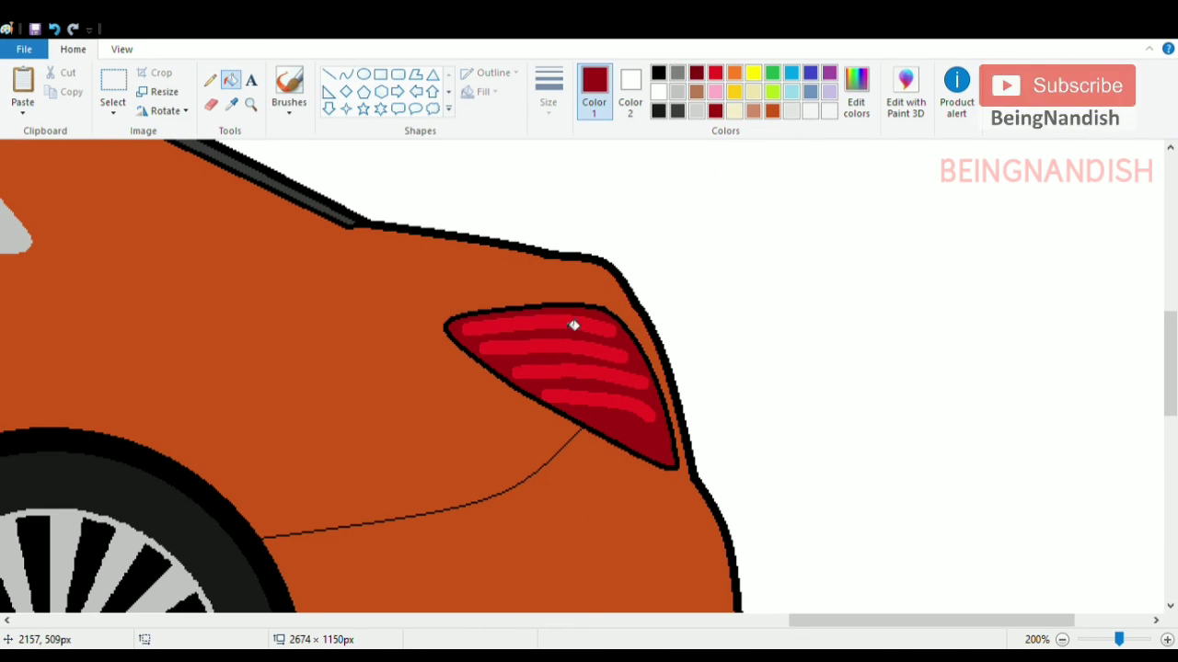
pyautogui.click(573, 324)
pyautogui.click(589, 351)
pyautogui.click(598, 377)
pyautogui.click(606, 403)
# Draw a closed bright red outline about 109 × 71 px inside the taillight using two curves and fill it with bright red
pyautogui.click(346, 74)
pyautogui.moveTo(475, 327); pyautogui.dragTo(669, 454)
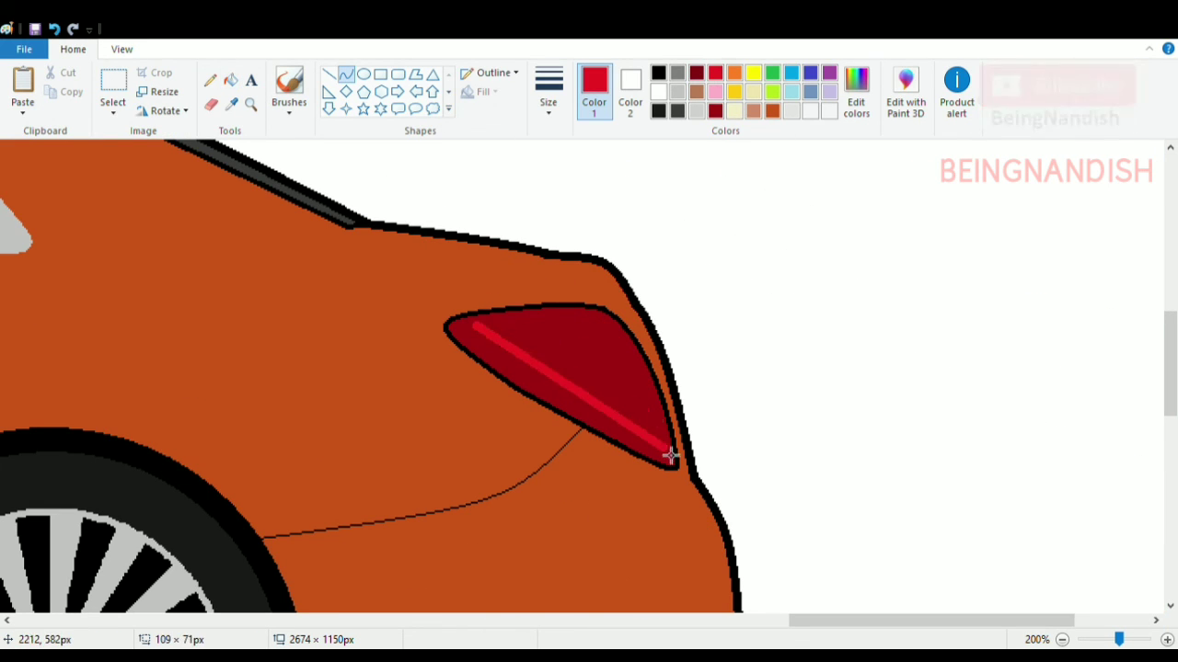
pyautogui.moveTo(593, 377); pyautogui.dragTo(623, 316)
pyautogui.click(623, 316)
pyautogui.moveTo(476, 327); pyautogui.dragTo(669, 455)
pyautogui.moveTo(505, 349); pyautogui.dragTo(501, 359)
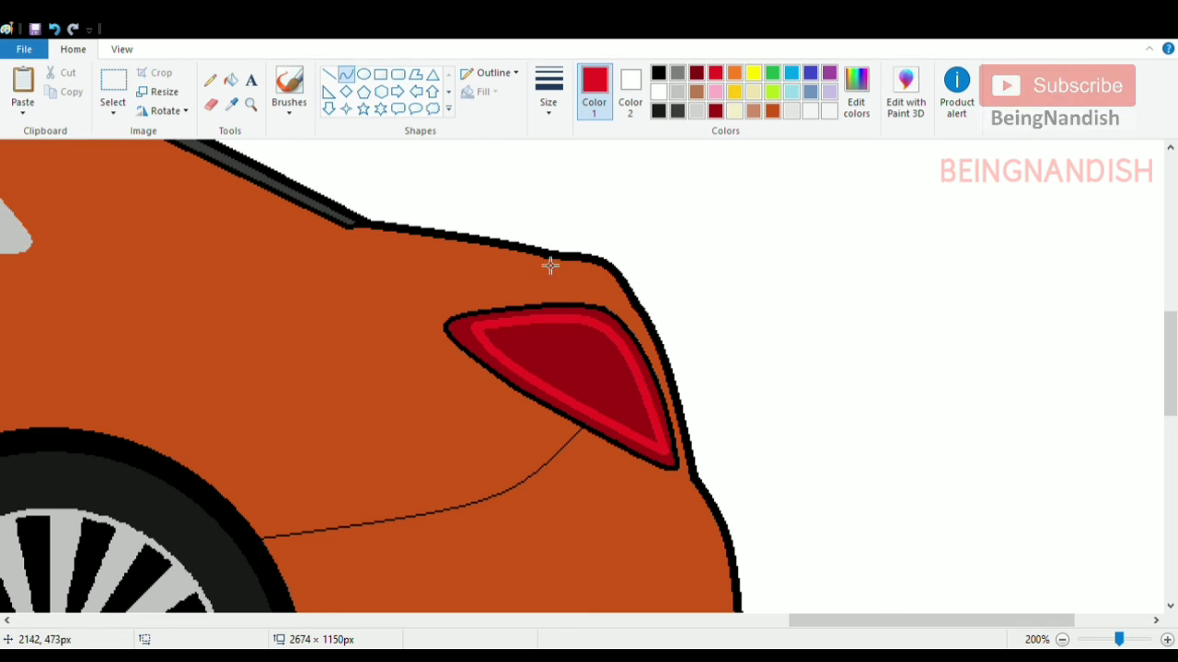
pyautogui.click(230, 80)
pyautogui.click(558, 357)
# Try to divide the upper part of the bright red taillight area with a dark red curve
pyautogui.click(716, 110)
pyautogui.click(346, 74)
pyautogui.moveTo(635, 343); pyautogui.dragTo(482, 348)
pyautogui.moveTo(554, 343); pyautogui.dragTo(554, 314)
pyautogui.click(55, 29)
# Divide the bright red taillight area with four straight, roughly horizontal dark red lines, the uppermost about 91 px wide
pyautogui.click(330, 74)
pyautogui.moveTo(635, 345); pyautogui.dragTo(483, 354)
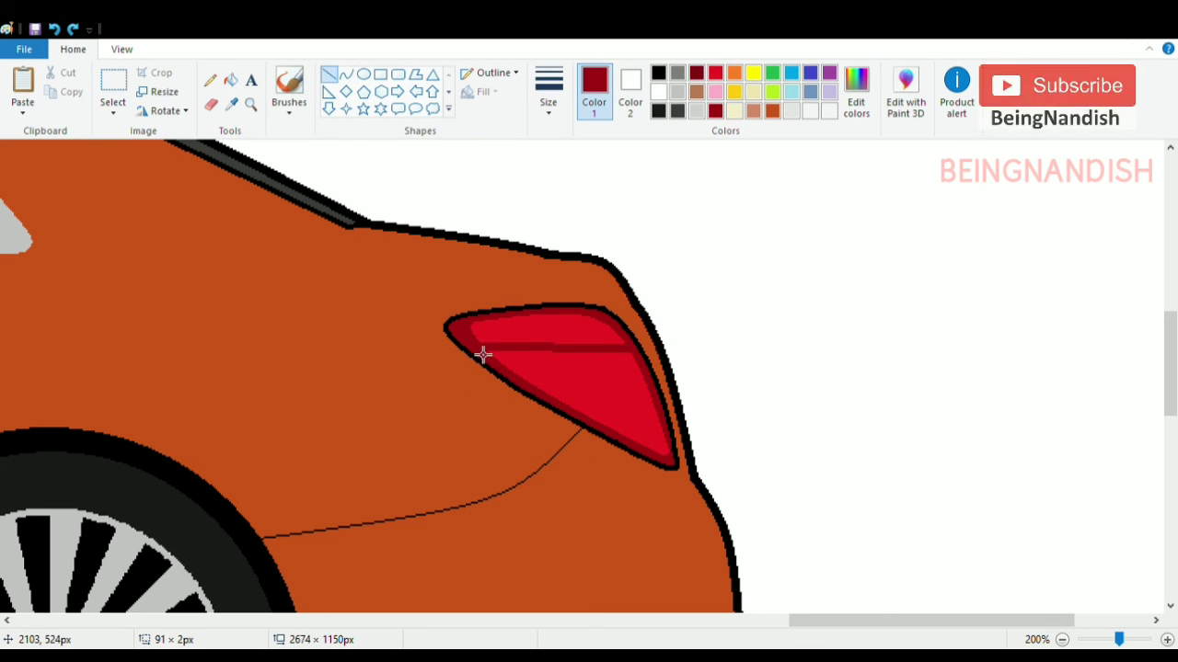
pyautogui.moveTo(626, 382); pyautogui.dragTo(515, 380)
pyautogui.moveTo(656, 399); pyautogui.dragTo(556, 409)
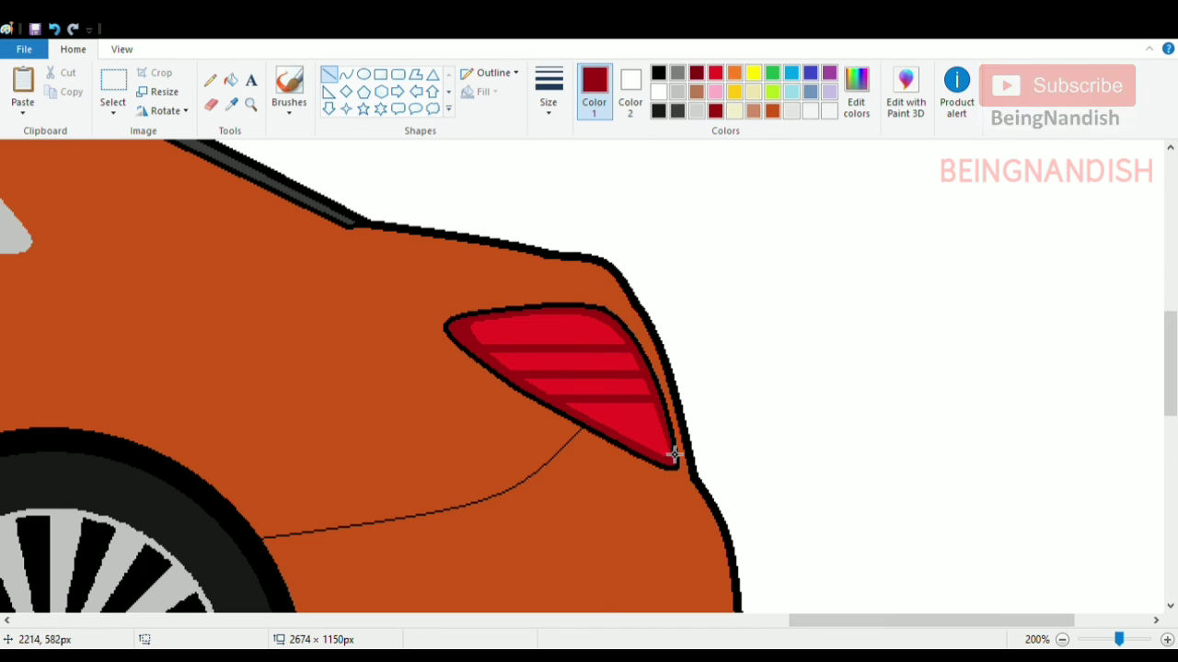
pyautogui.moveTo(661, 423); pyautogui.dragTo(597, 423)
# Fill the taillight's lowest segment with light gray and apply a fill to the border around the segments
pyautogui.click(677, 91)
pyautogui.click(232, 80)
pyautogui.click(652, 443)
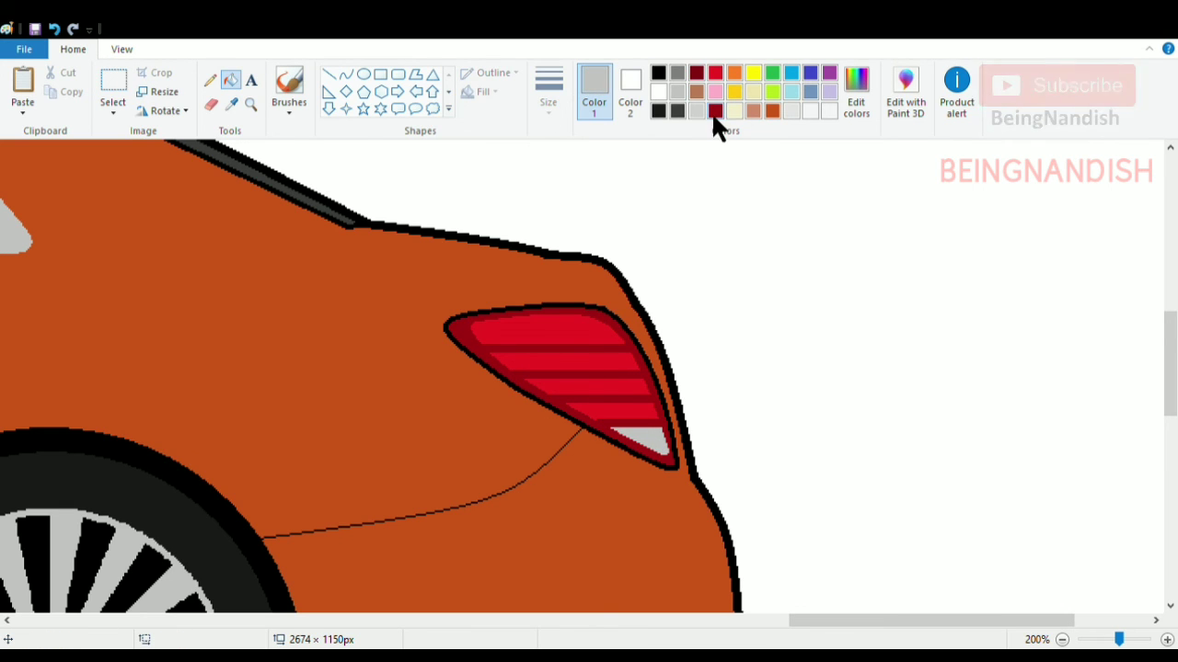
pyautogui.click(448, 455)
pyautogui.click(463, 331)
pyautogui.click(121, 50)
pyautogui.click(59, 90)
pyautogui.click(59, 90)
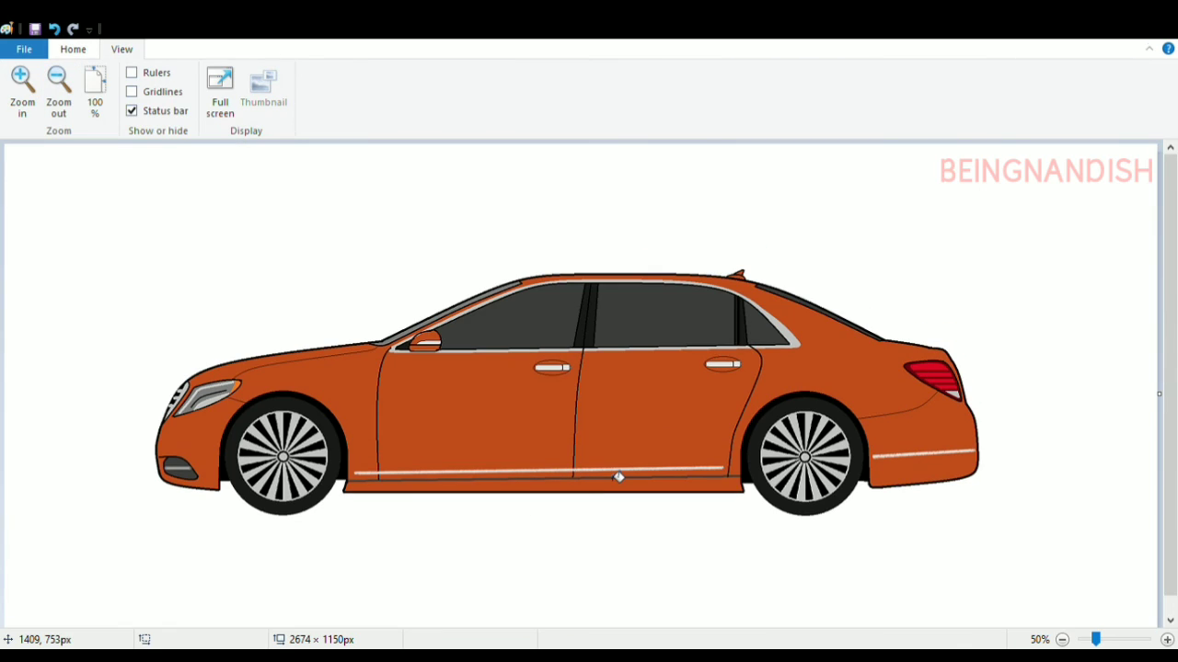